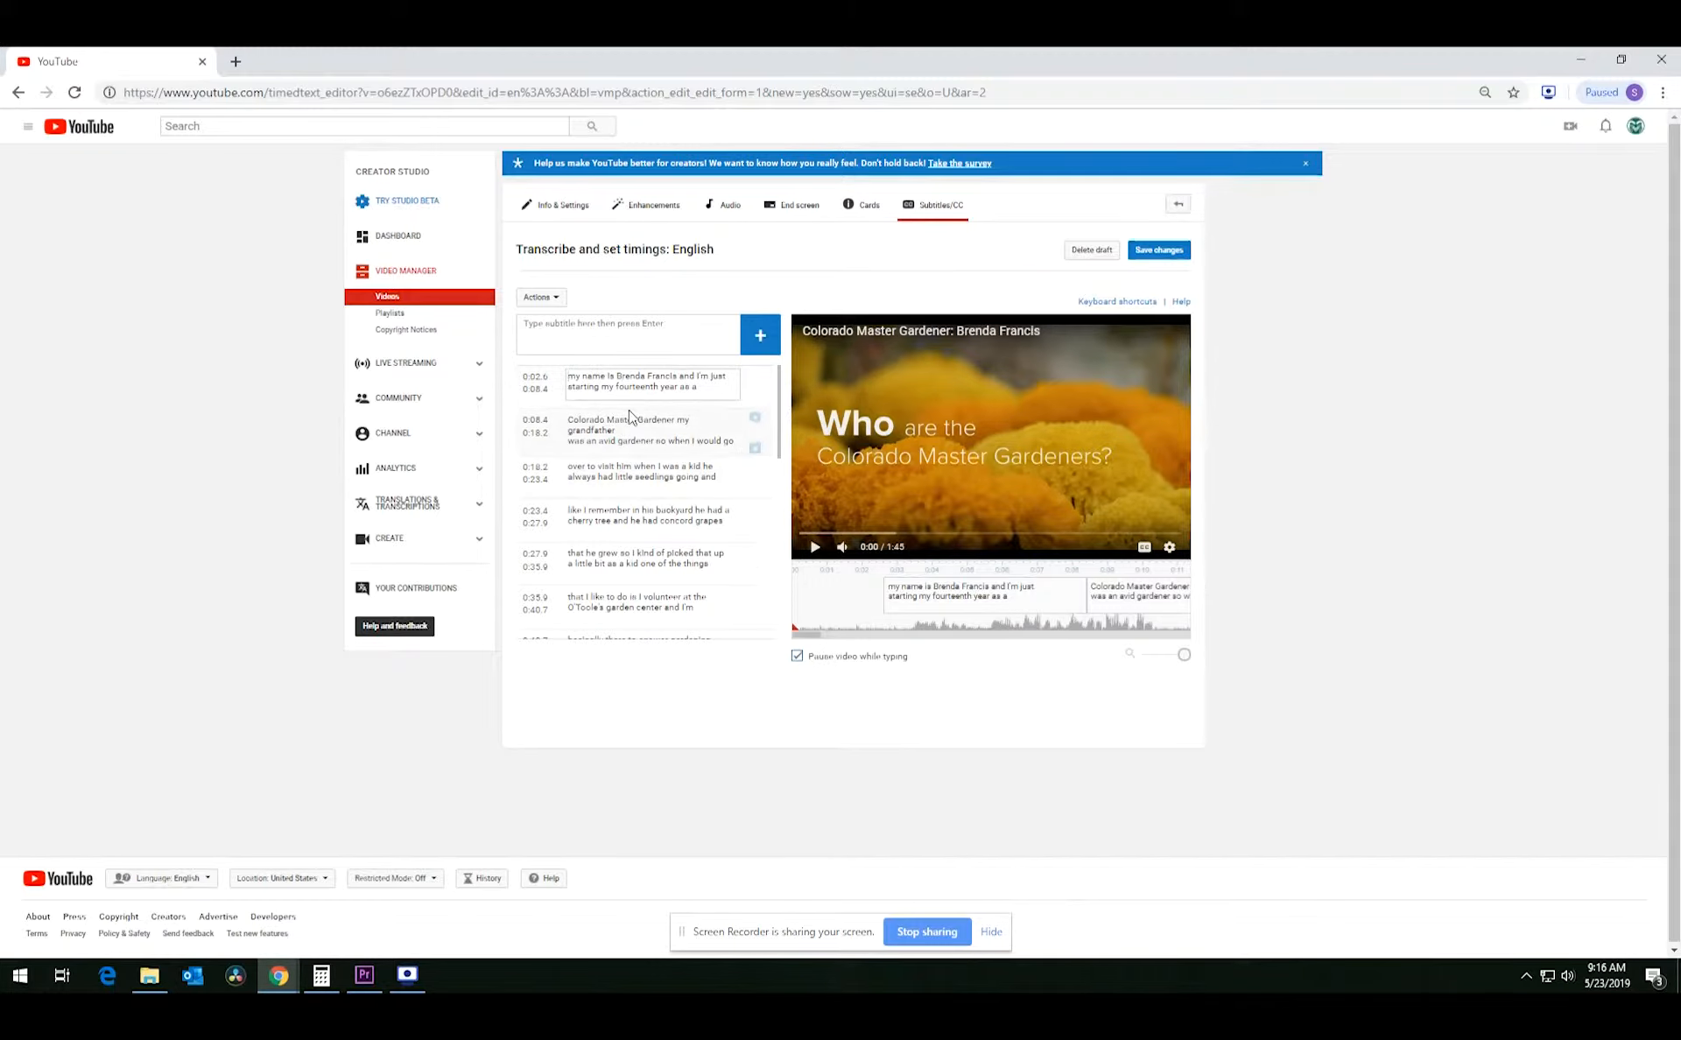
scroll(631, 416, down, 10)
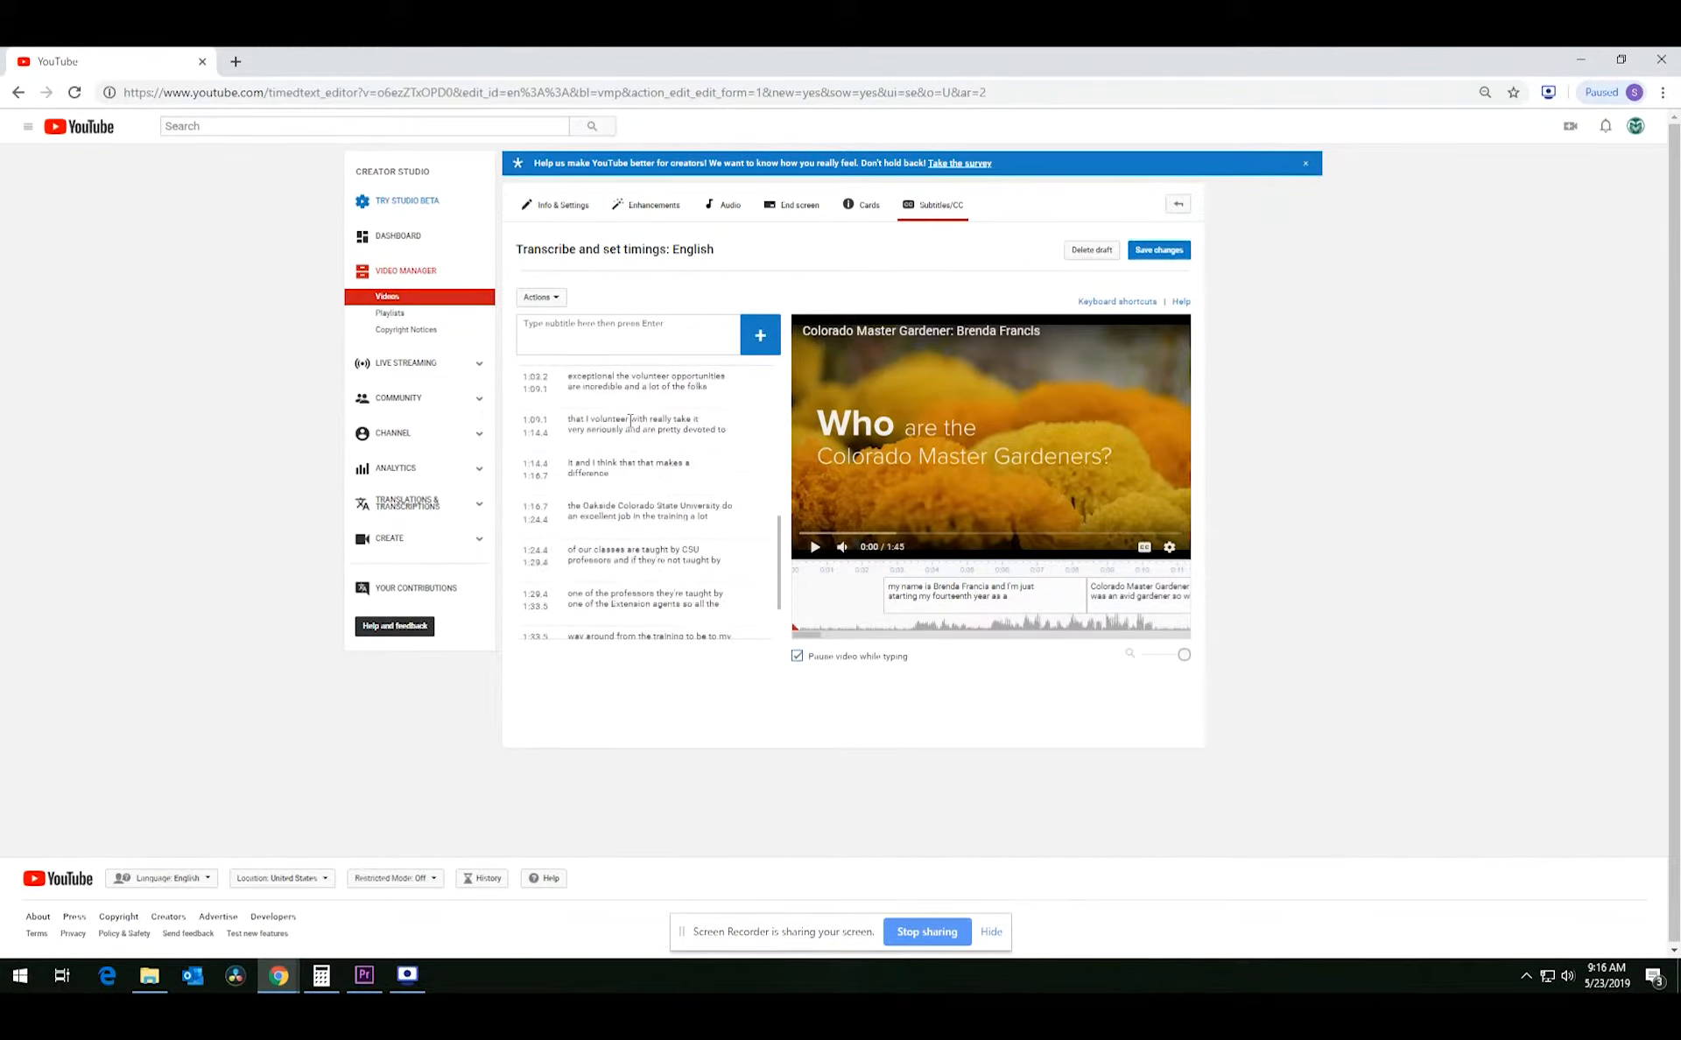
scroll(630, 421, up, 5)
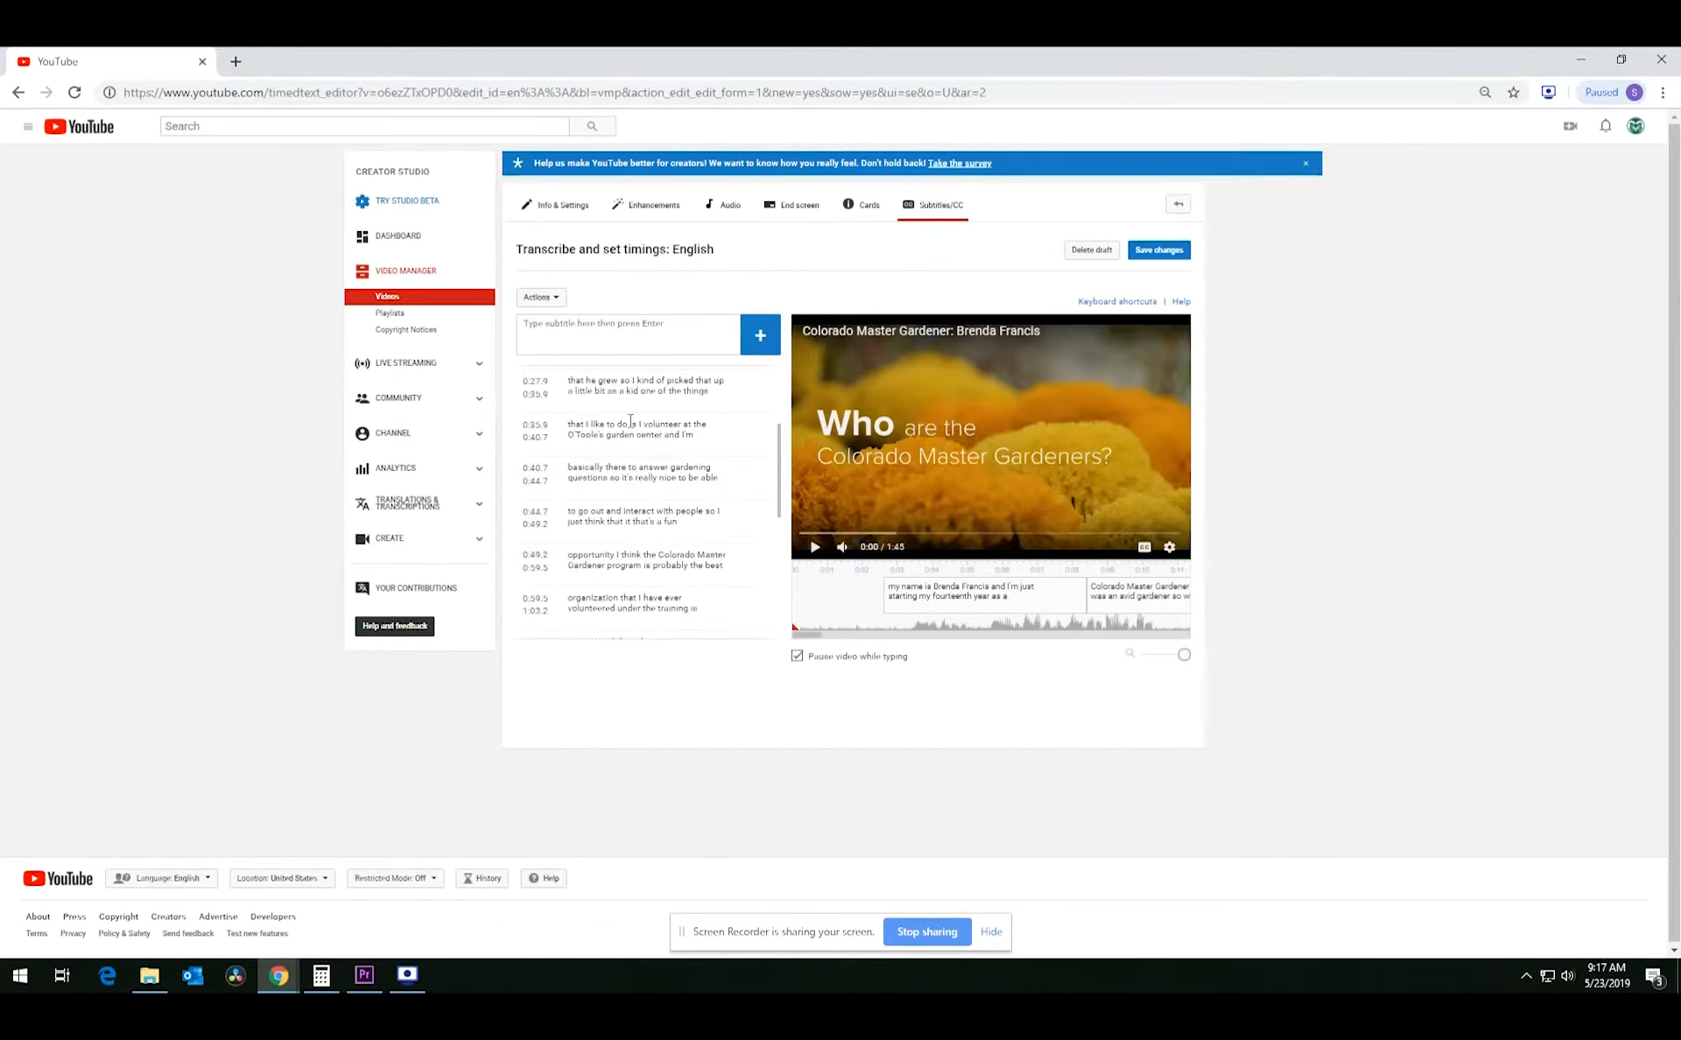
click(901, 602)
scroll(660, 450, up, 3)
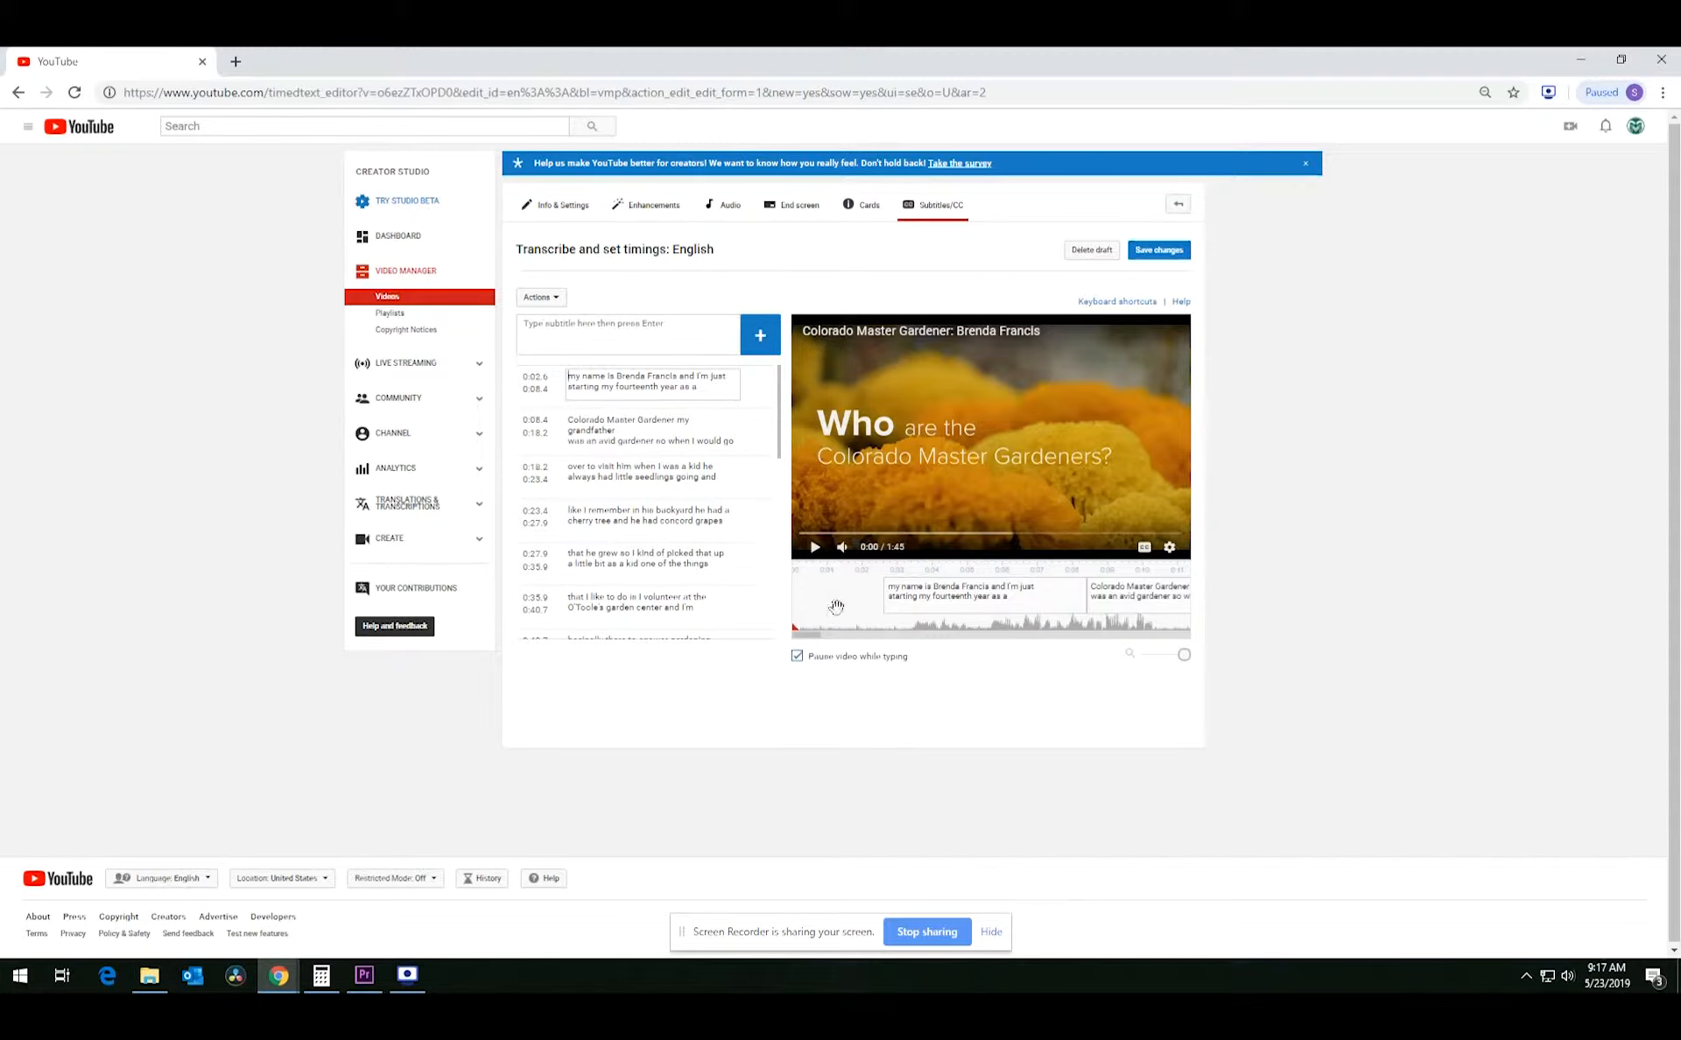
Add a ♪♪ caption spanning 0:00.0–0:02.5, ahead of the first spoken line.
click(570, 337)
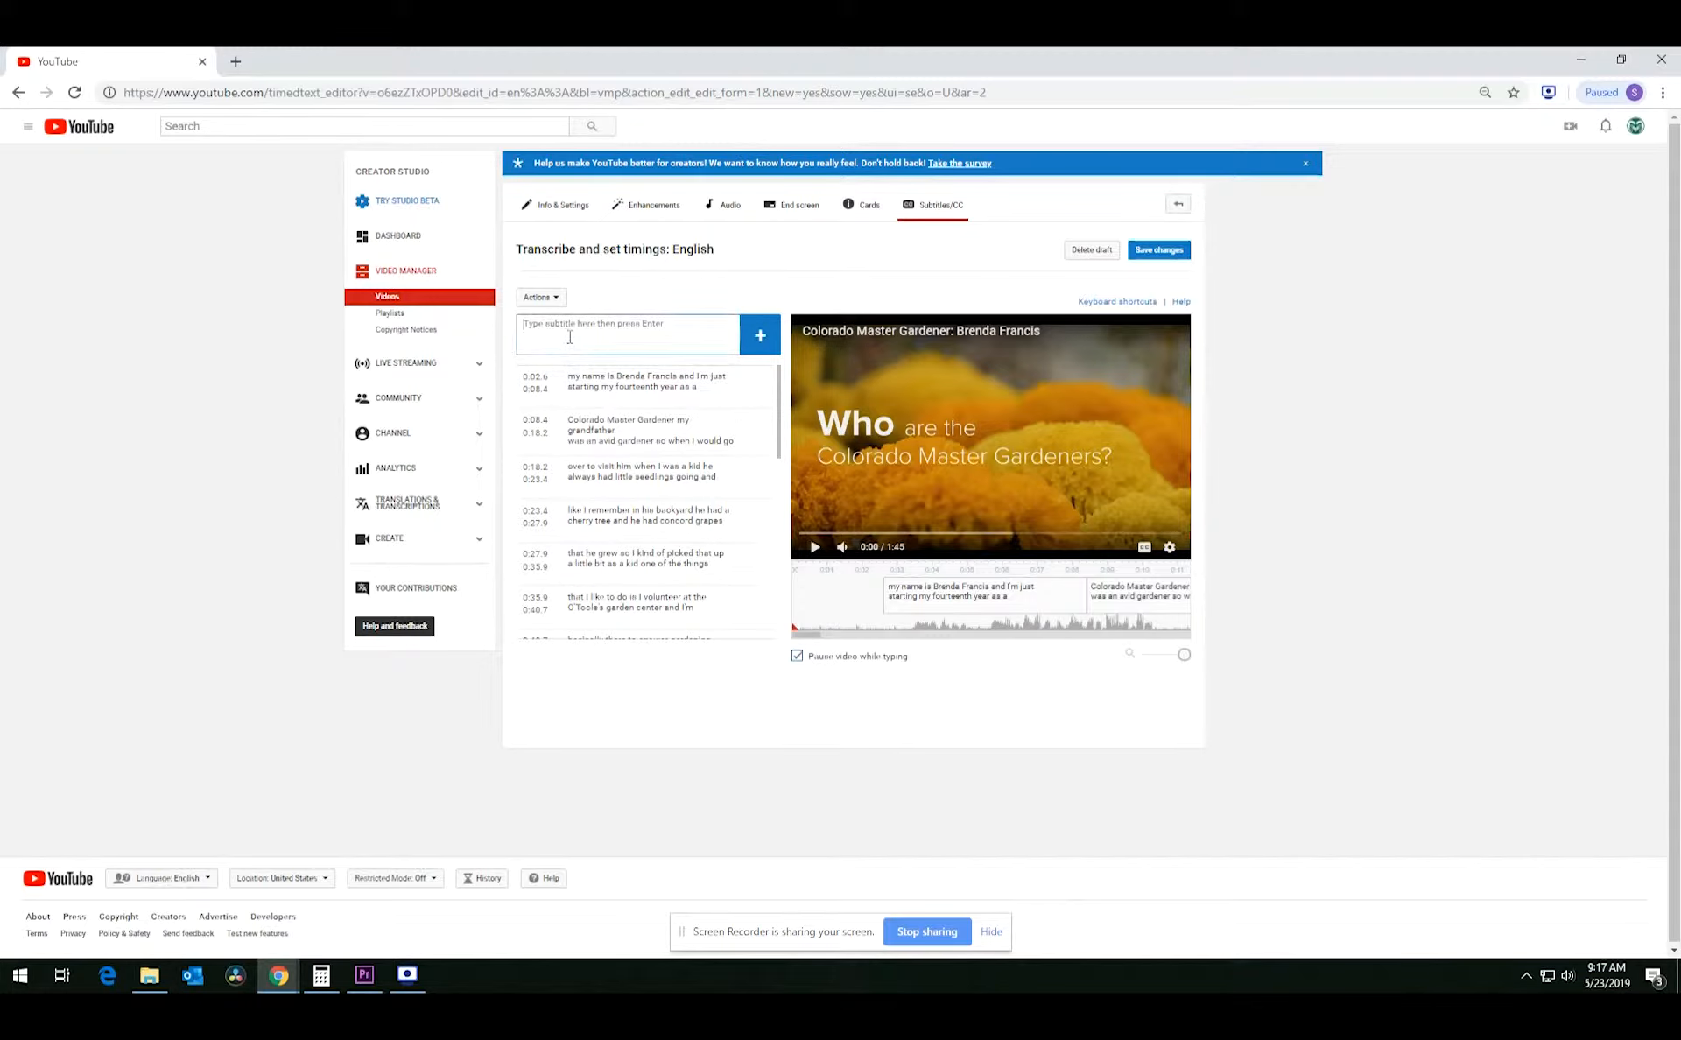
click(815, 547)
click(815, 547)
click(393, 302)
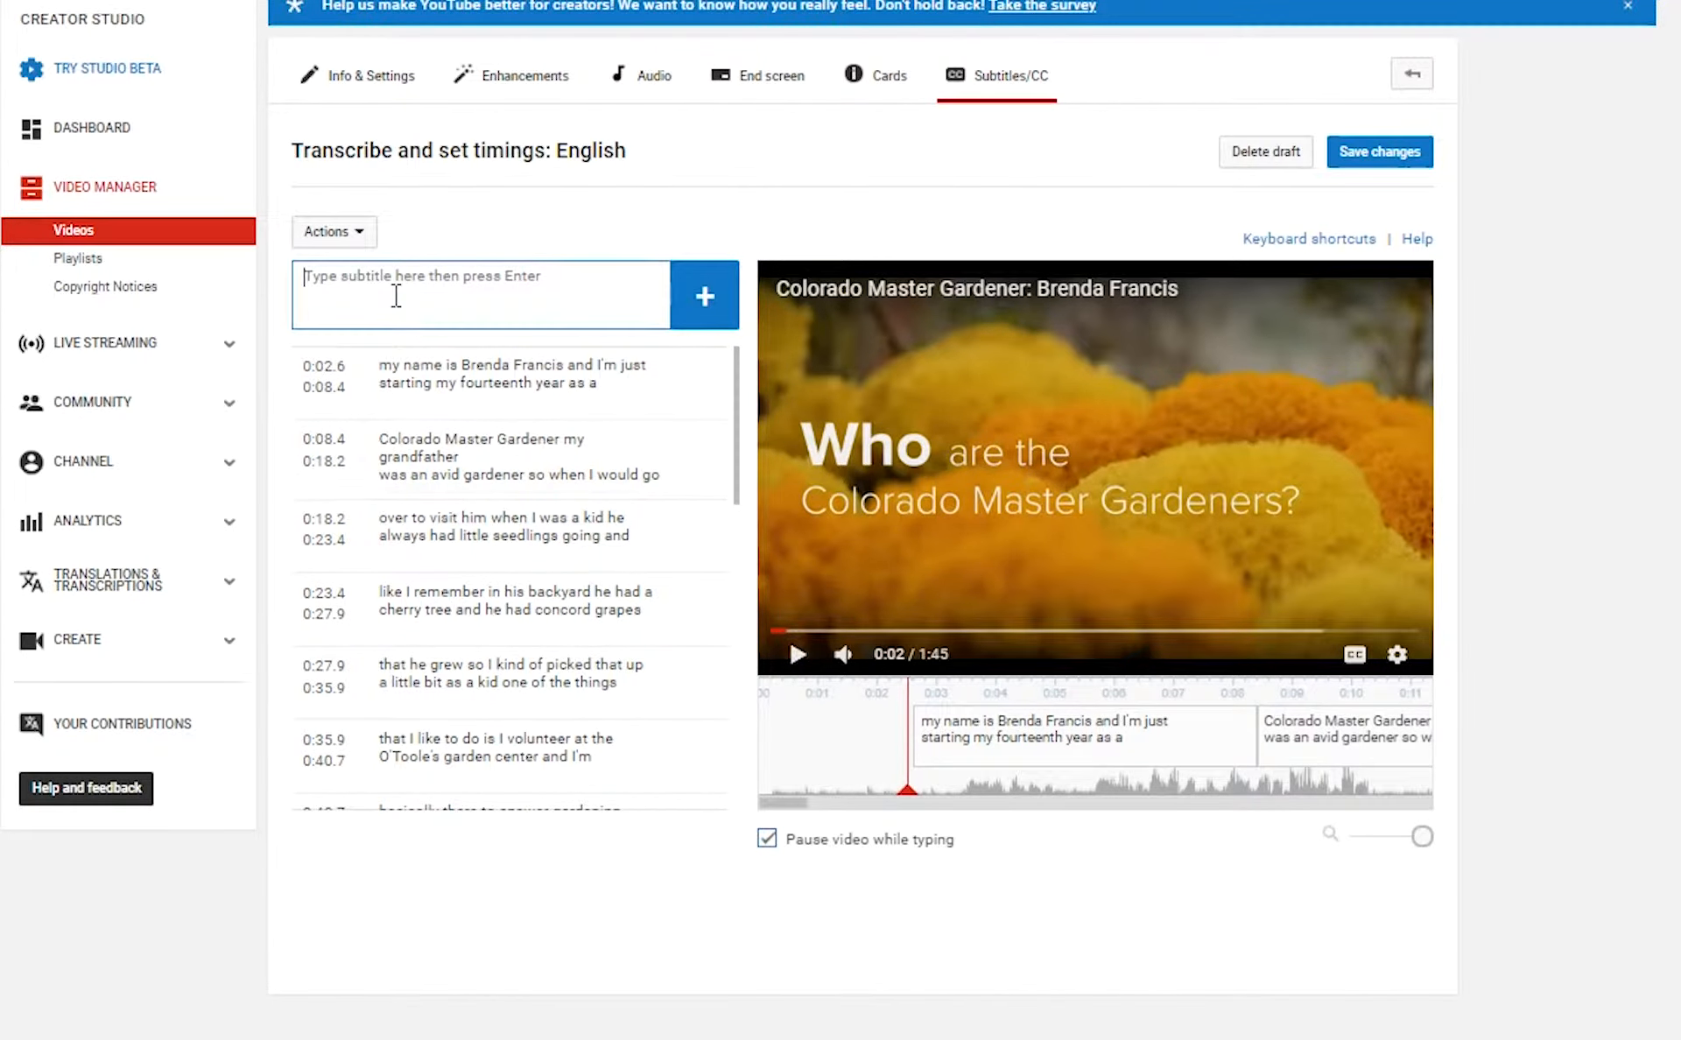
text(♪)
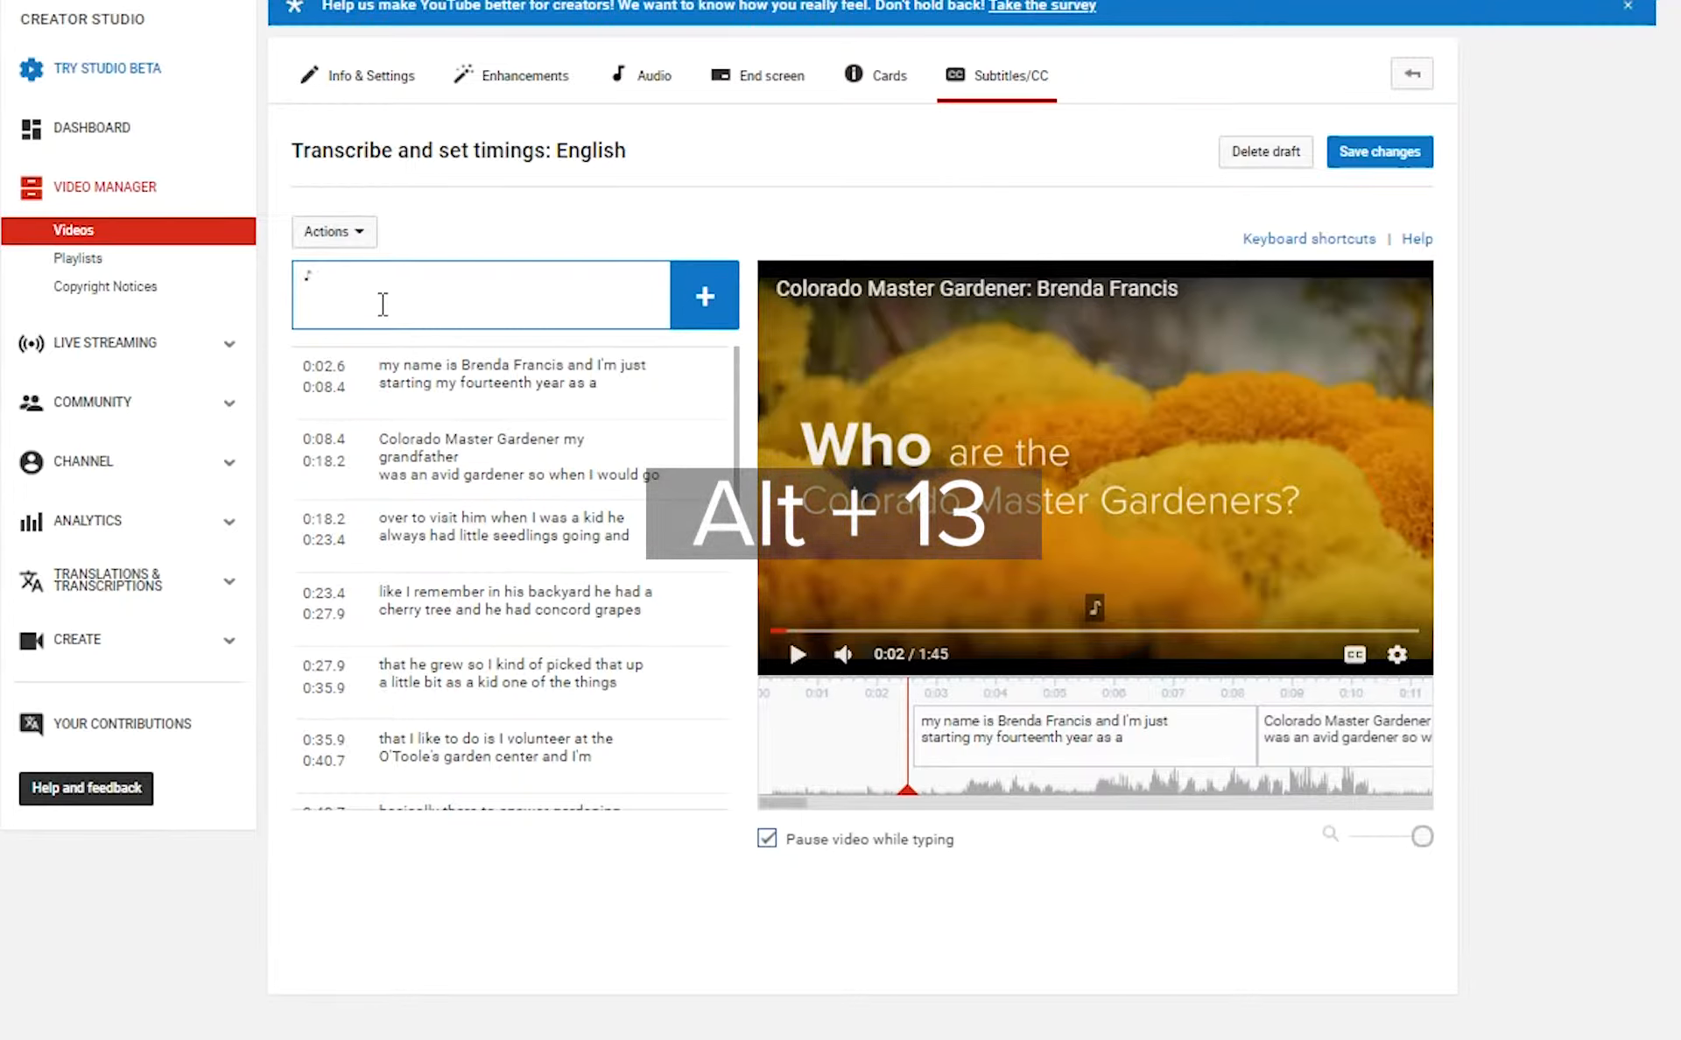
text(♪)
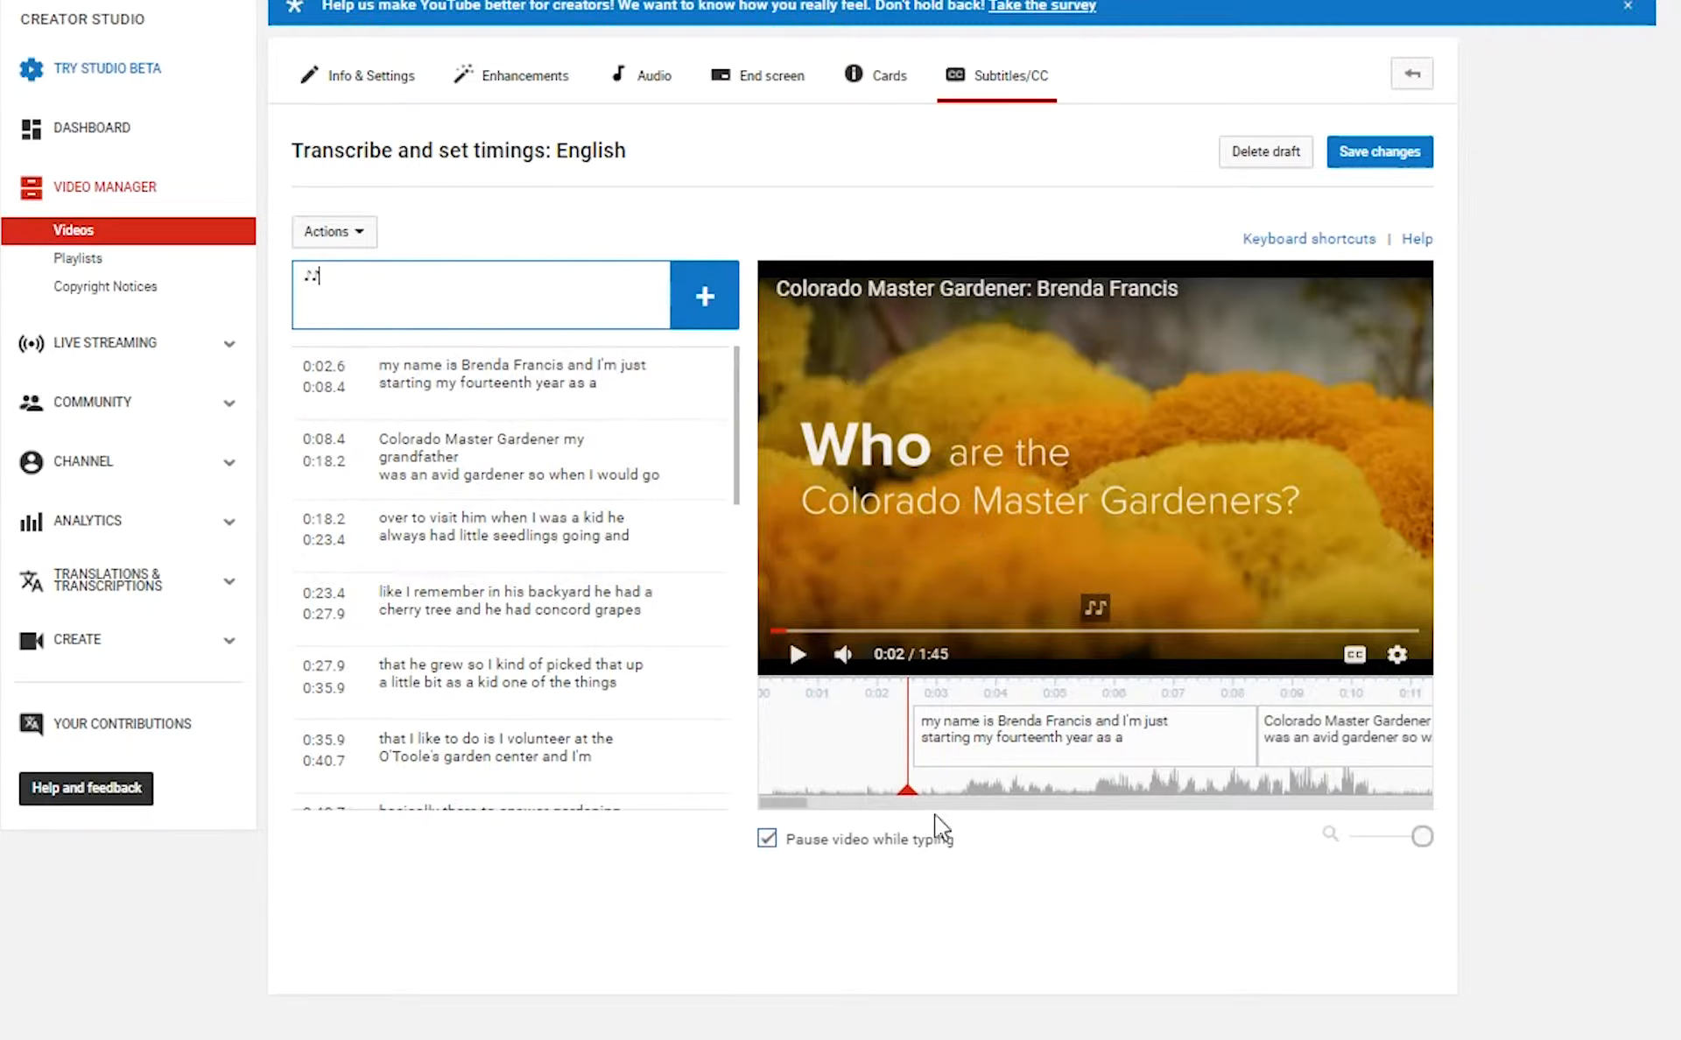
drag(909, 795, 915, 797)
key(Return)
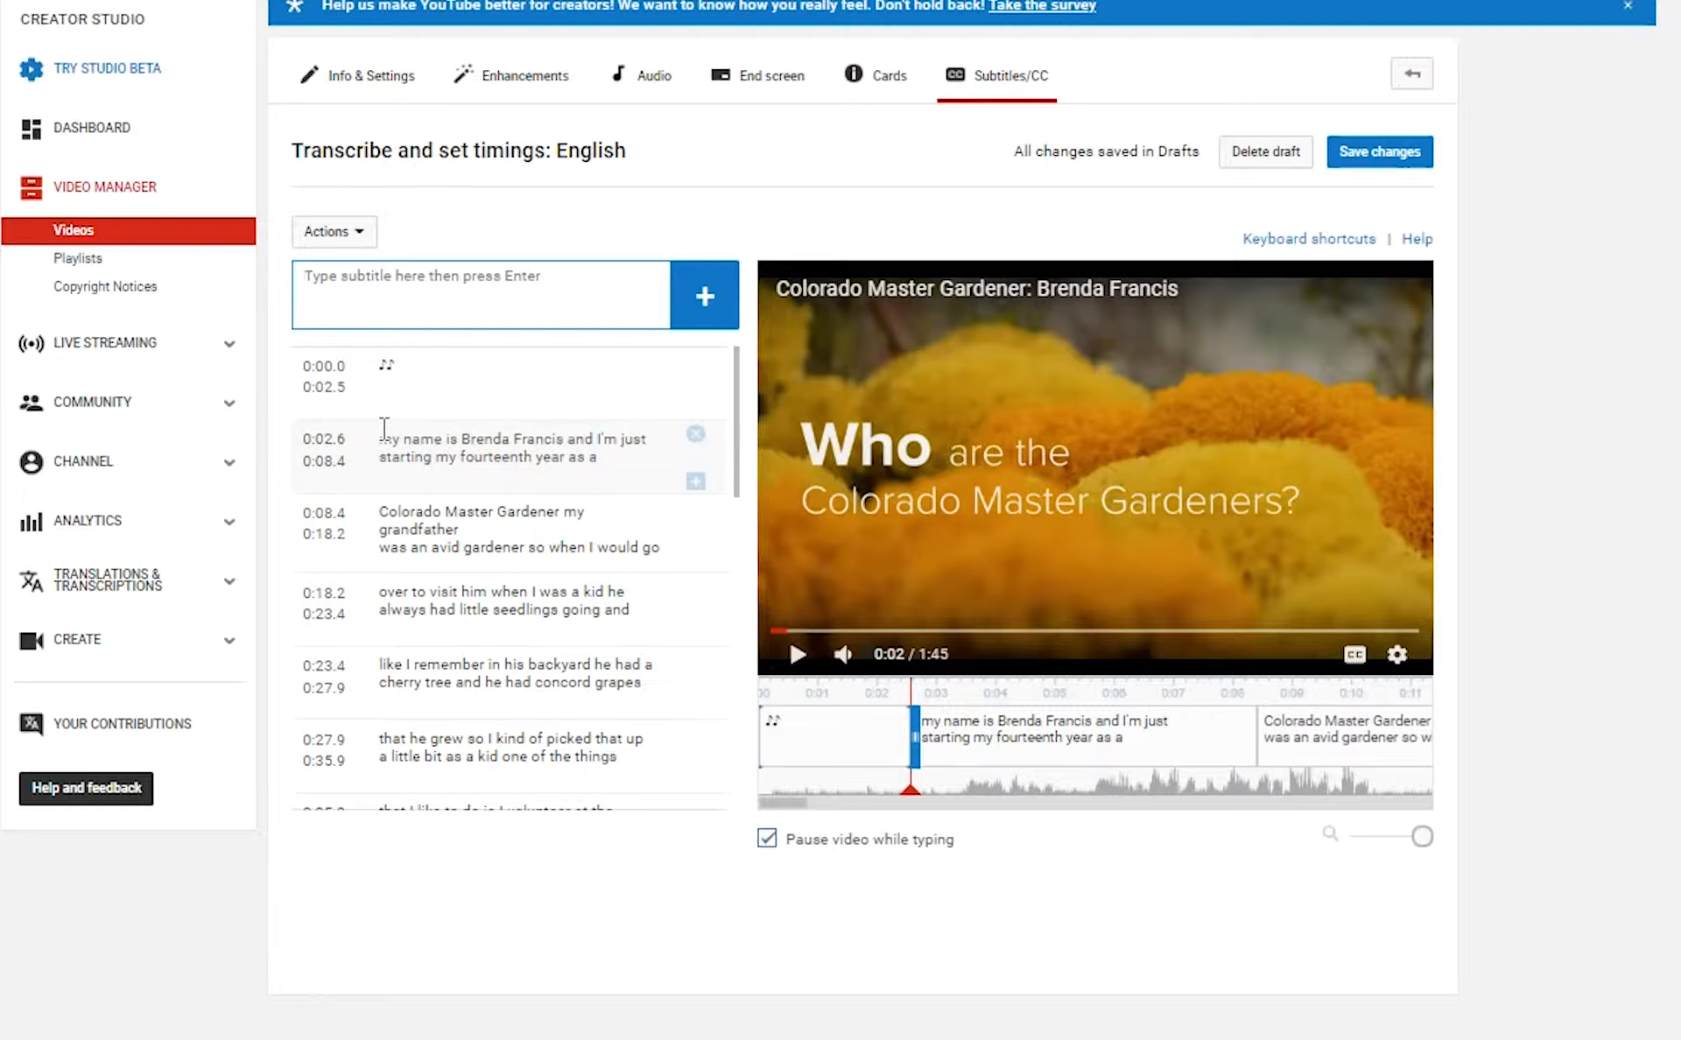
Capitalize 'My' at the start of the first spoken caption and play back to check it.
click(394, 444)
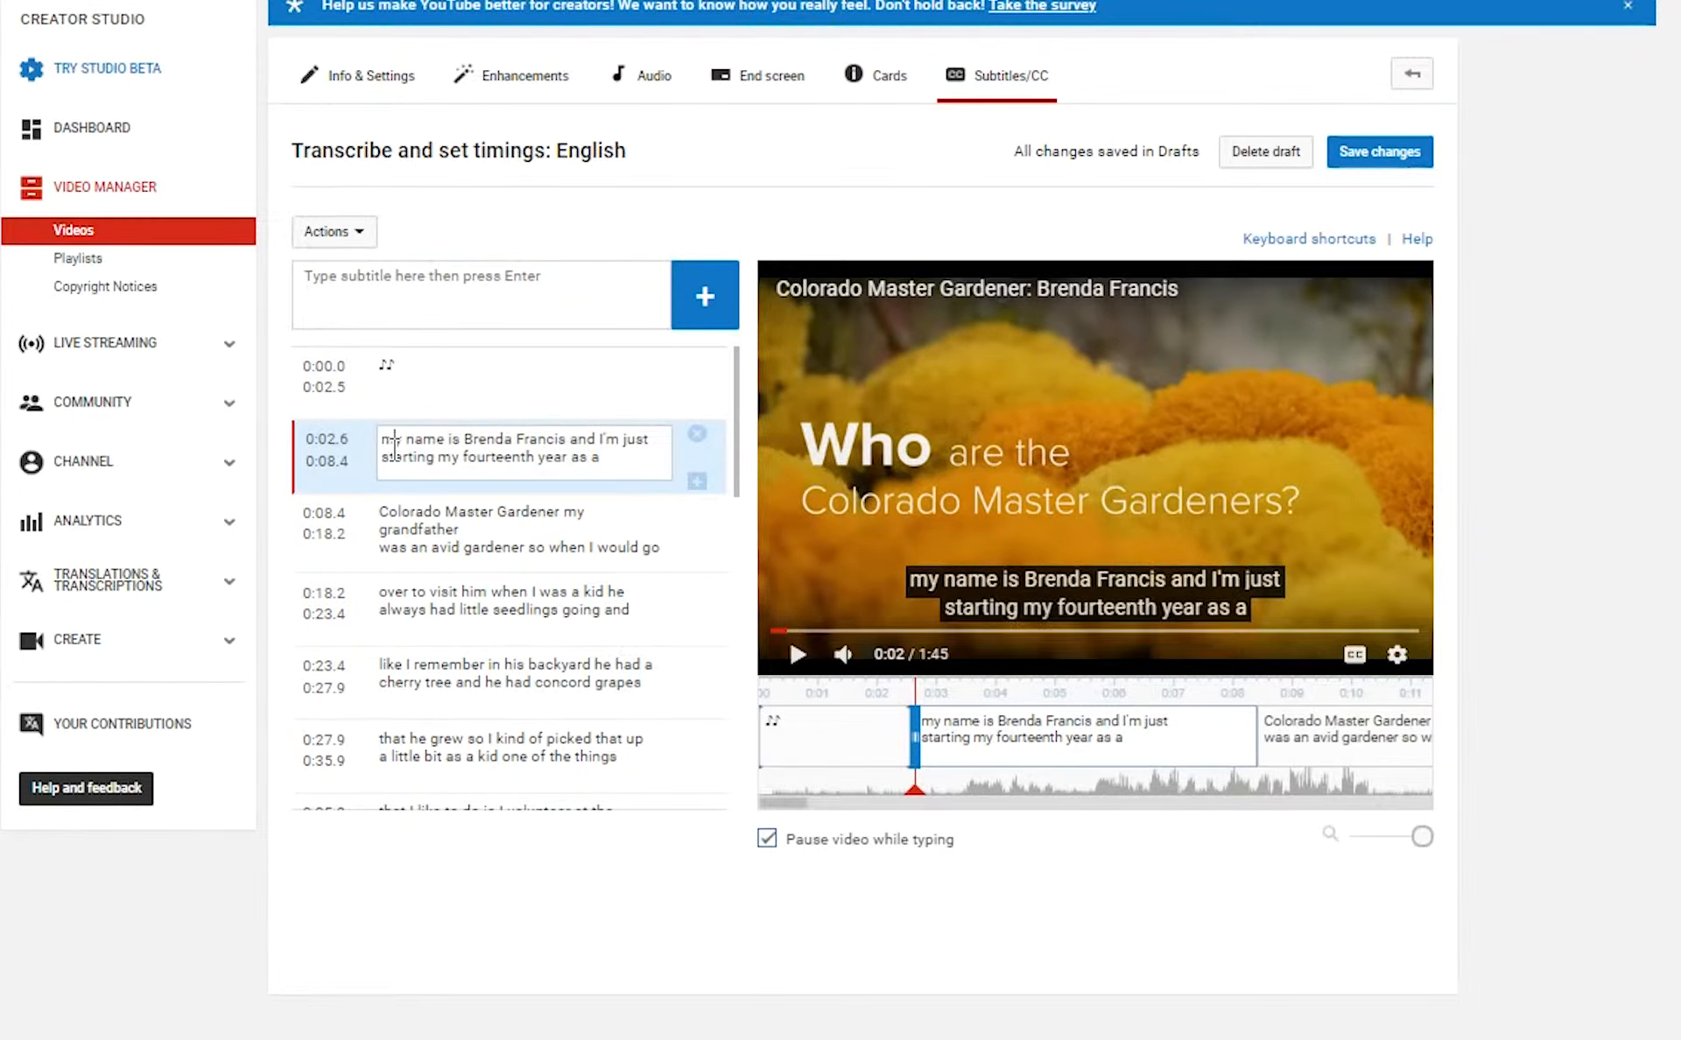
key(BackSpace)
text(M)
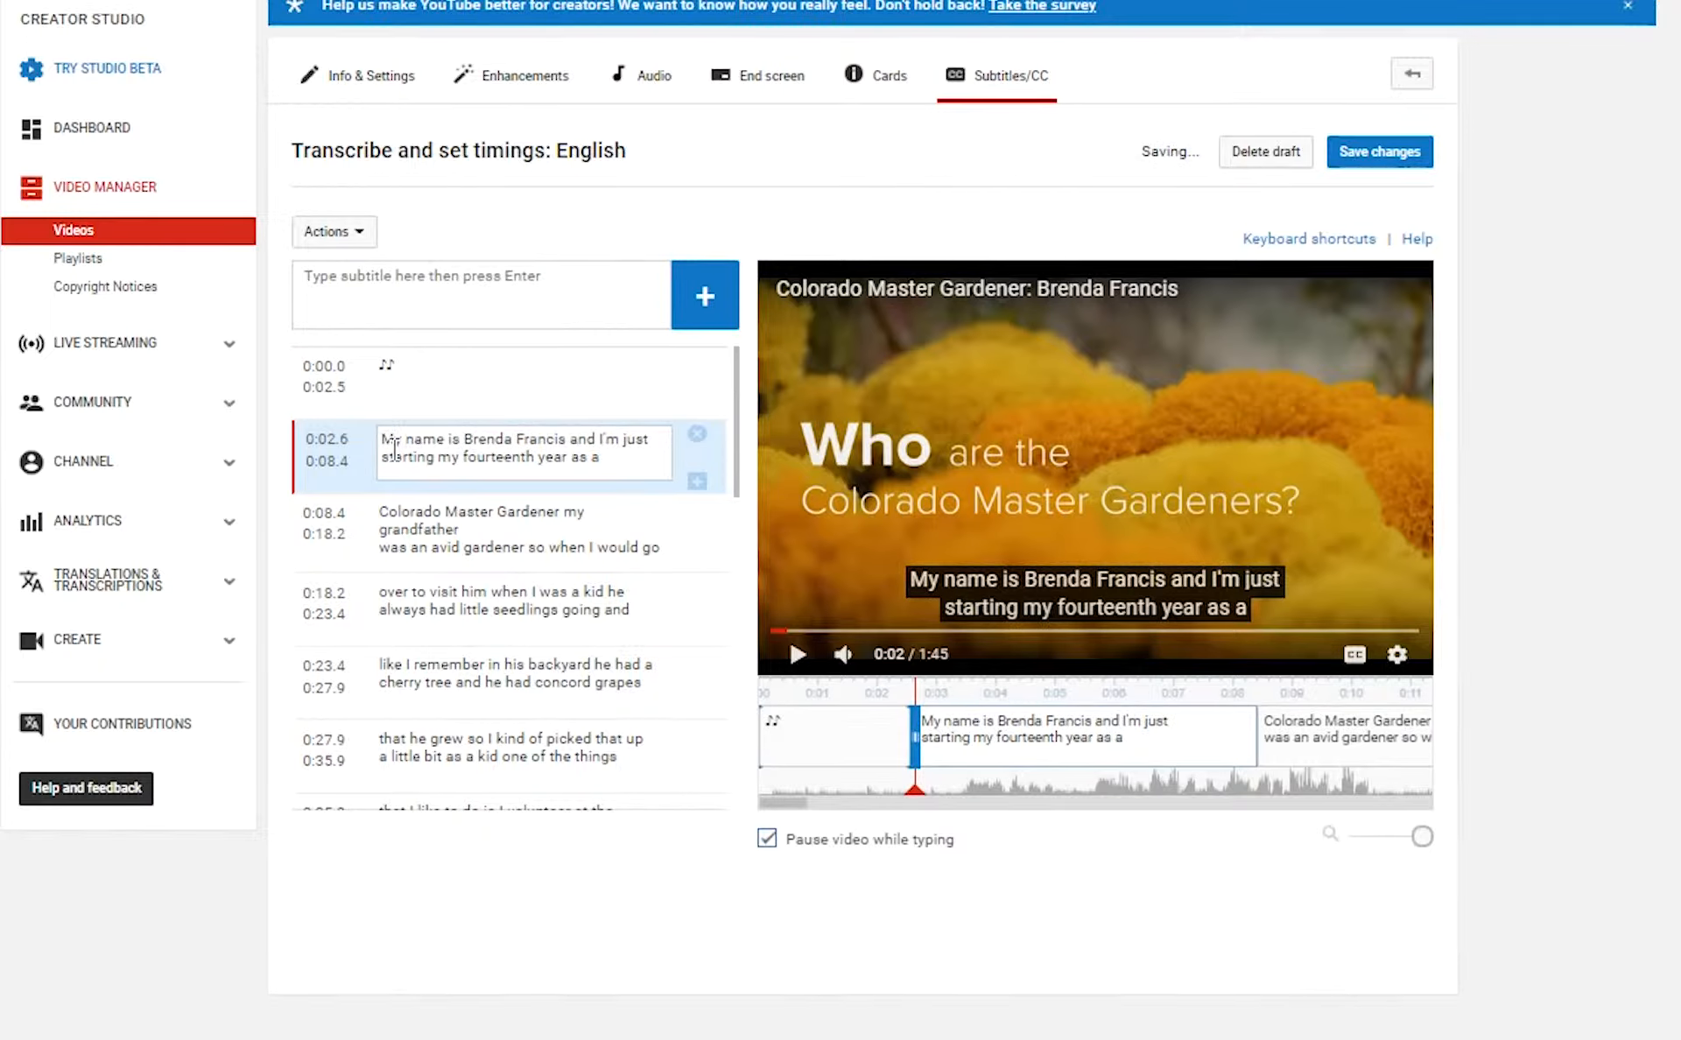
click(799, 657)
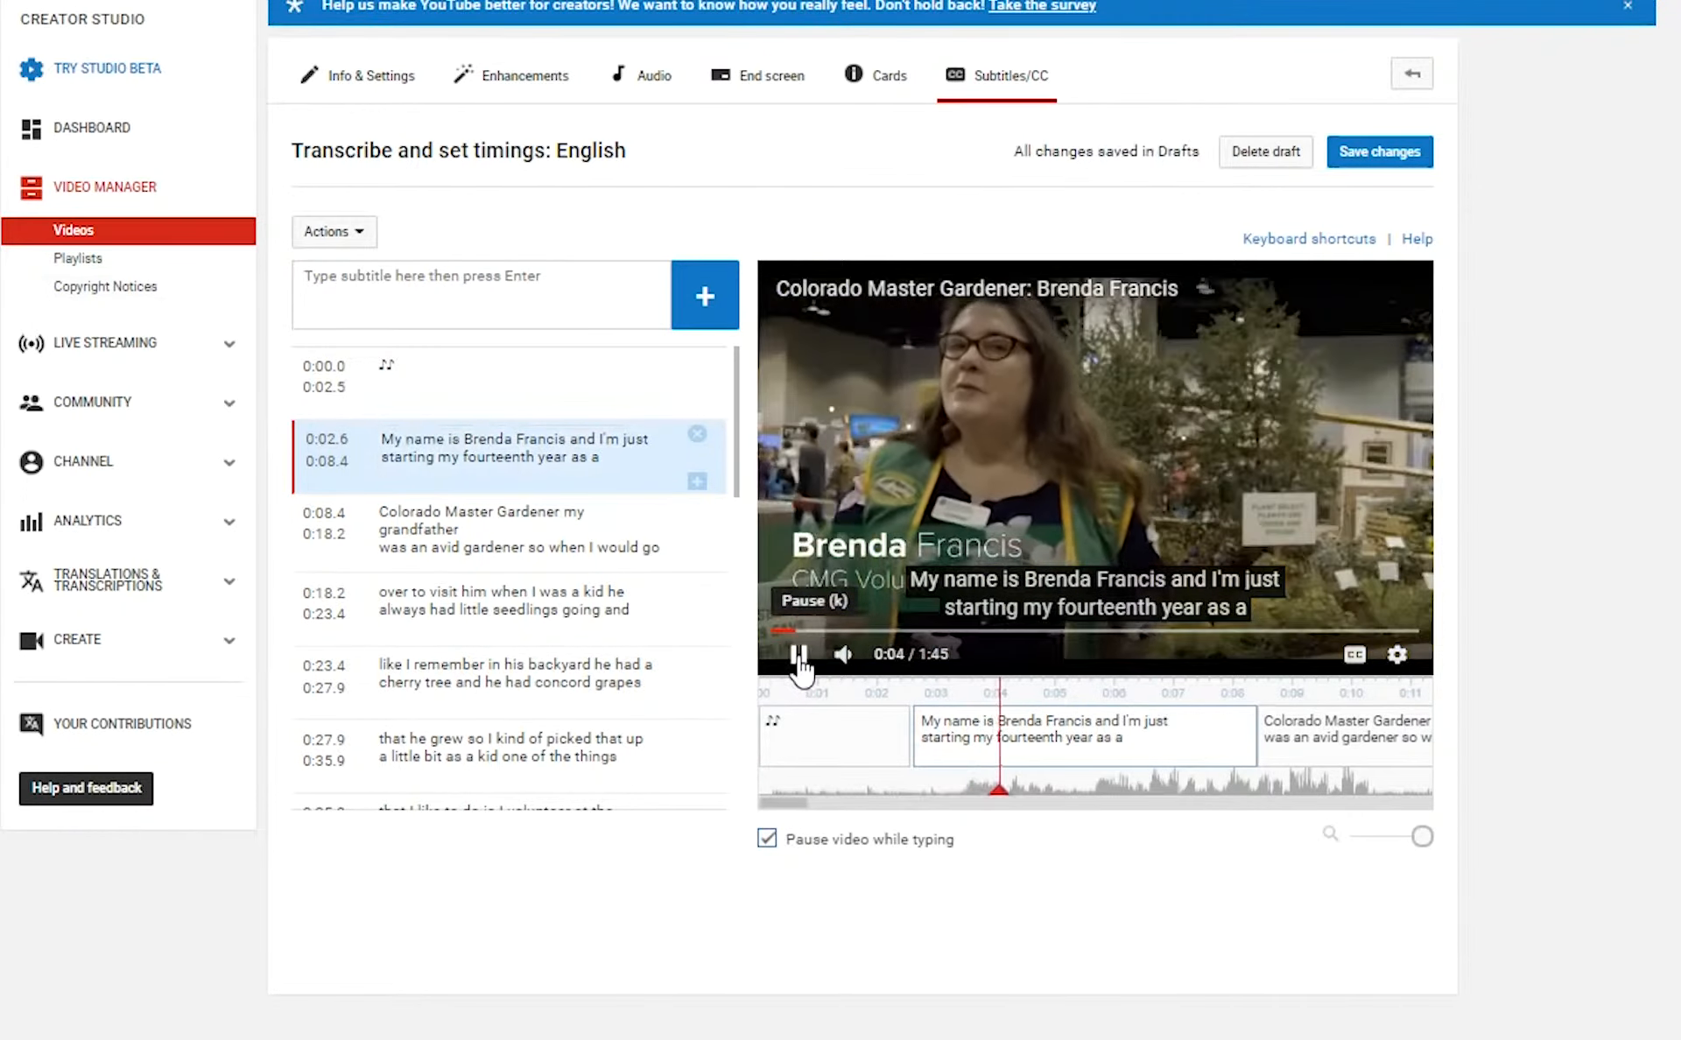
click(799, 656)
click(798, 656)
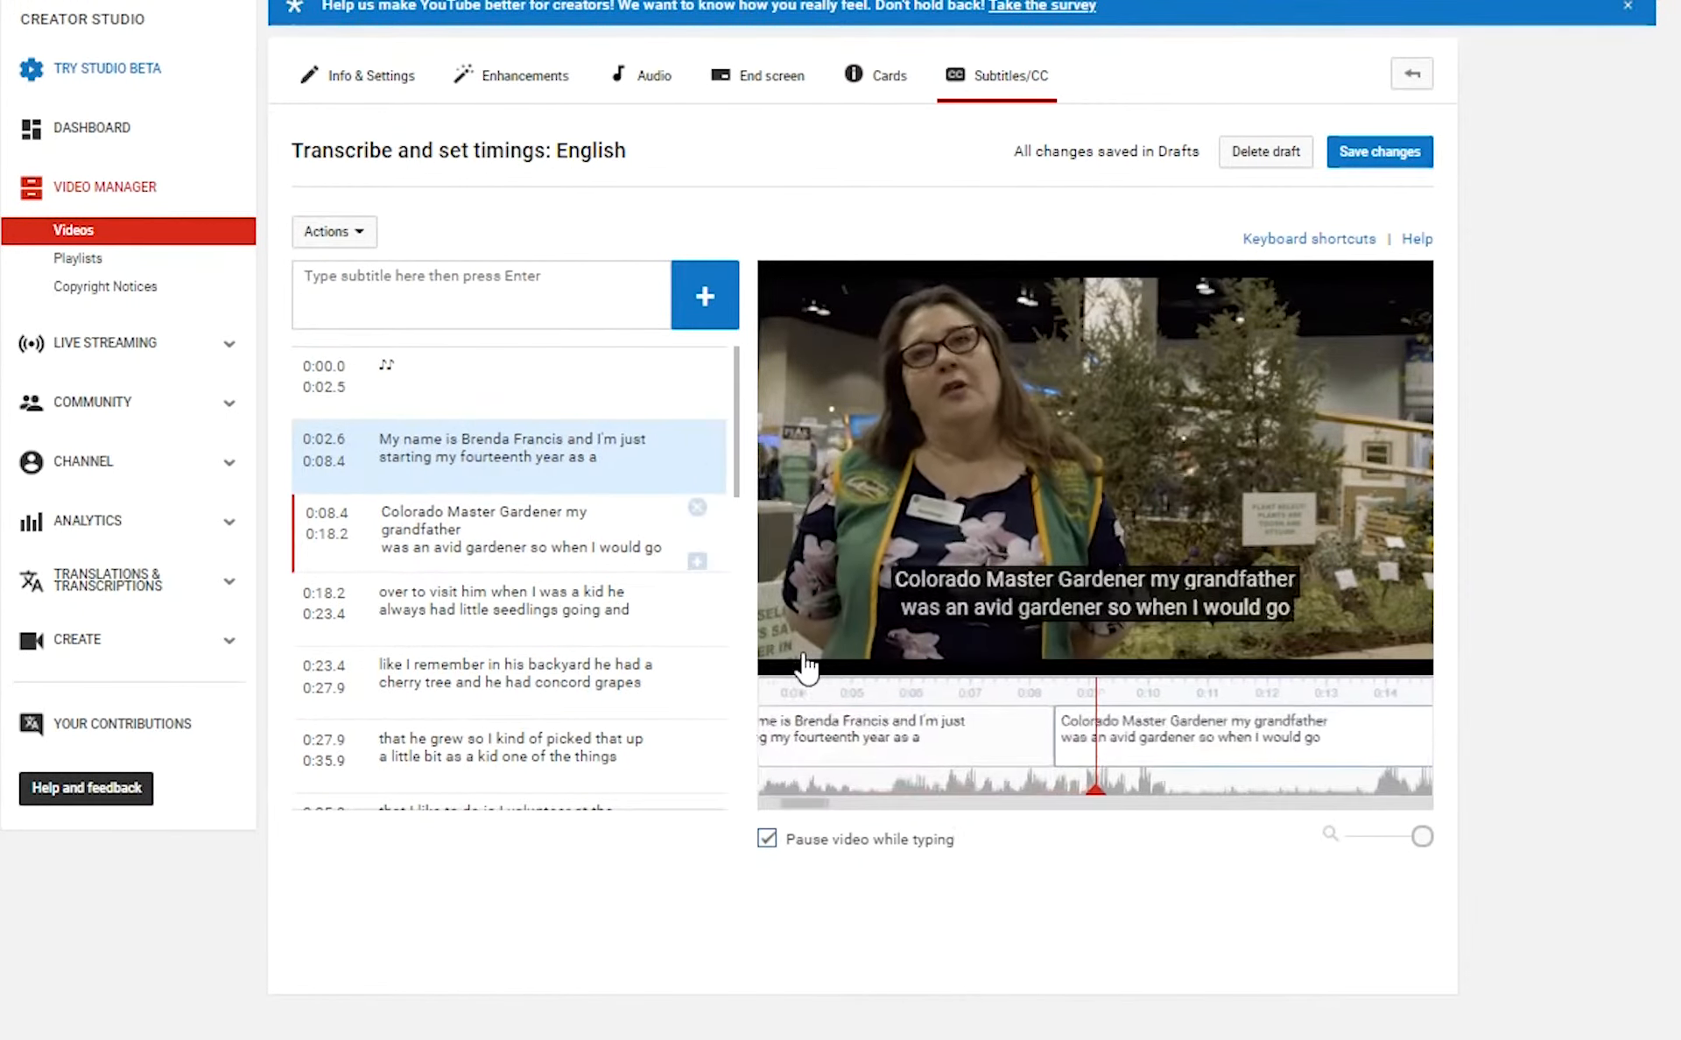
click(800, 663)
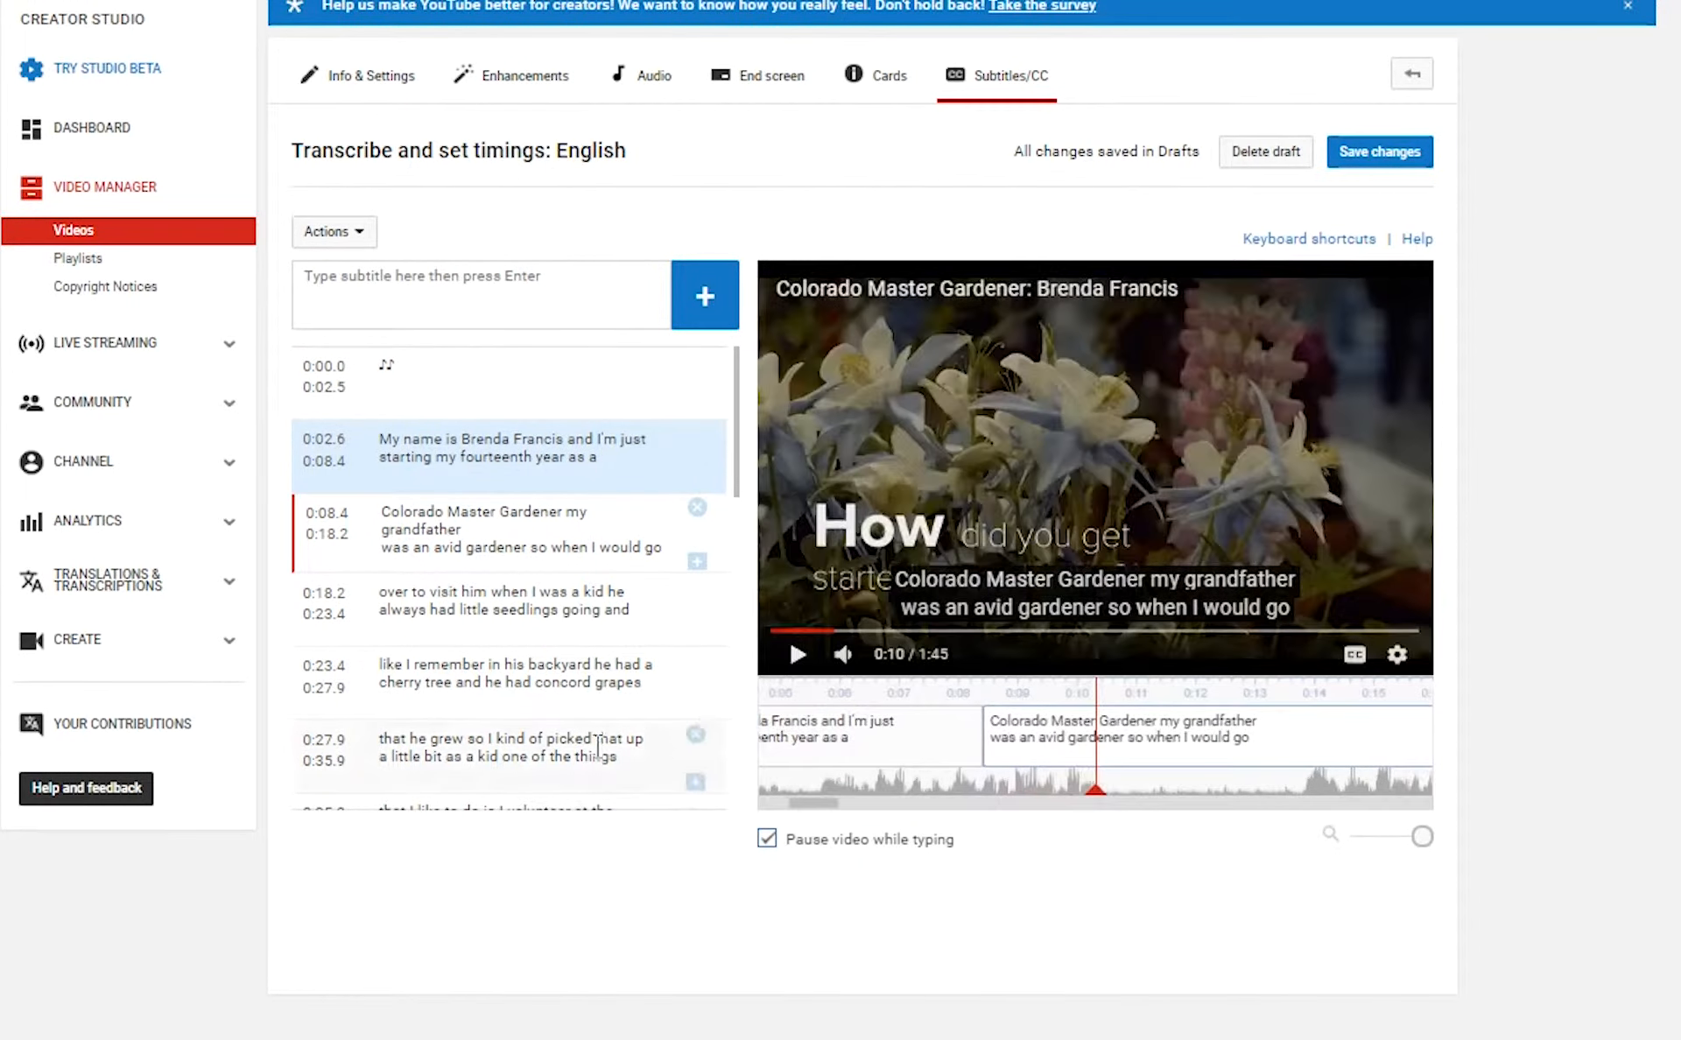
Add a period after 'Colorado Master Gardener' and capitalize the following 'My'.
click(565, 516)
text(.)
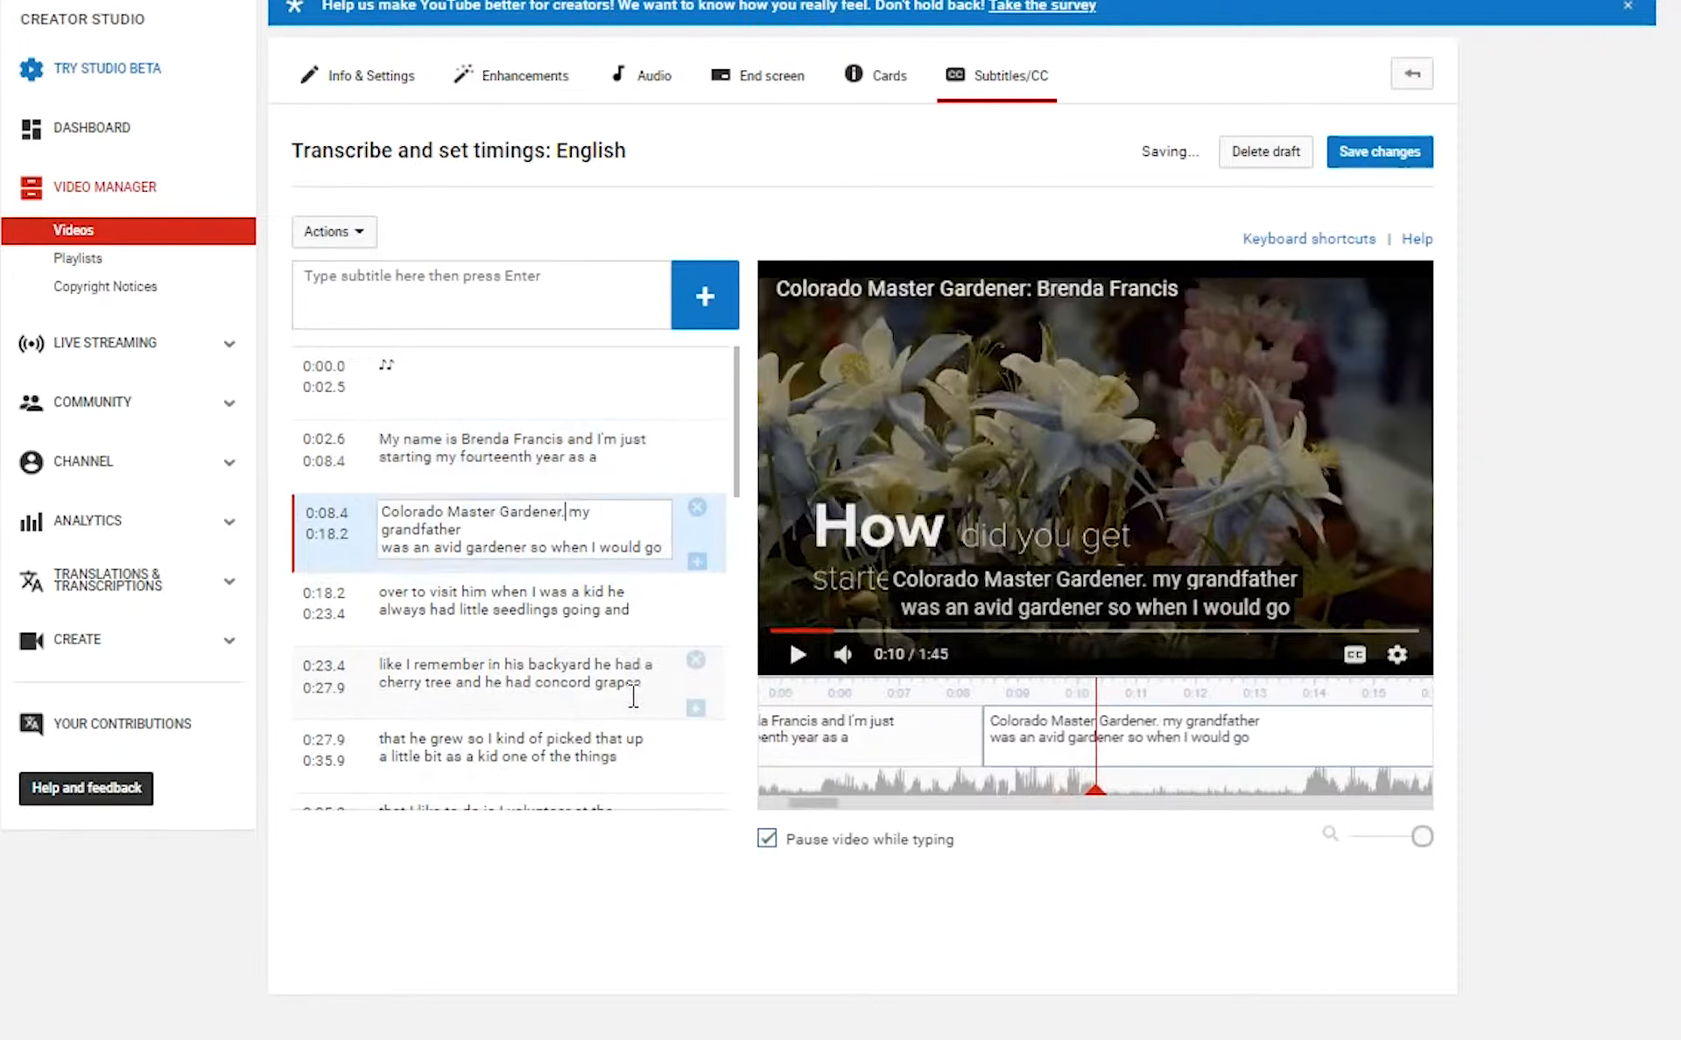
key(BackSpace)
text(M)
click(428, 424)
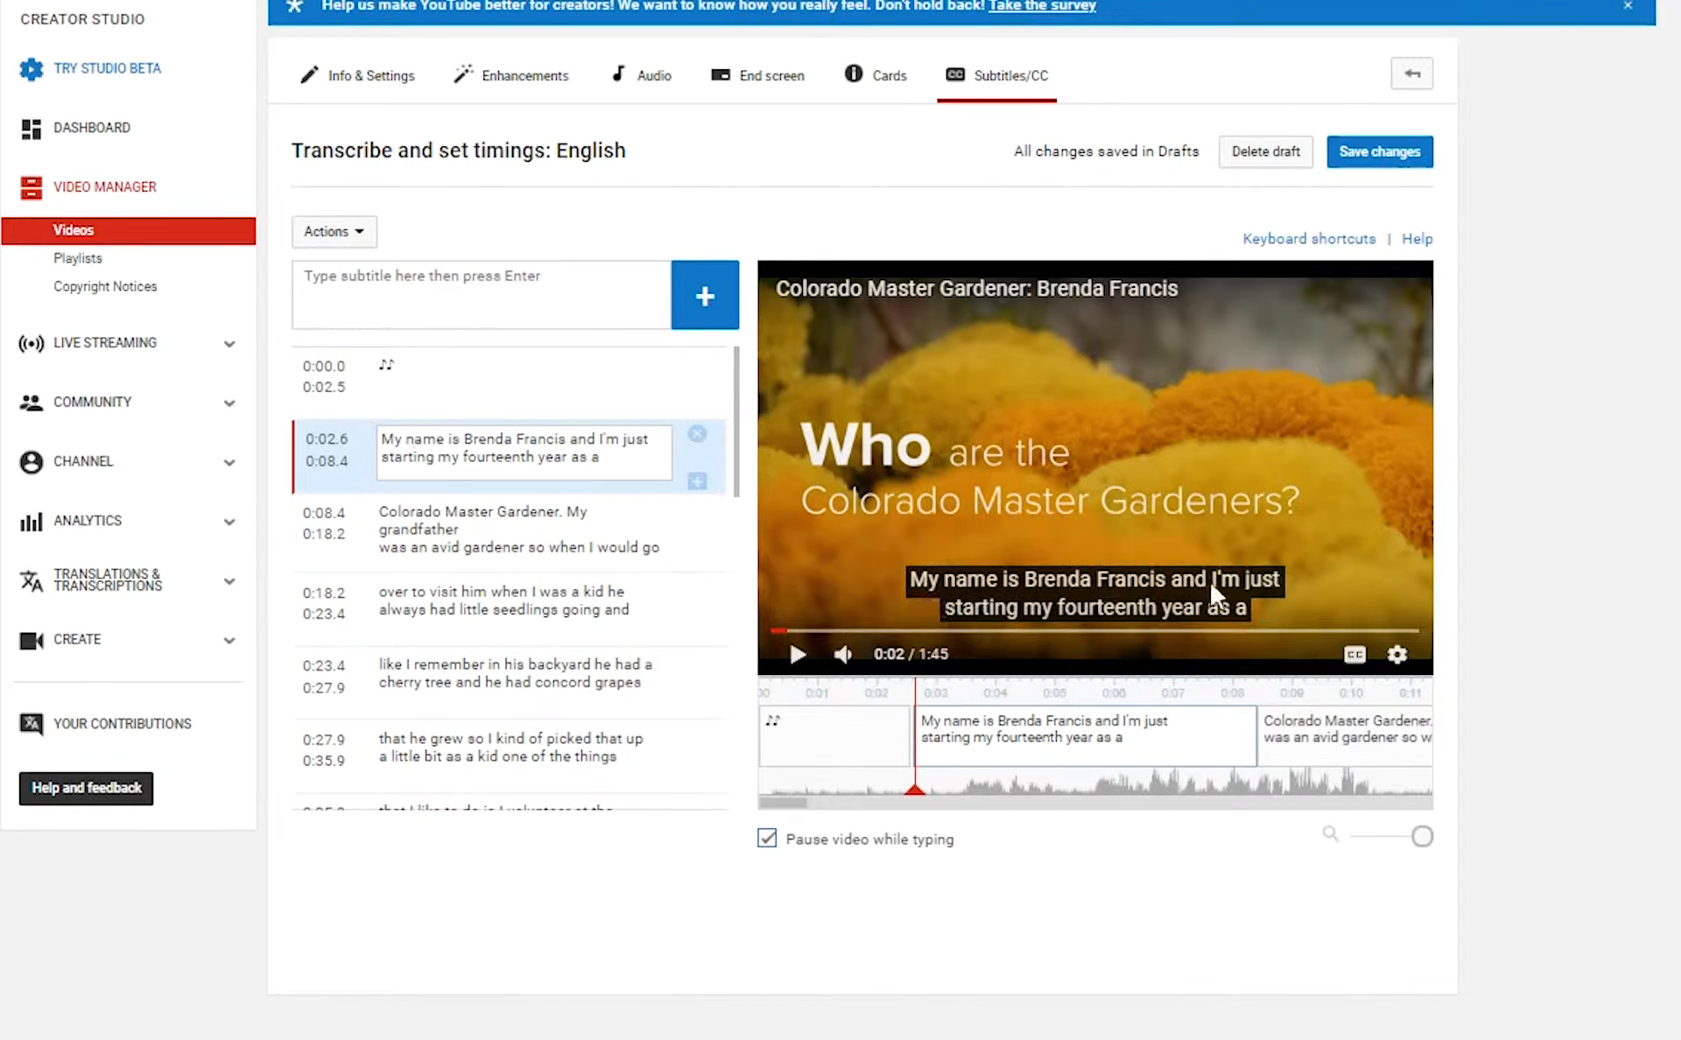
Split the opening caption after "I'm just" and play back the two halves.
click(652, 439)
key(Return)
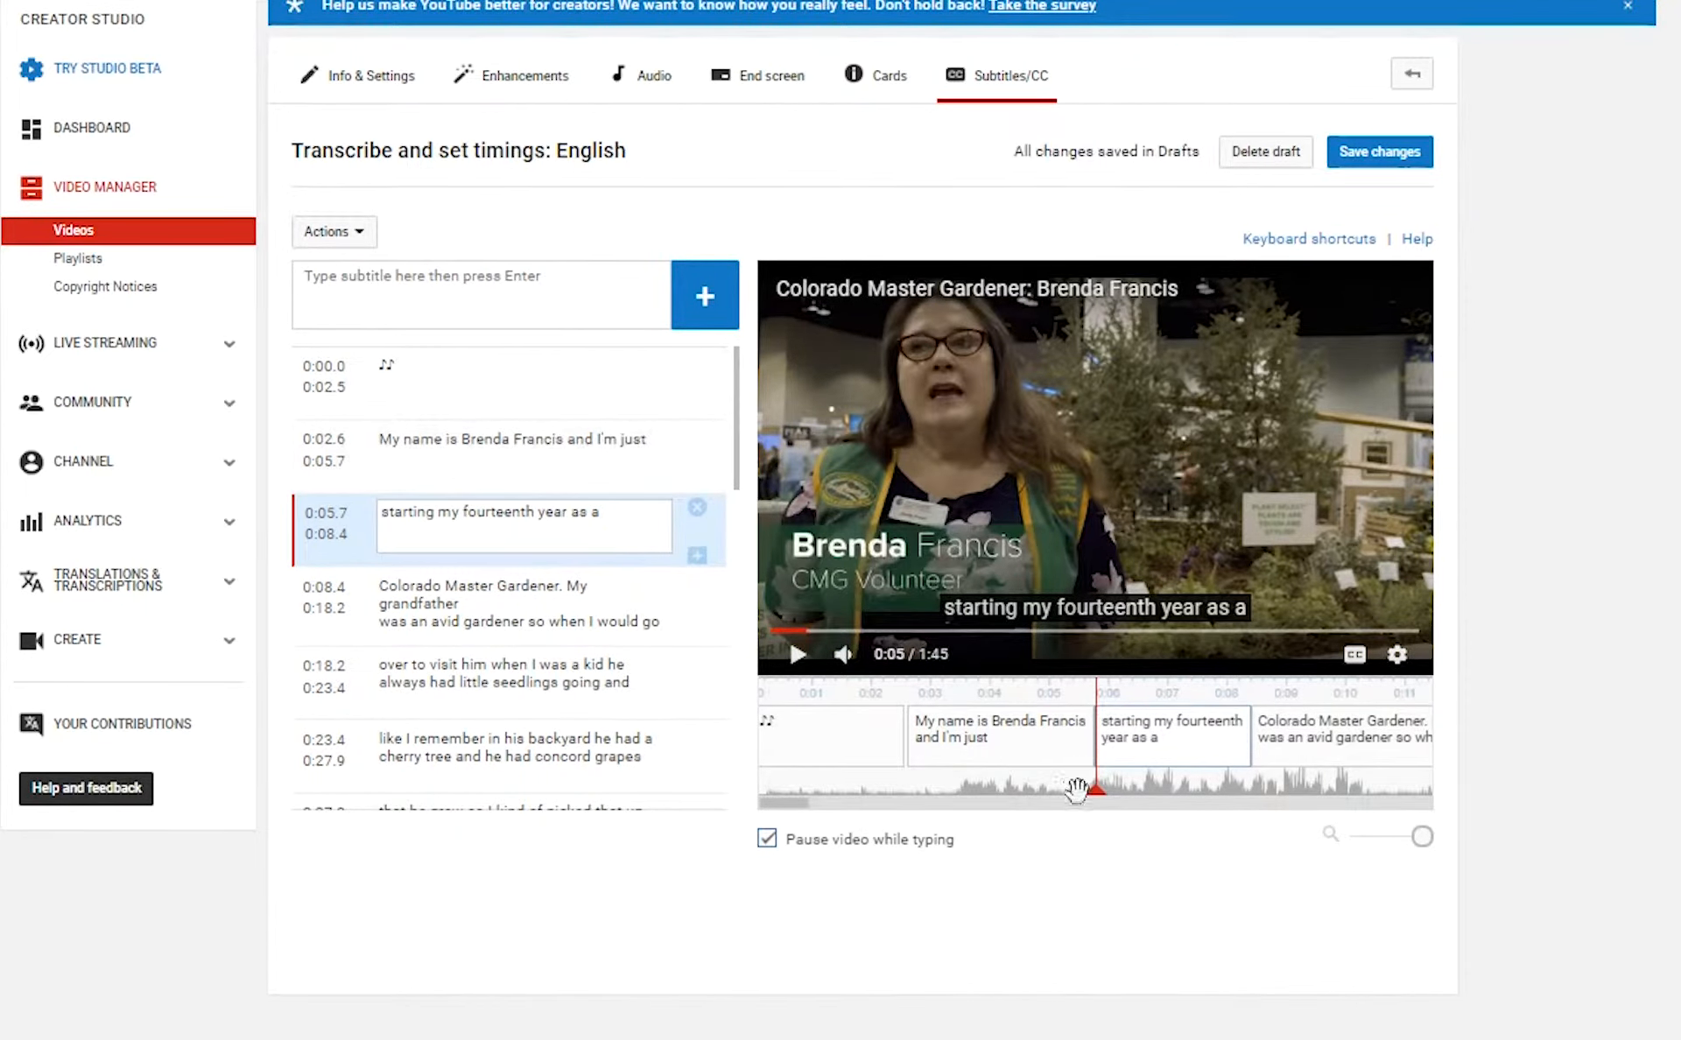
drag(1096, 790, 911, 799)
click(798, 654)
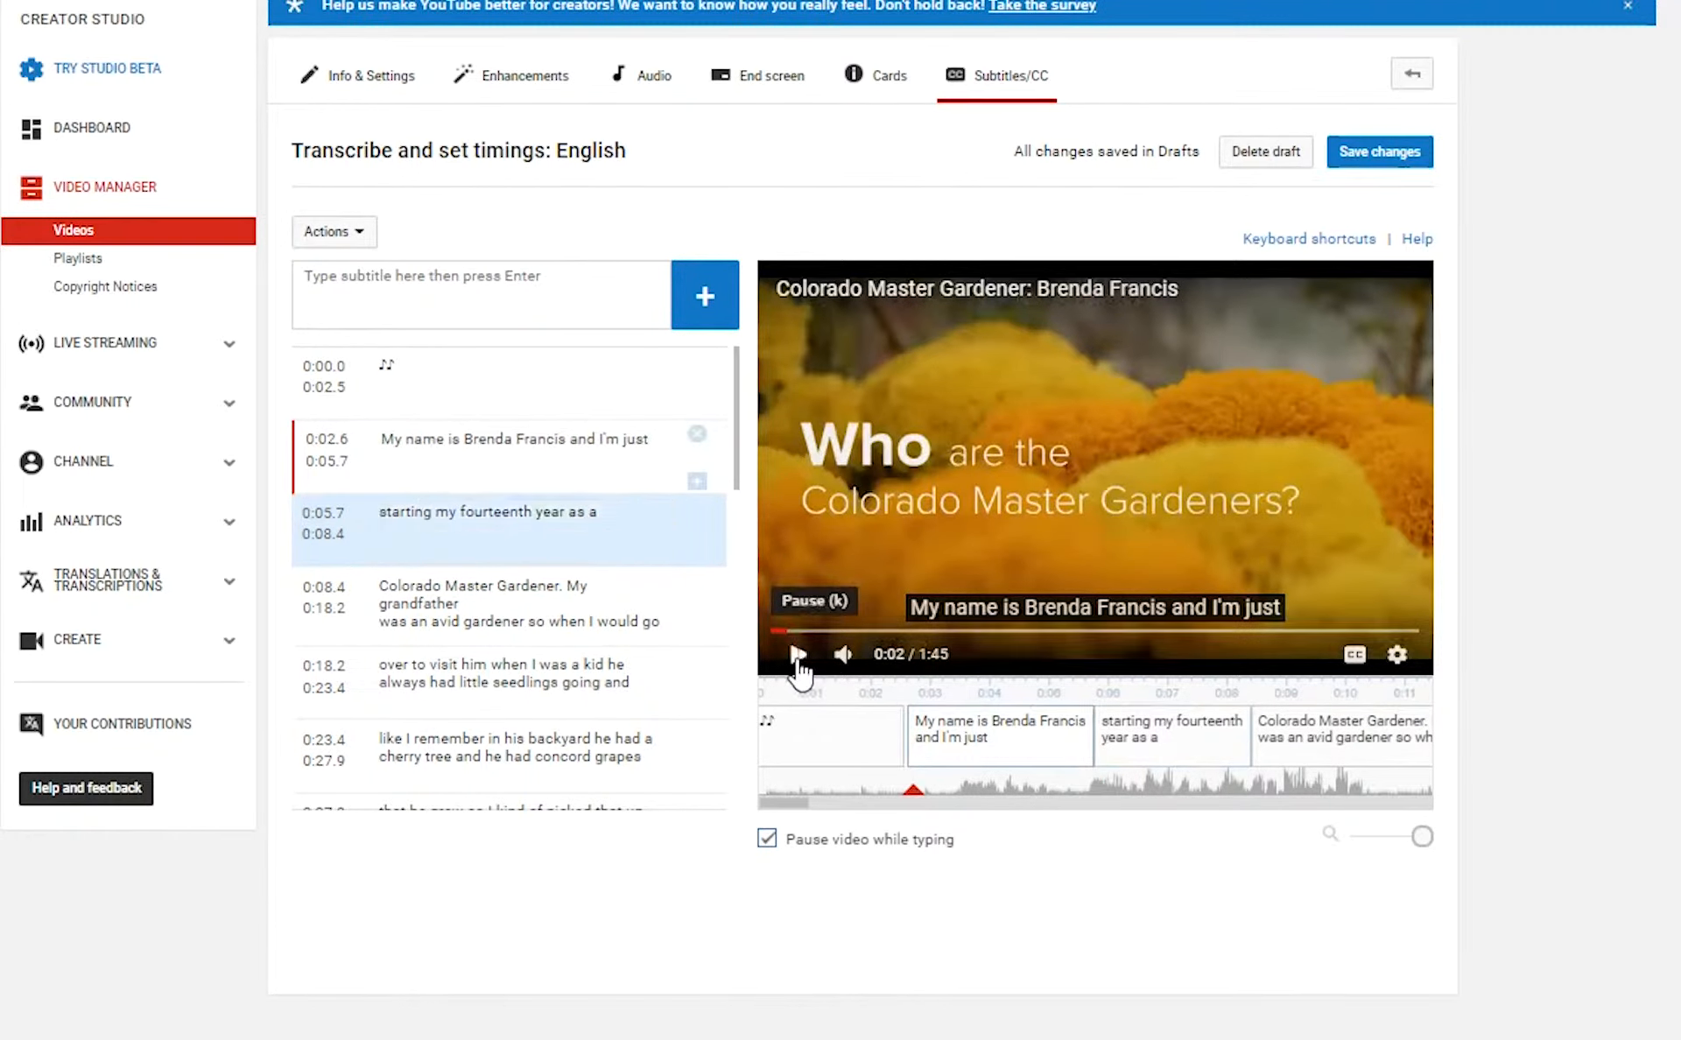
click(798, 654)
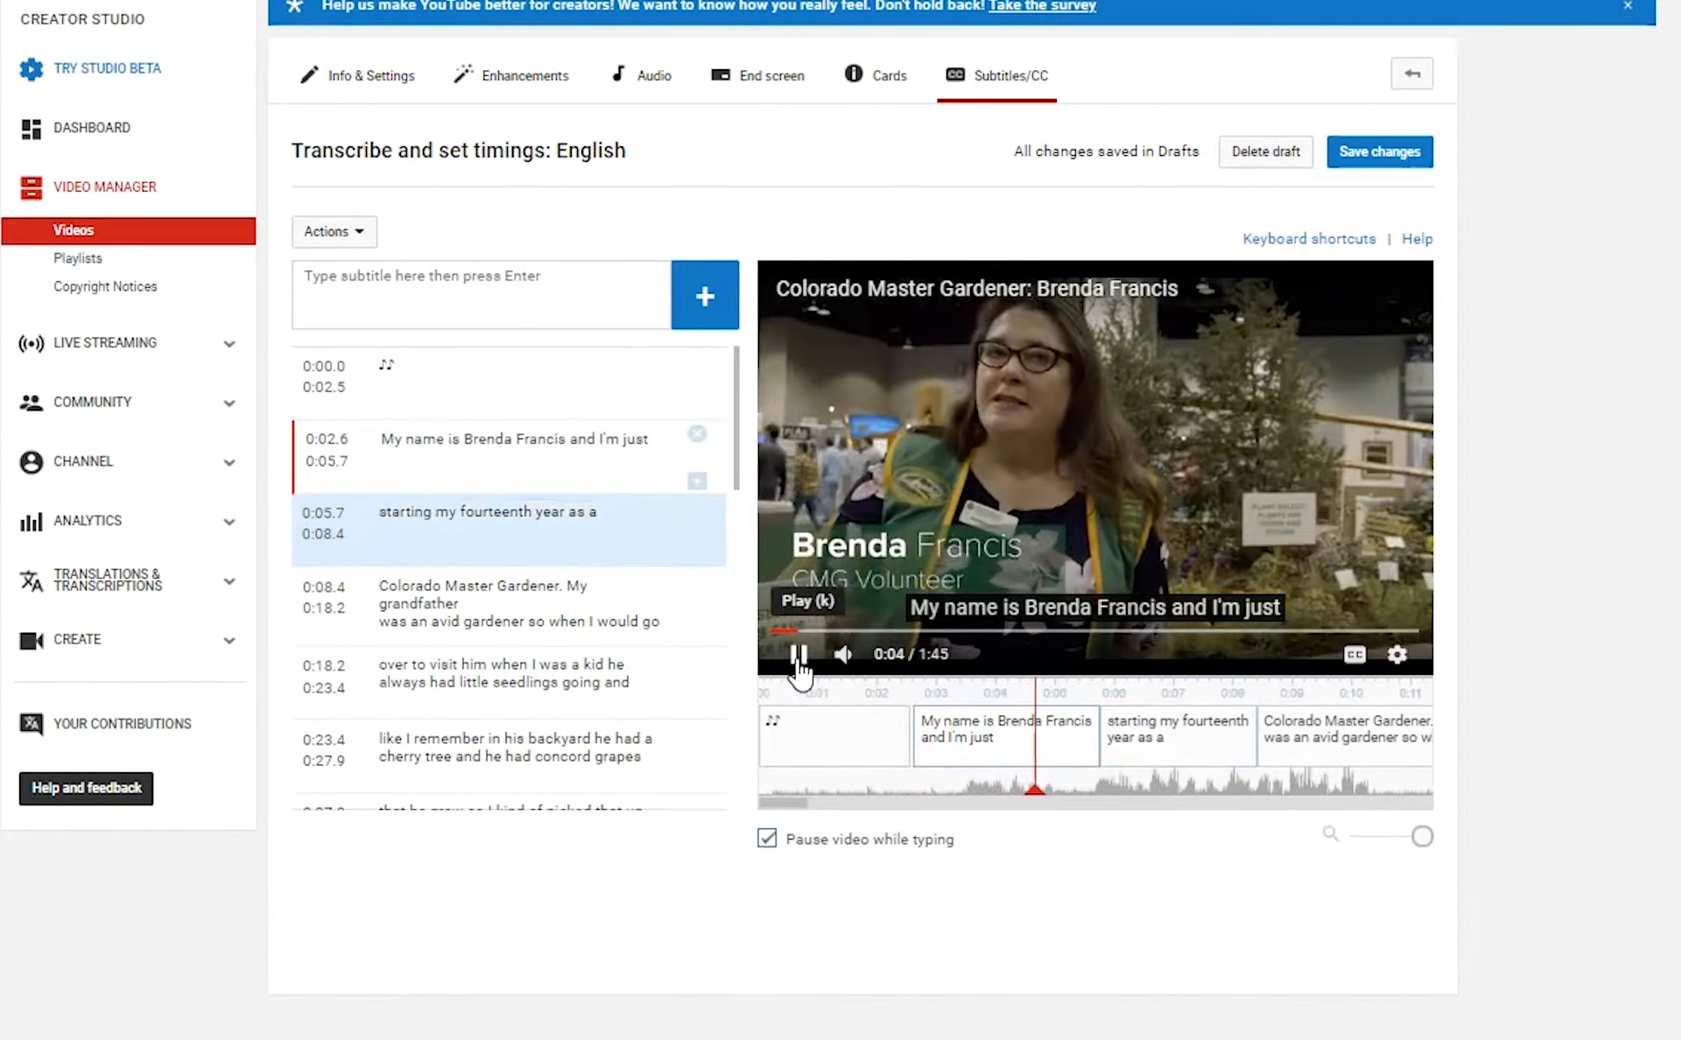
click(797, 655)
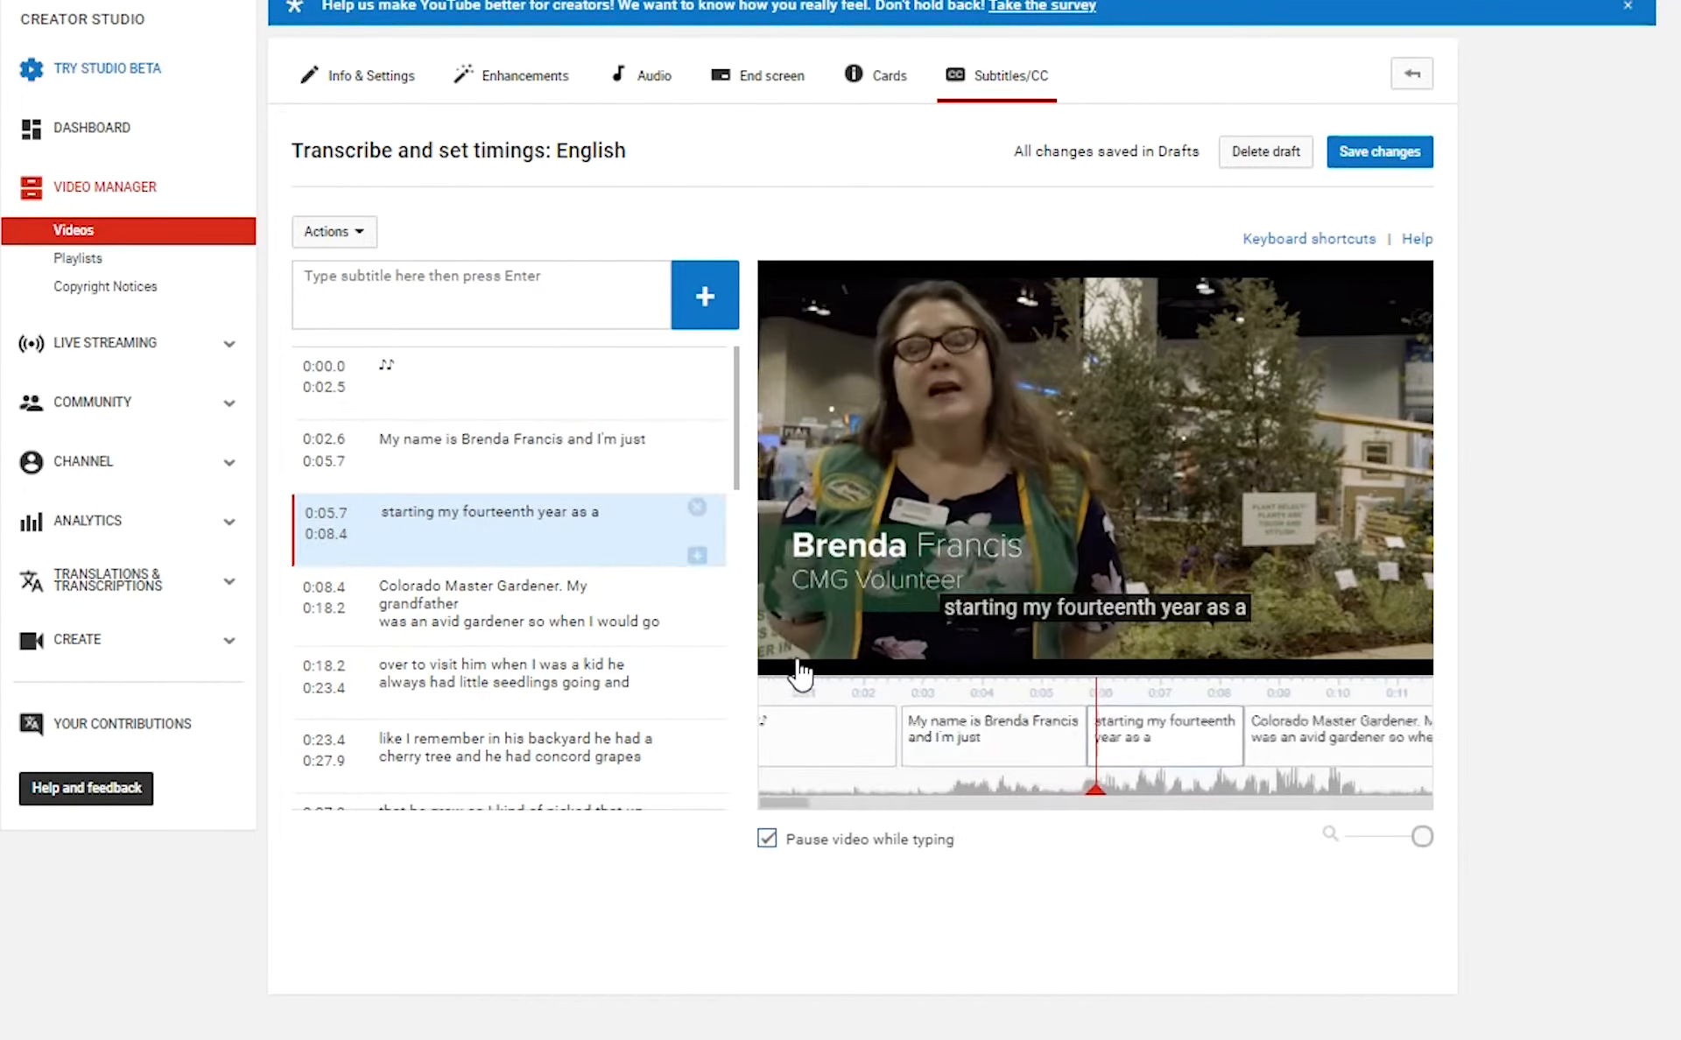
click(799, 663)
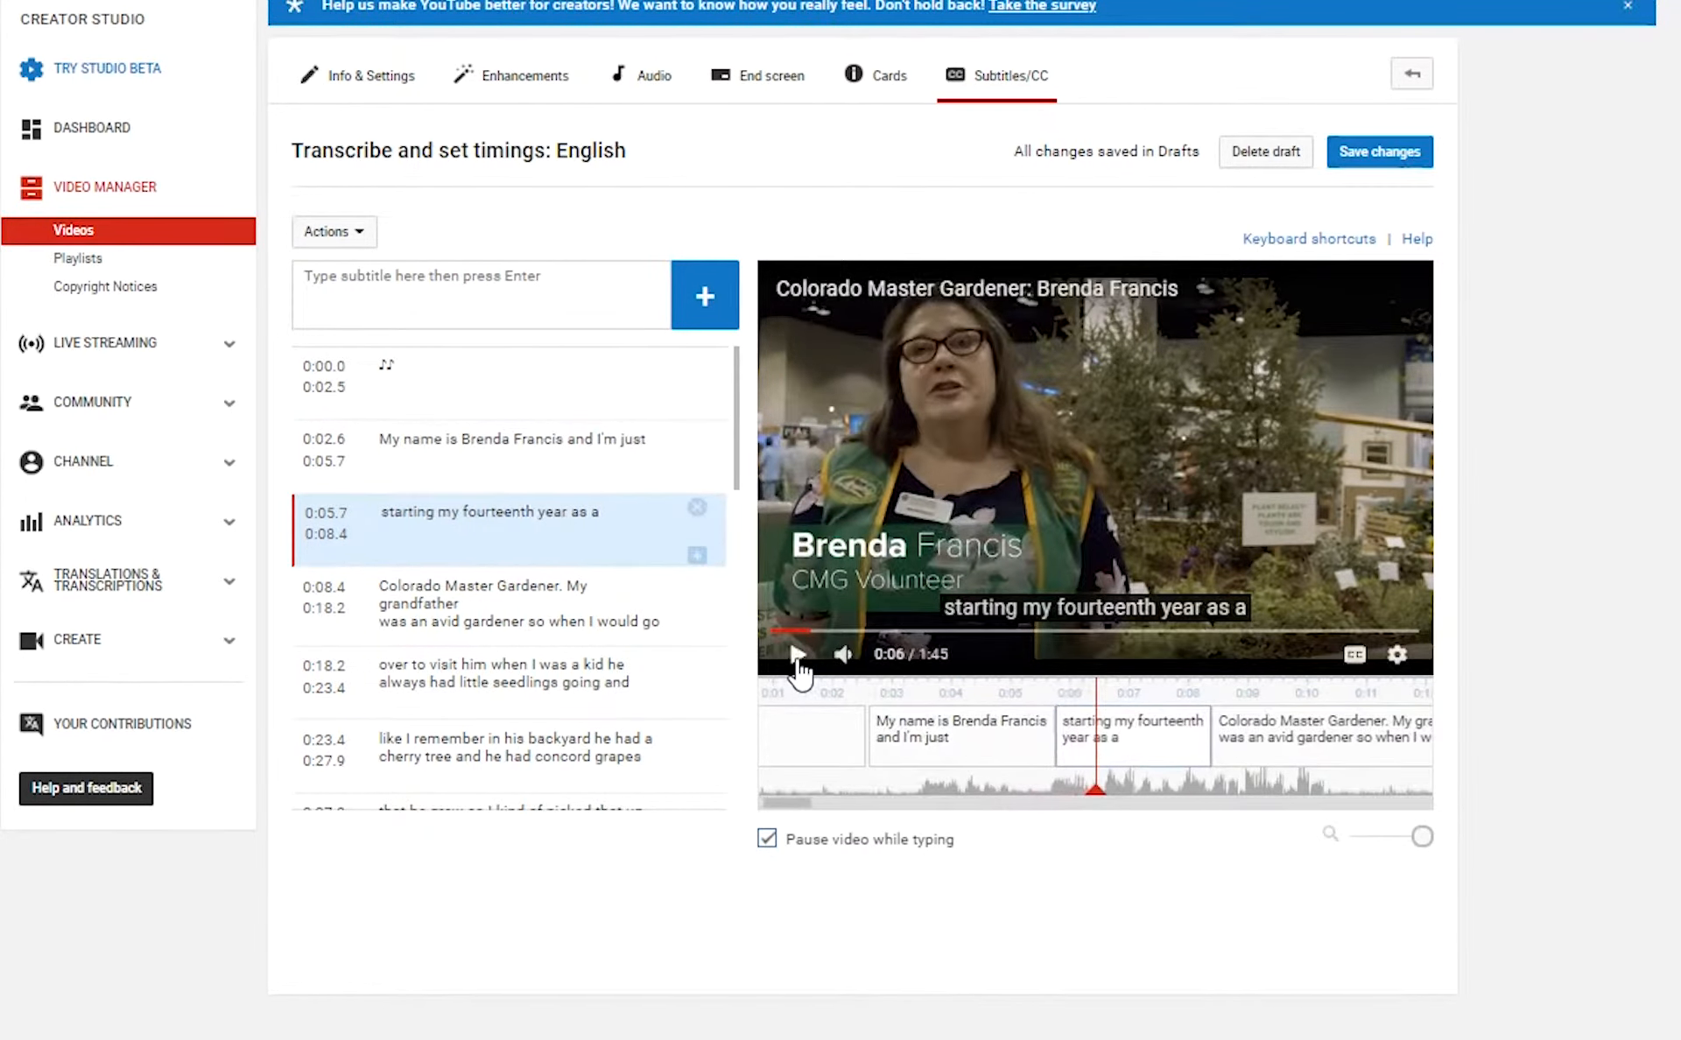
click(799, 663)
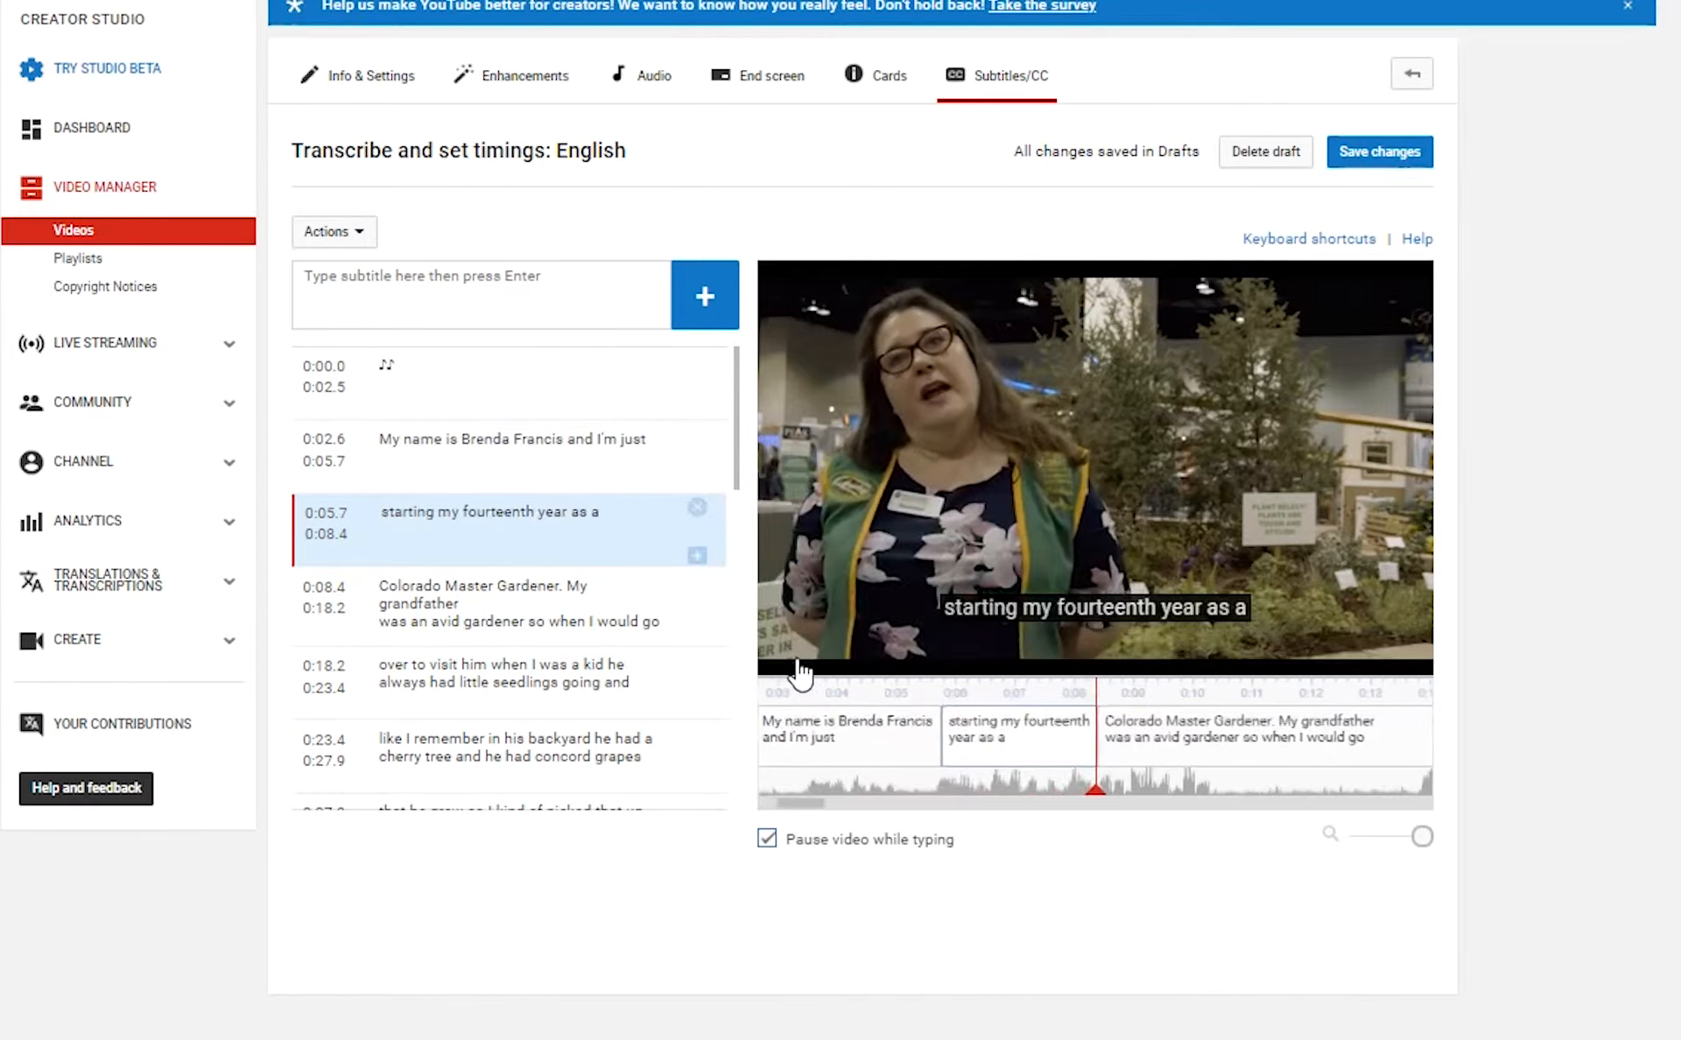
click(799, 671)
Retime the first spoken caption to start at 0:03.3 and the fourteenth-year line at 0:06.3.
drag(822, 809, 791, 812)
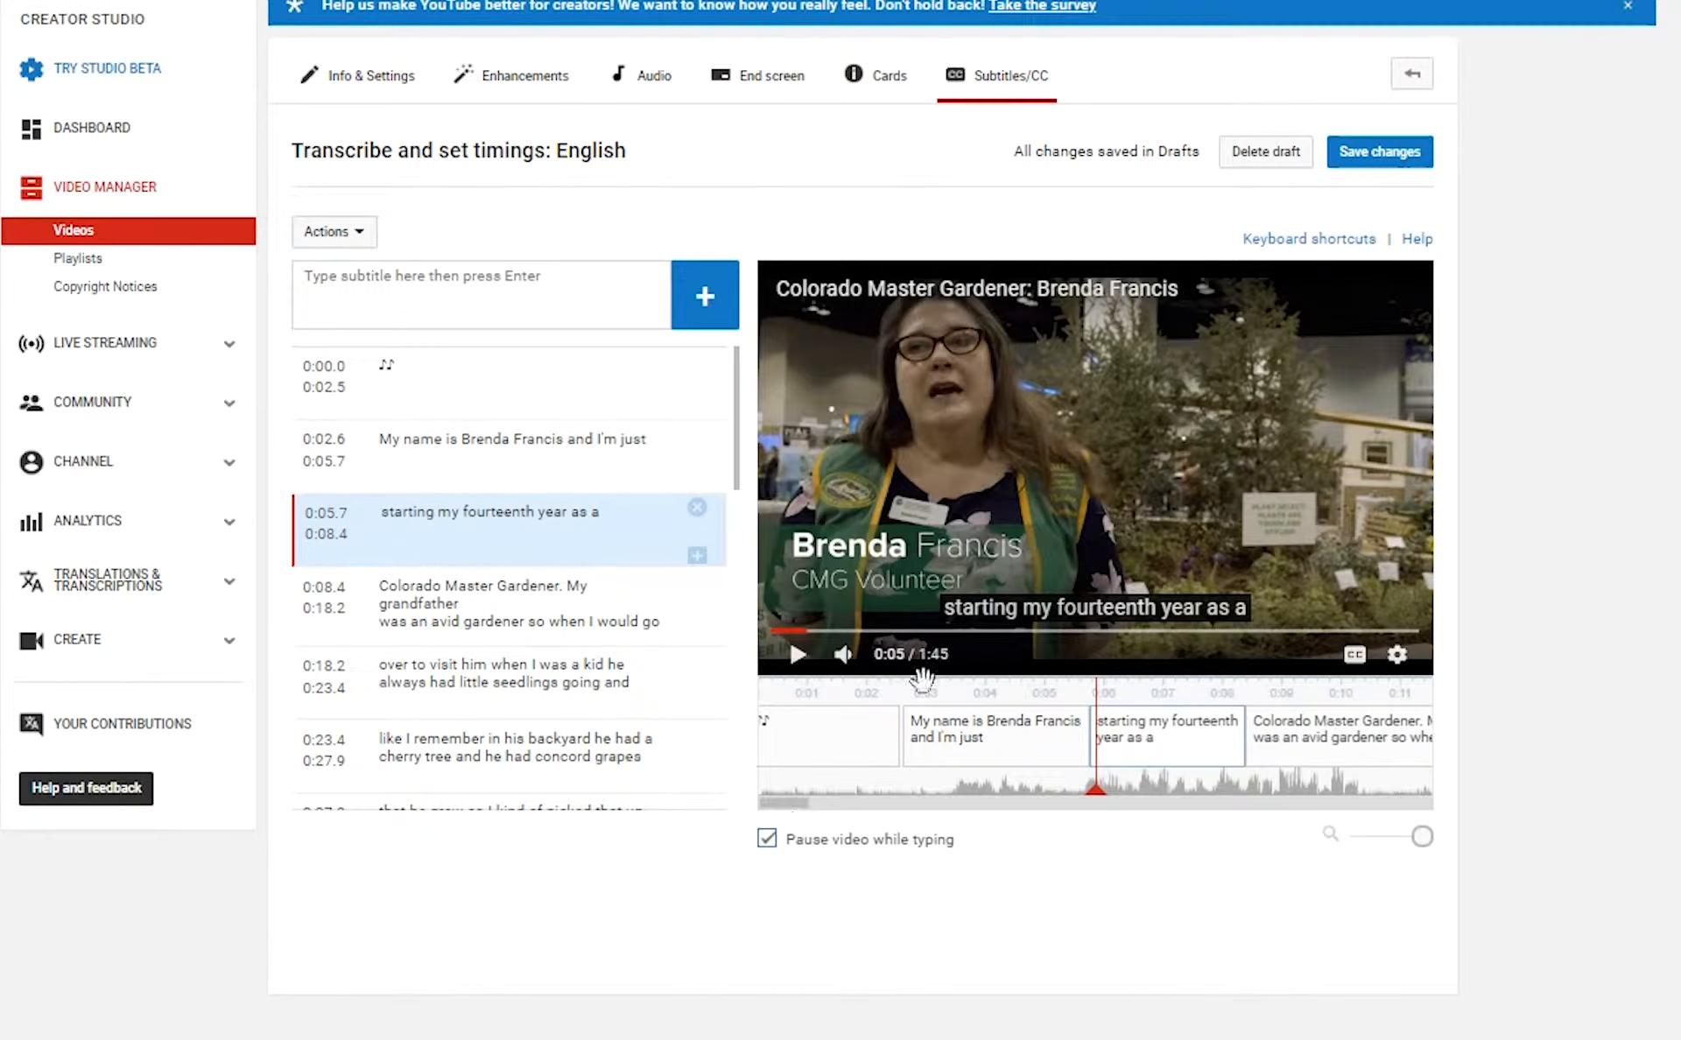
drag(908, 740, 950, 740)
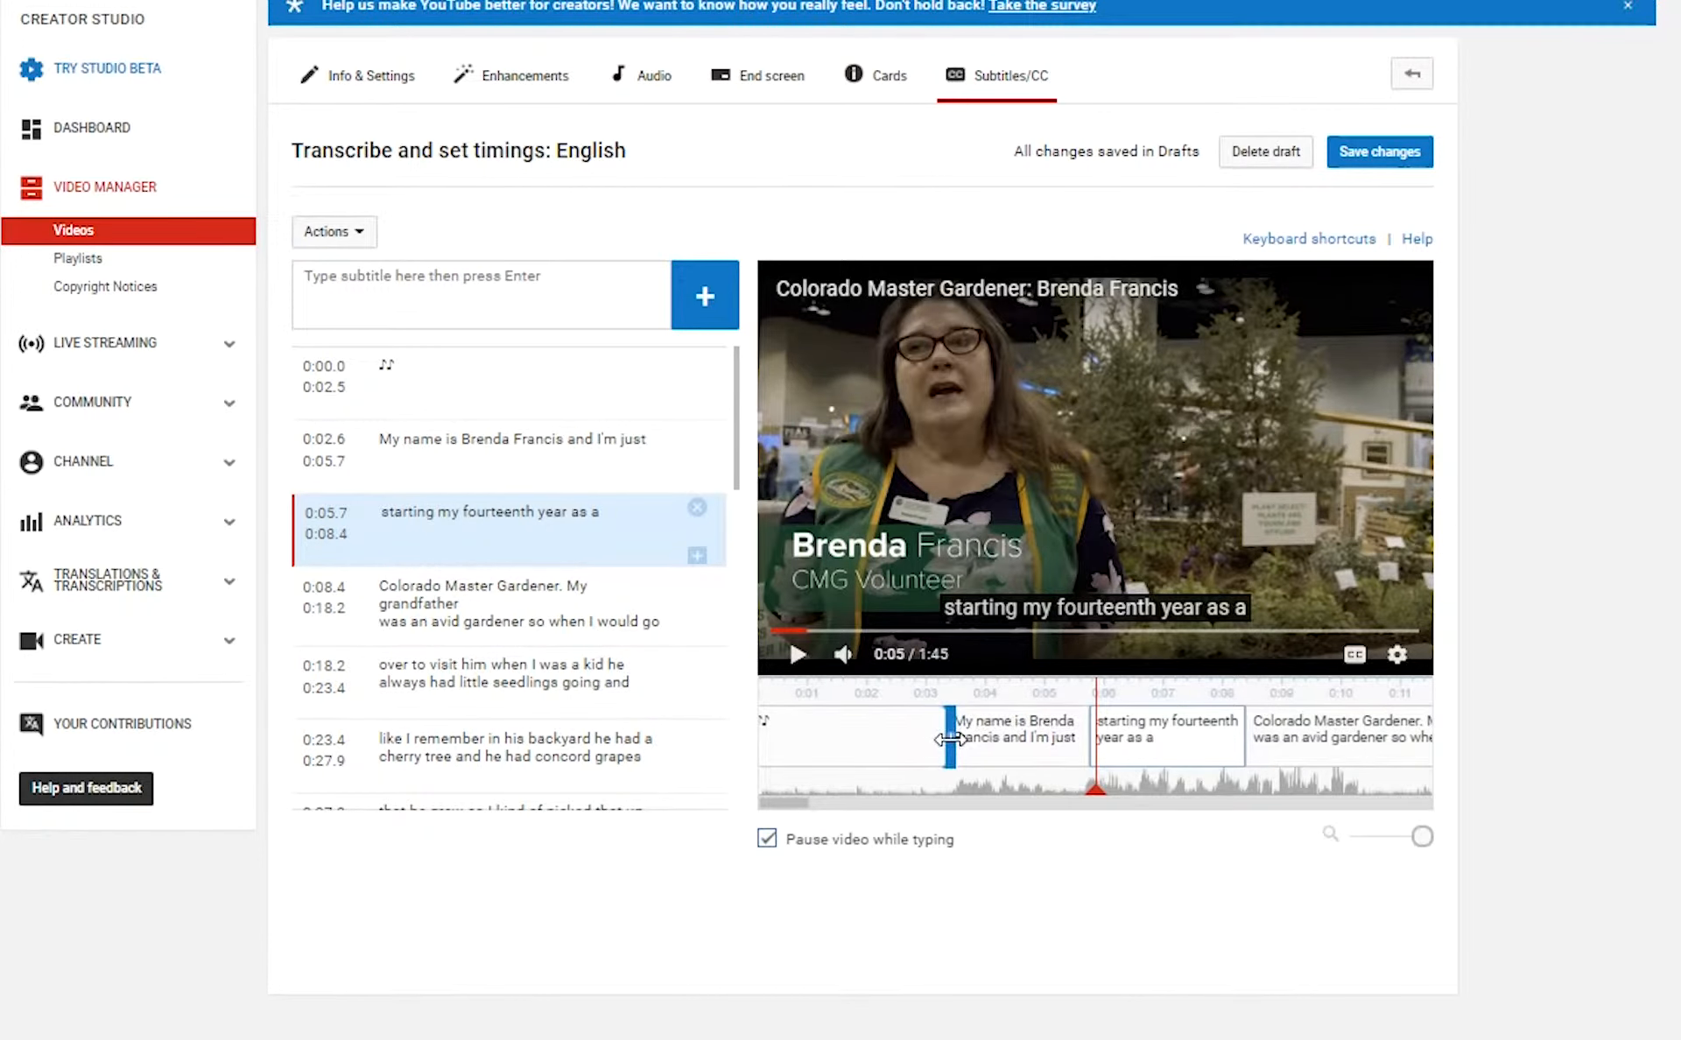
drag(1094, 790, 935, 797)
click(797, 654)
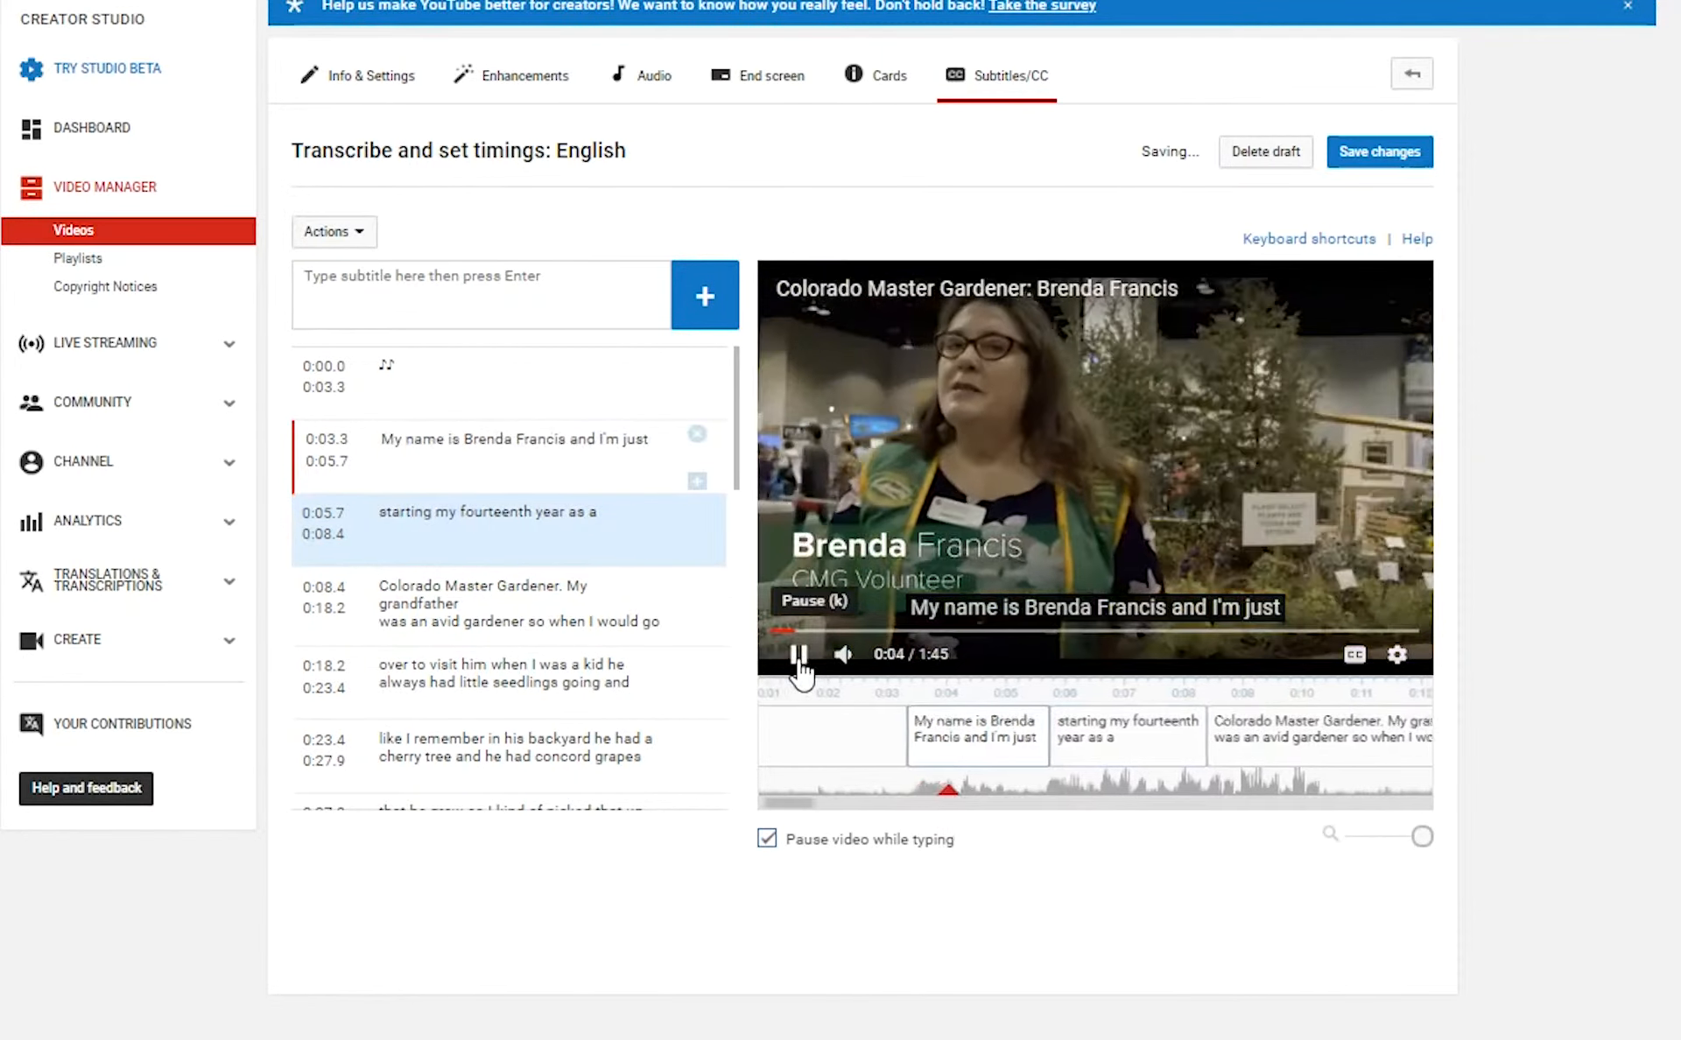
click(799, 657)
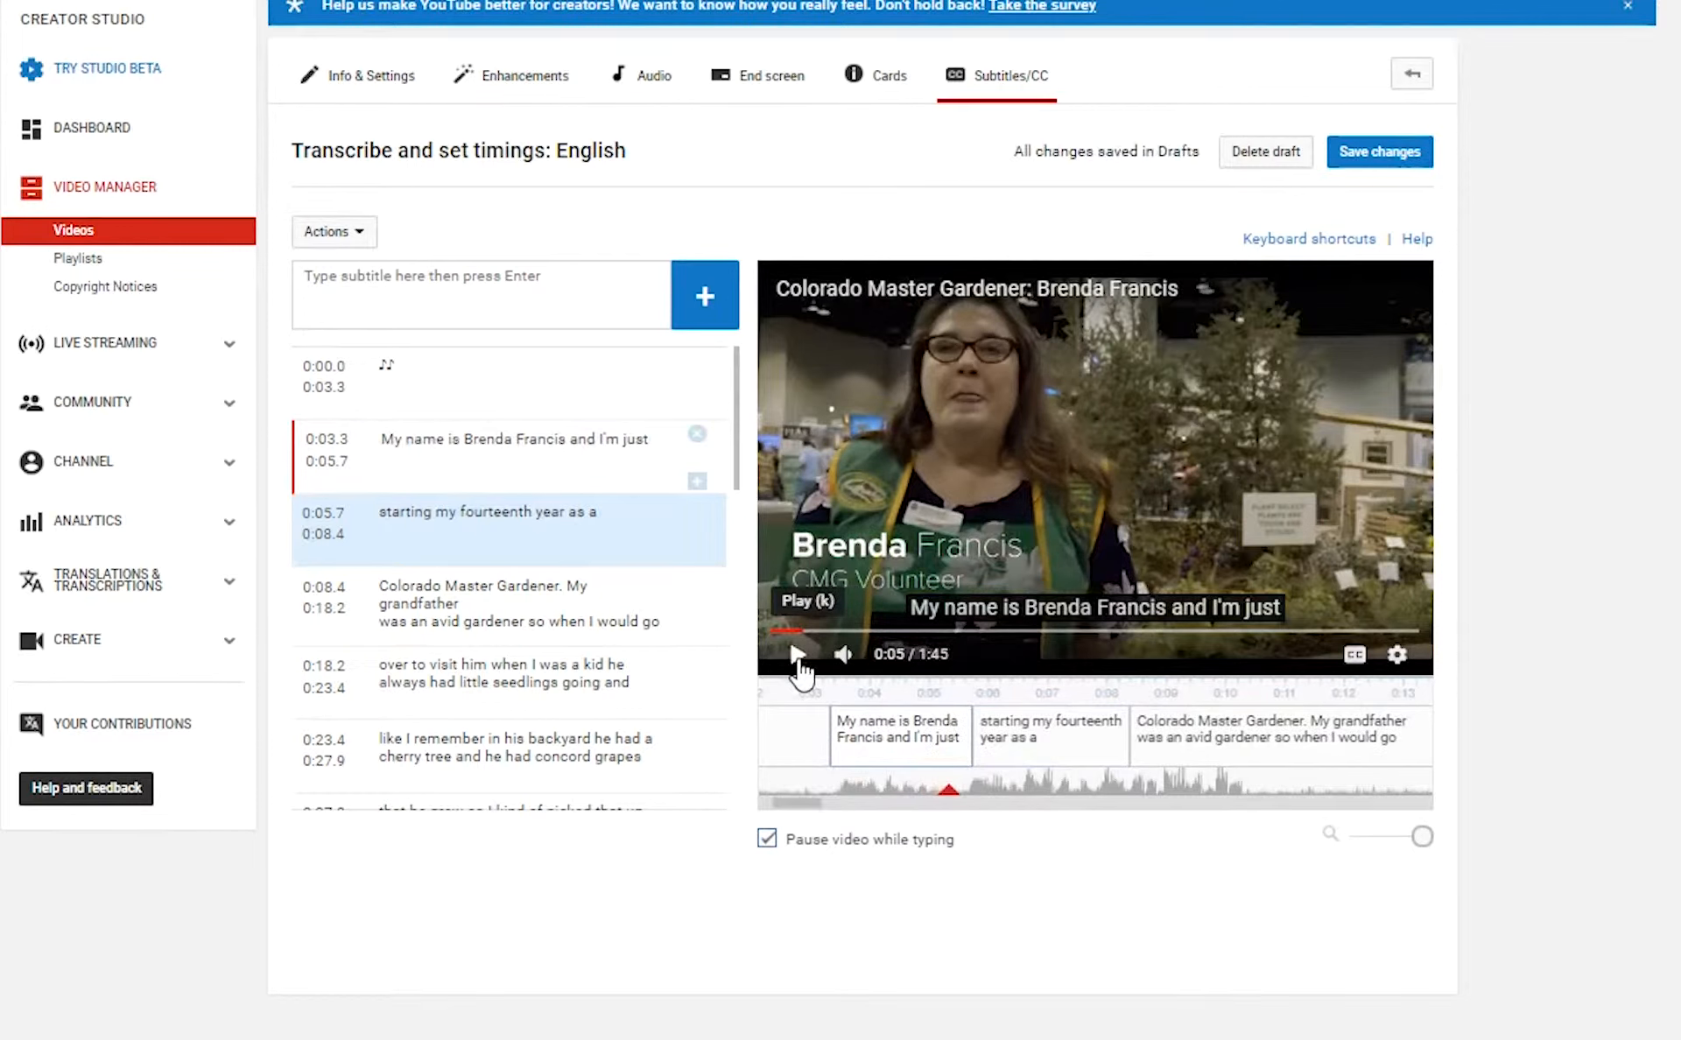
click(797, 654)
click(797, 655)
mouse_move(905, 742)
mouse_down()
mouse_move(891, 740)
mouse_move(938, 740)
mouse_up()
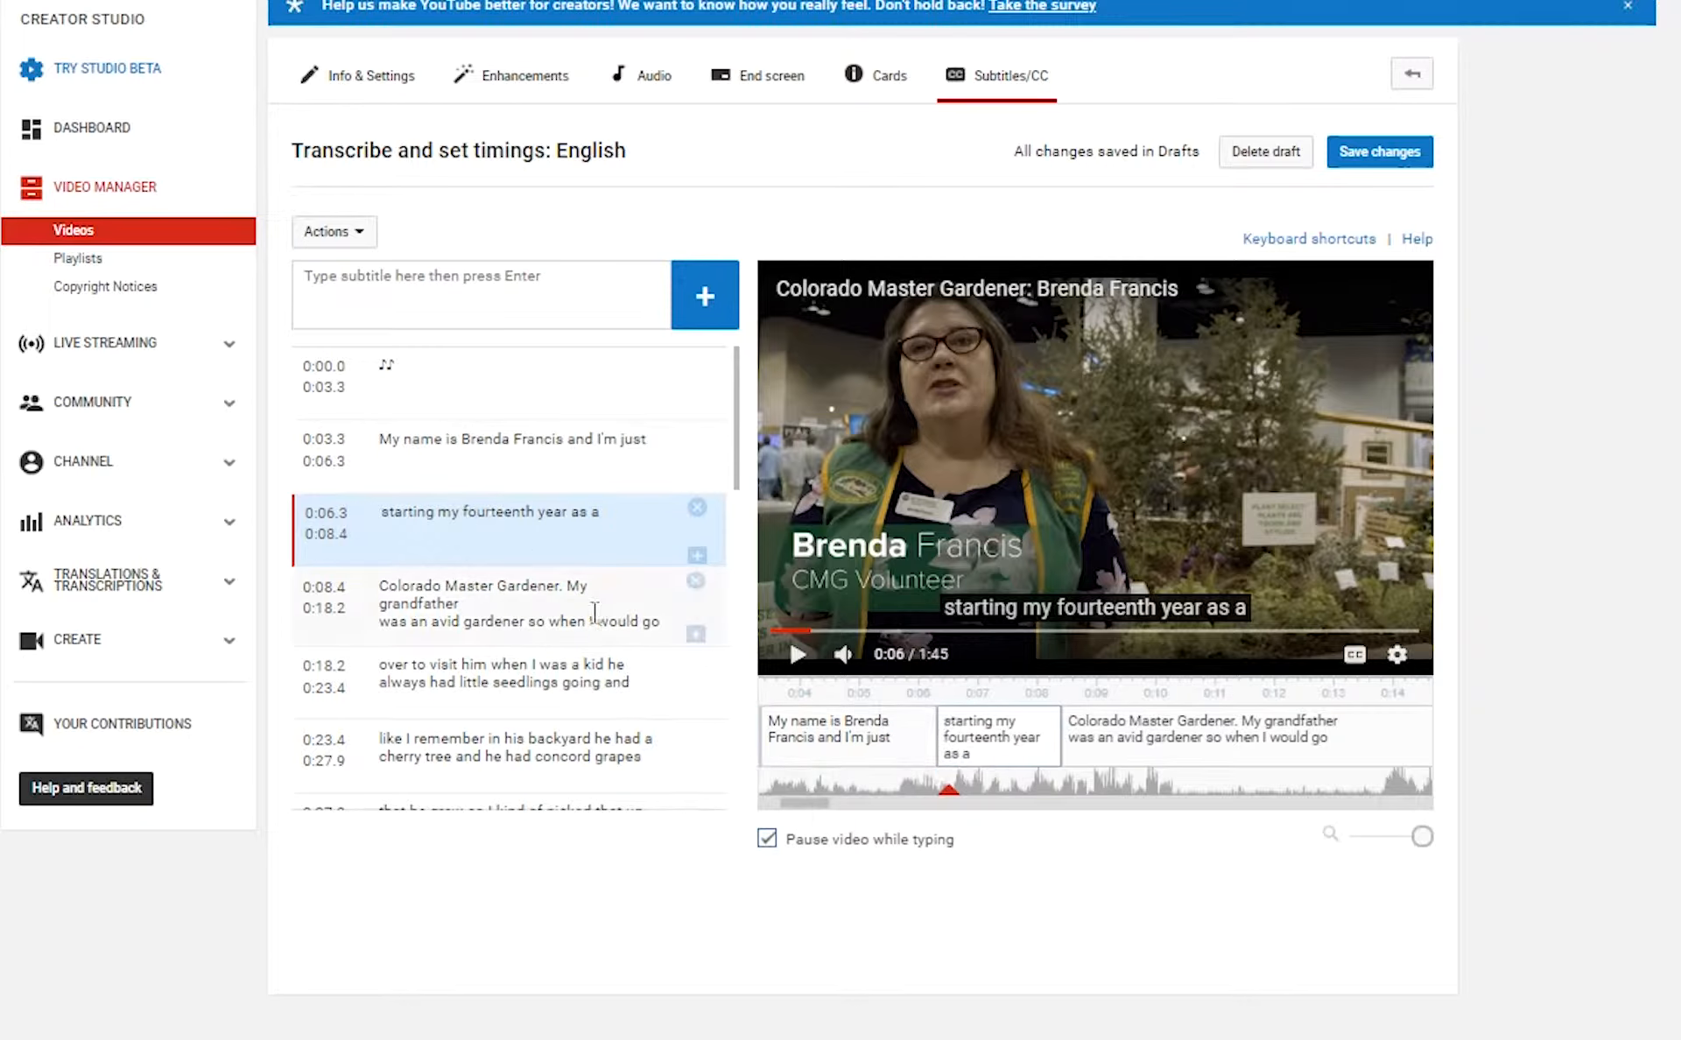
click(337, 518)
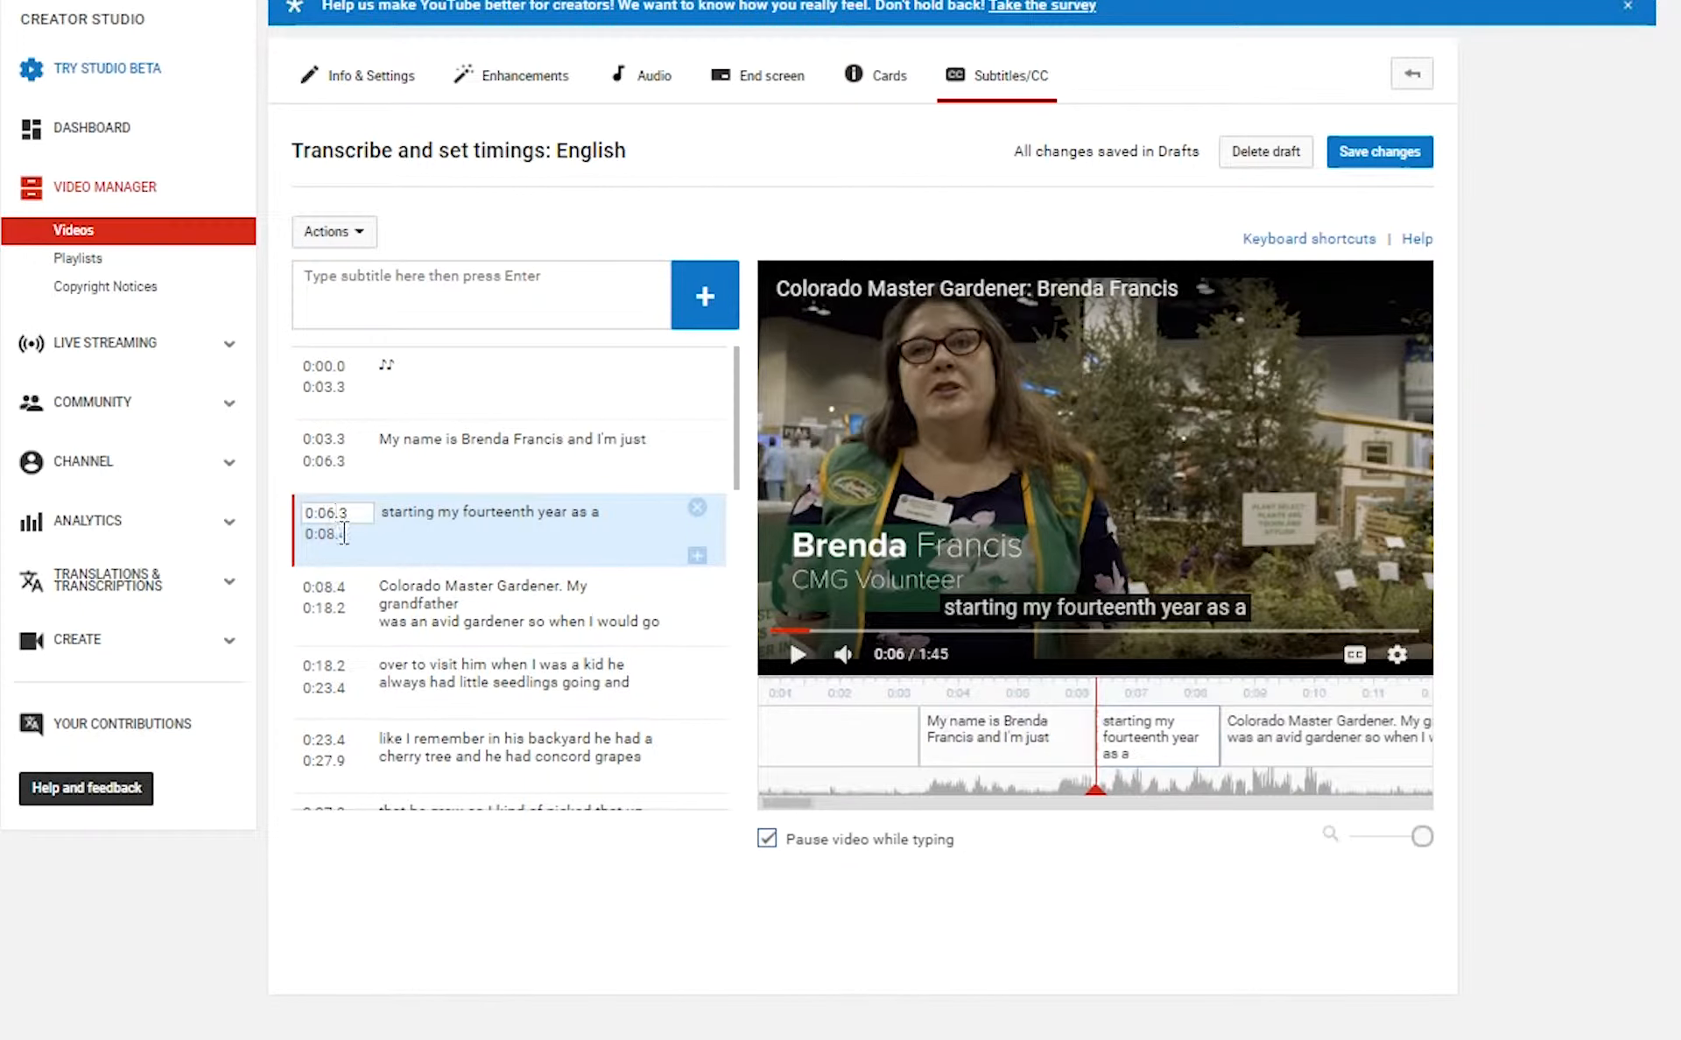
click(343, 533)
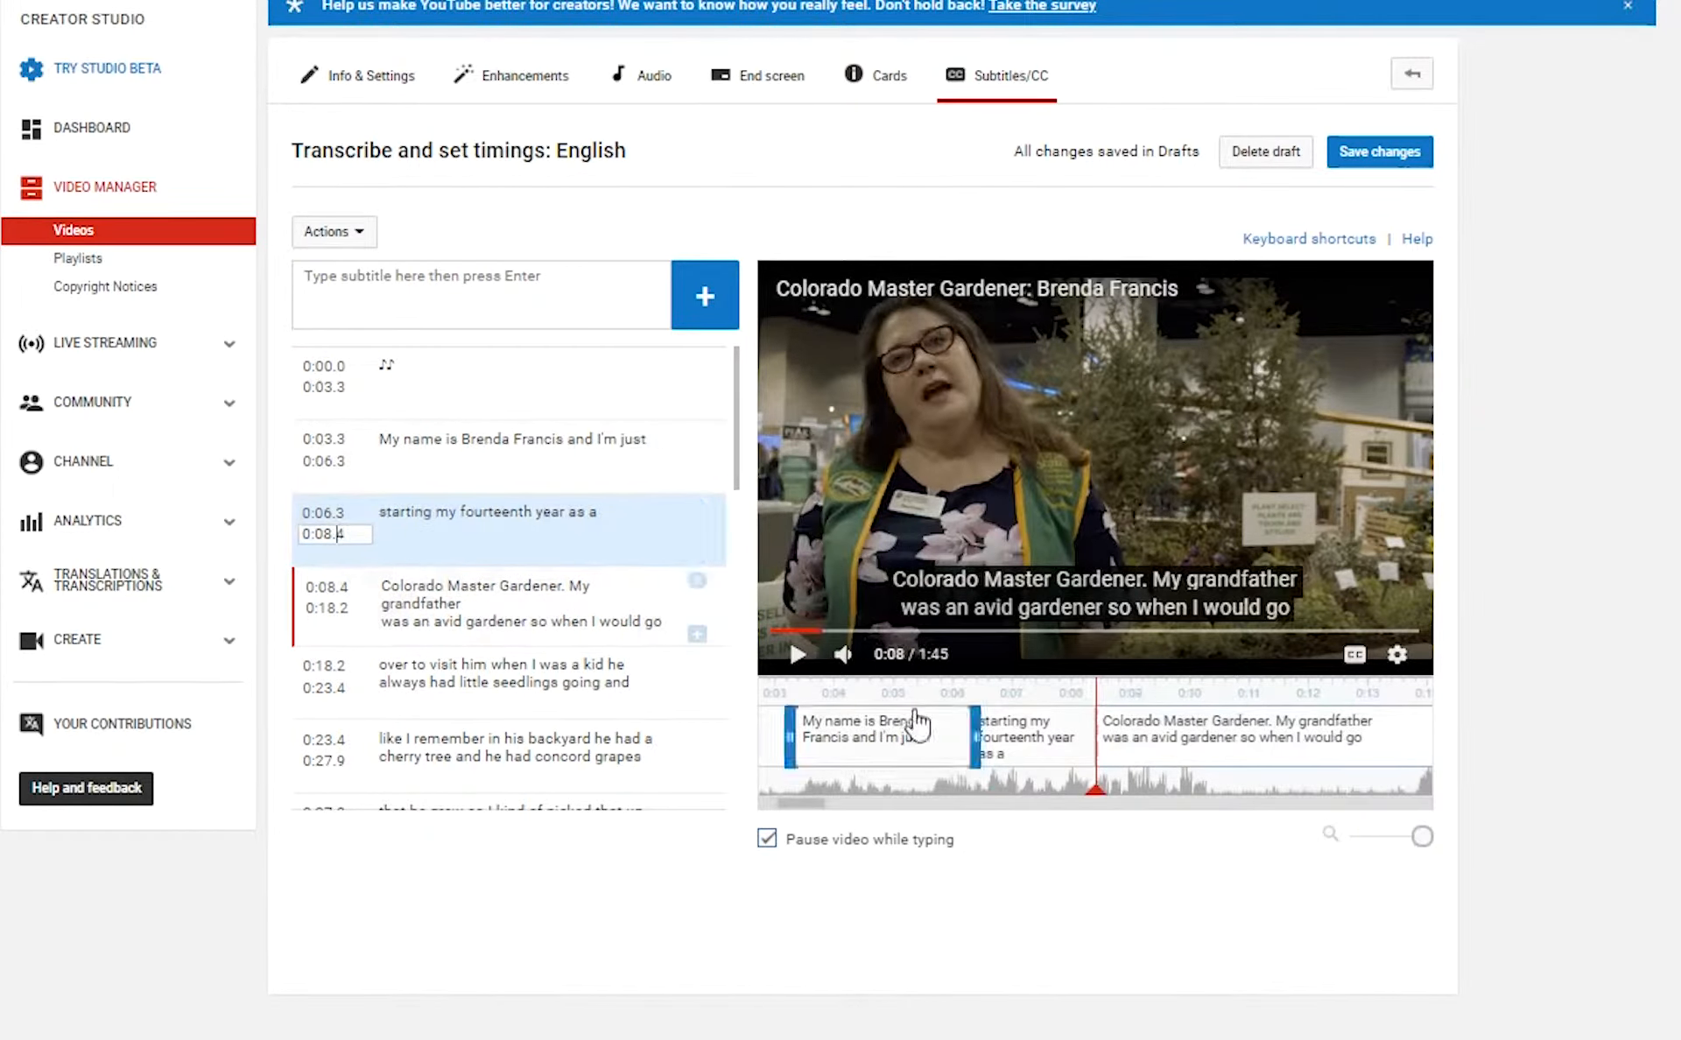
mouse_move(972, 734)
mouse_down()
mouse_move(995, 733)
mouse_move(972, 734)
mouse_up()
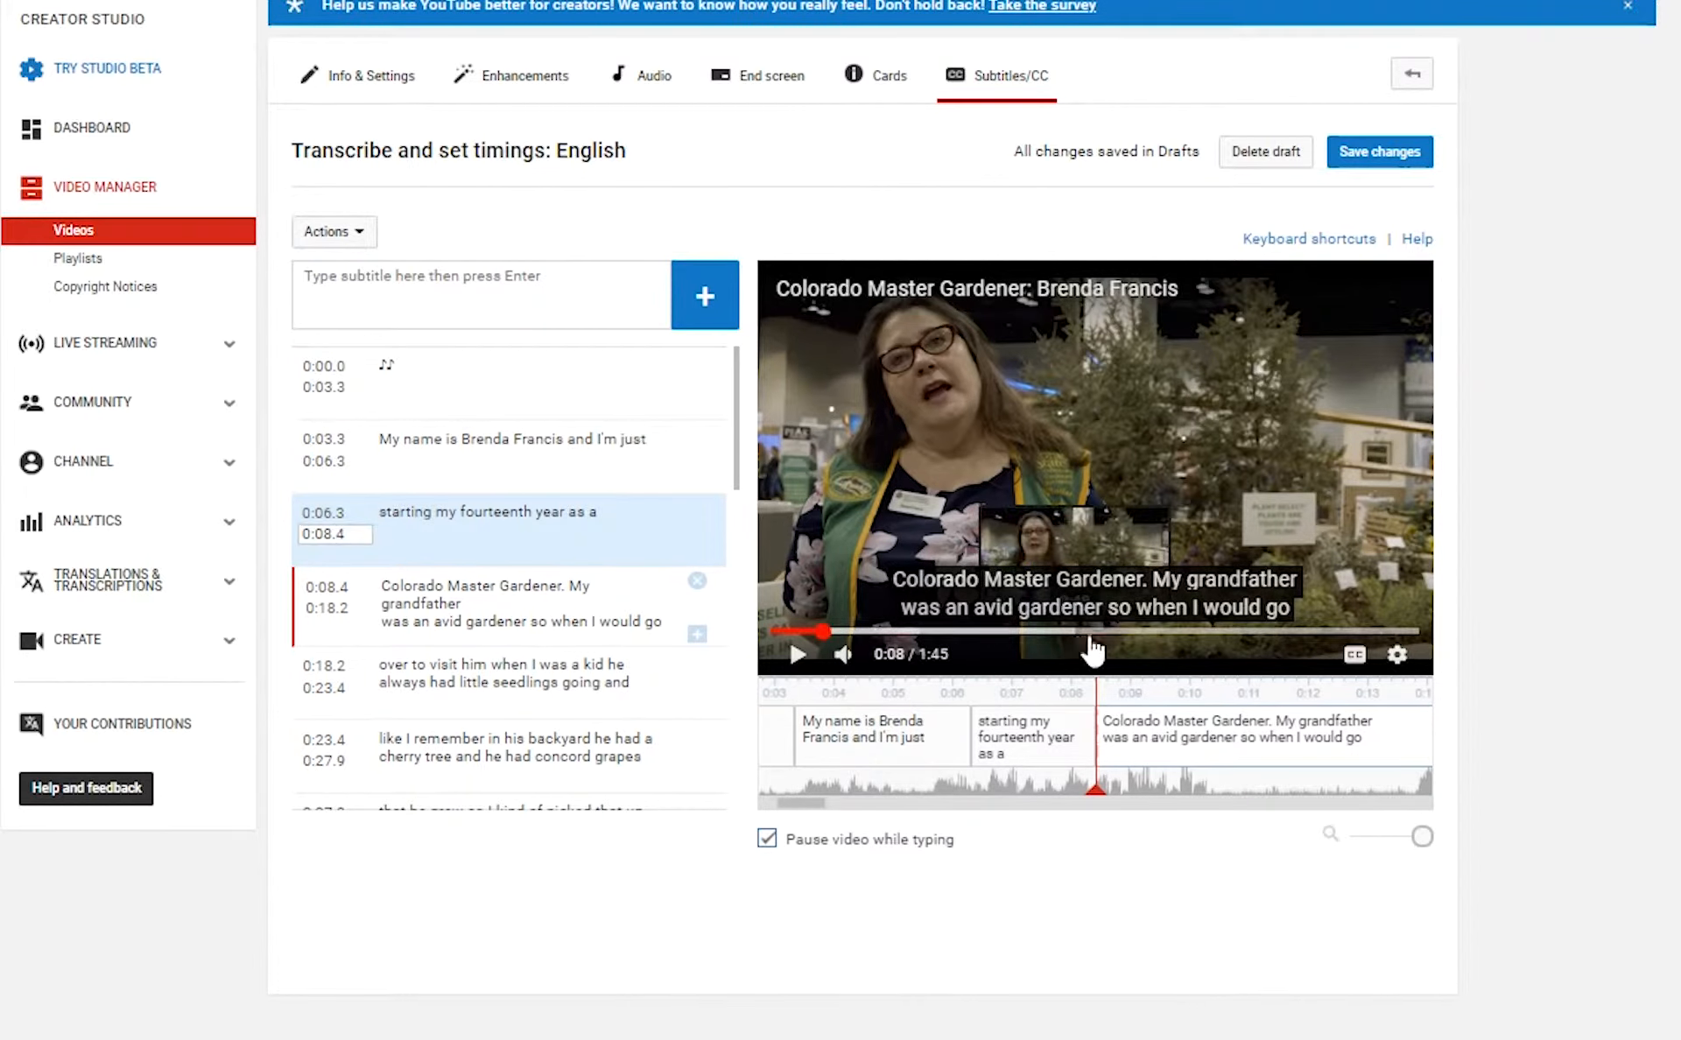
mouse_move(1007, 759)
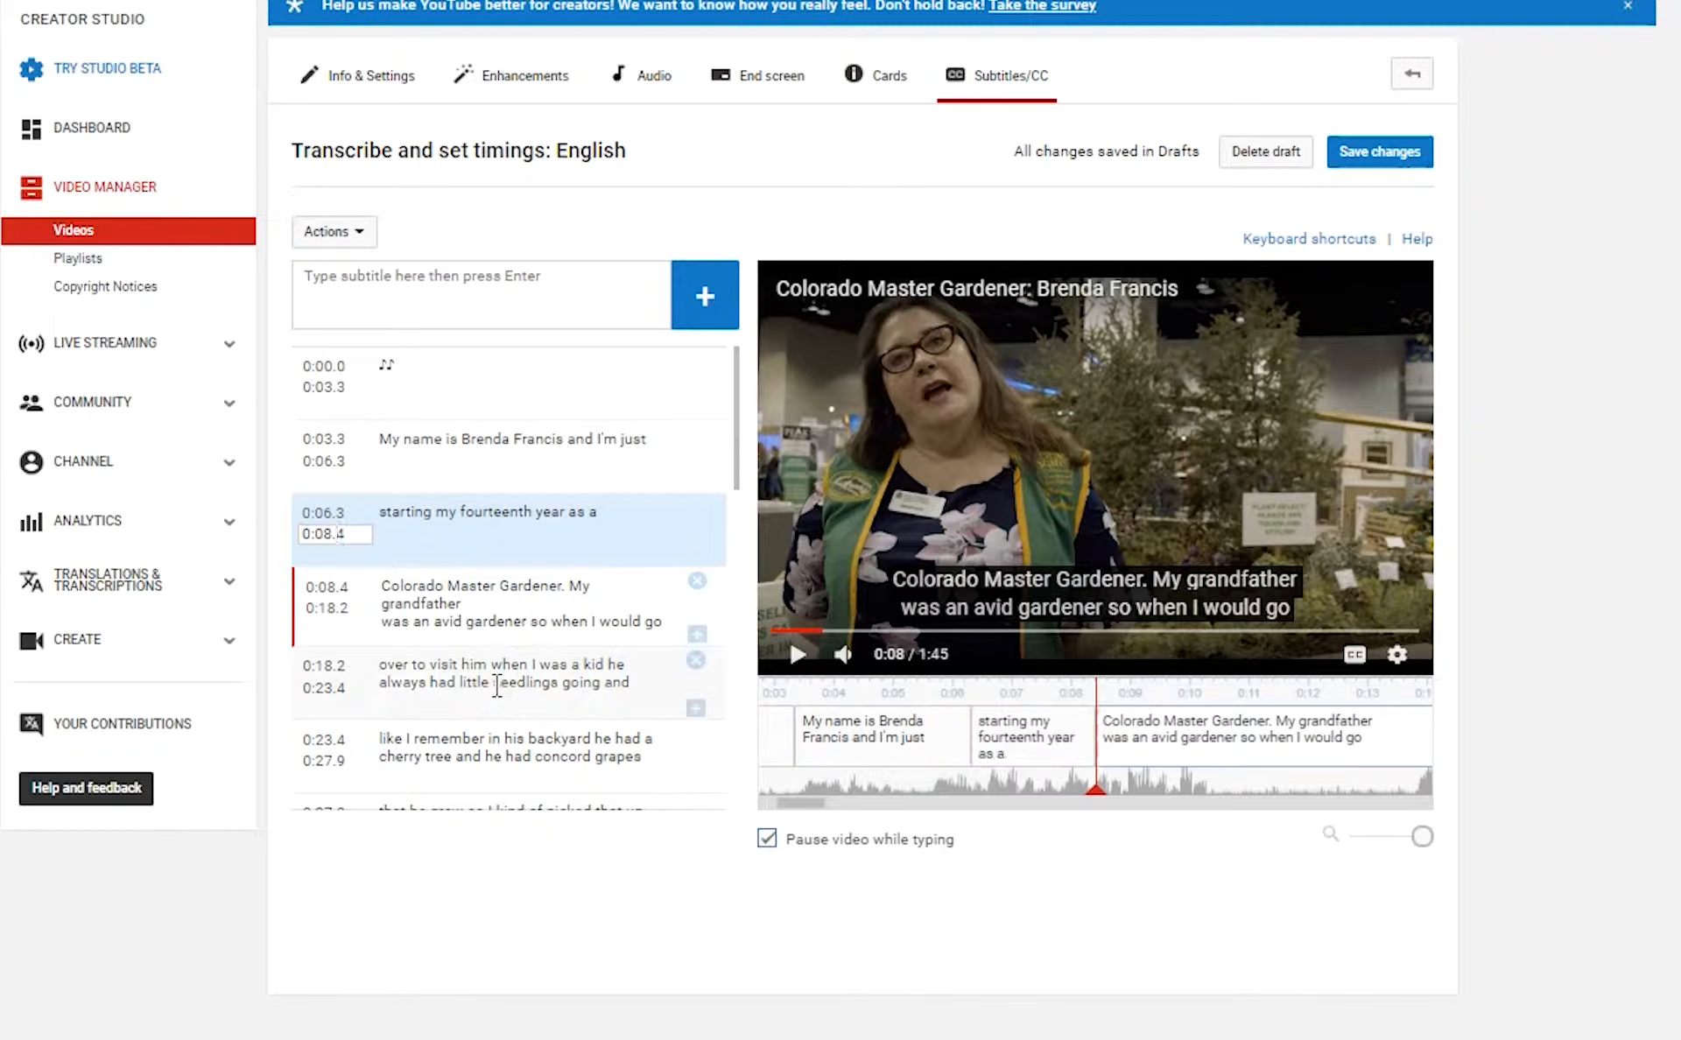
Split the caption after 'Colorado Master Gardener.' and replay from 0:06 to check the break.
click(796, 656)
click(795, 657)
click(569, 588)
key(Return)
click(893, 779)
click(791, 654)
click(795, 655)
Move the grandfather caption to 0:13.9 and add a ♪♪ caption spanning 0:10.3–0:13.7.
drag(878, 802, 863, 803)
drag(827, 738, 1040, 737)
click(881, 791)
click(697, 629)
click(570, 686)
text(!)
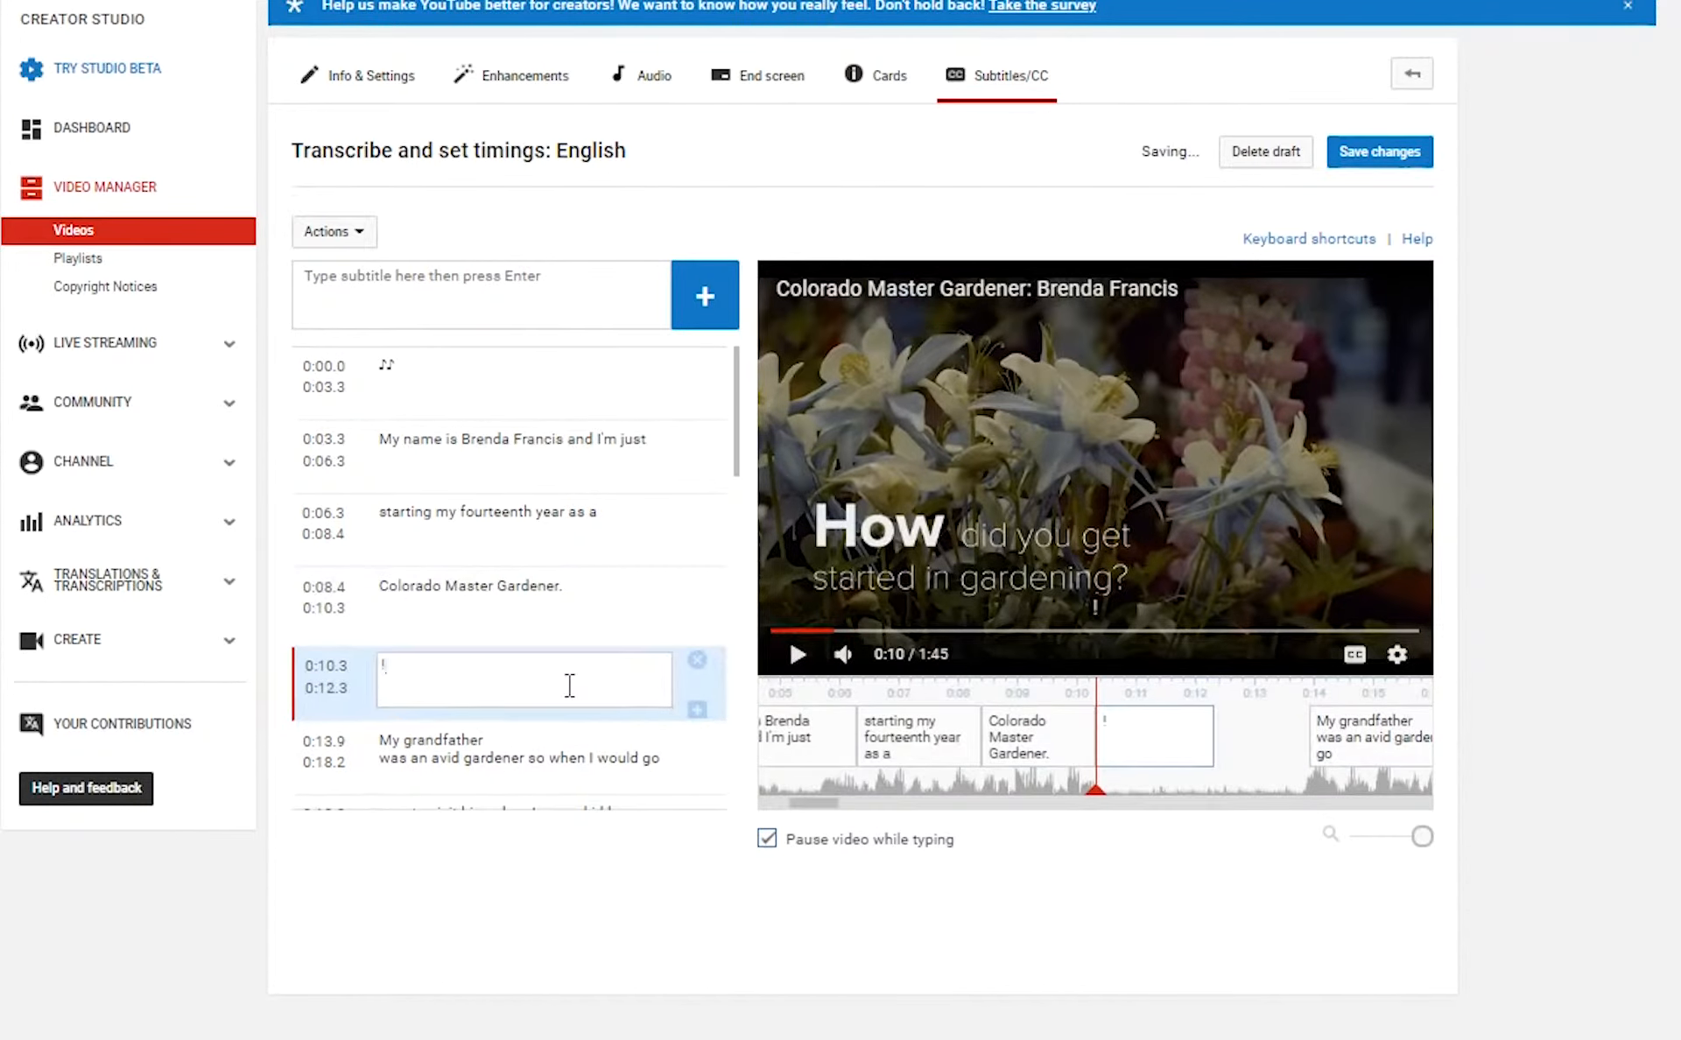
text(♪♪)
drag(1214, 737, 1295, 737)
click(421, 741)
Split the grandfather caption after 'avid gardener,' and add 'over to visit him' to the next line.
click(517, 758)
key(Return)
click(525, 685)
text(r,)
click(420, 746)
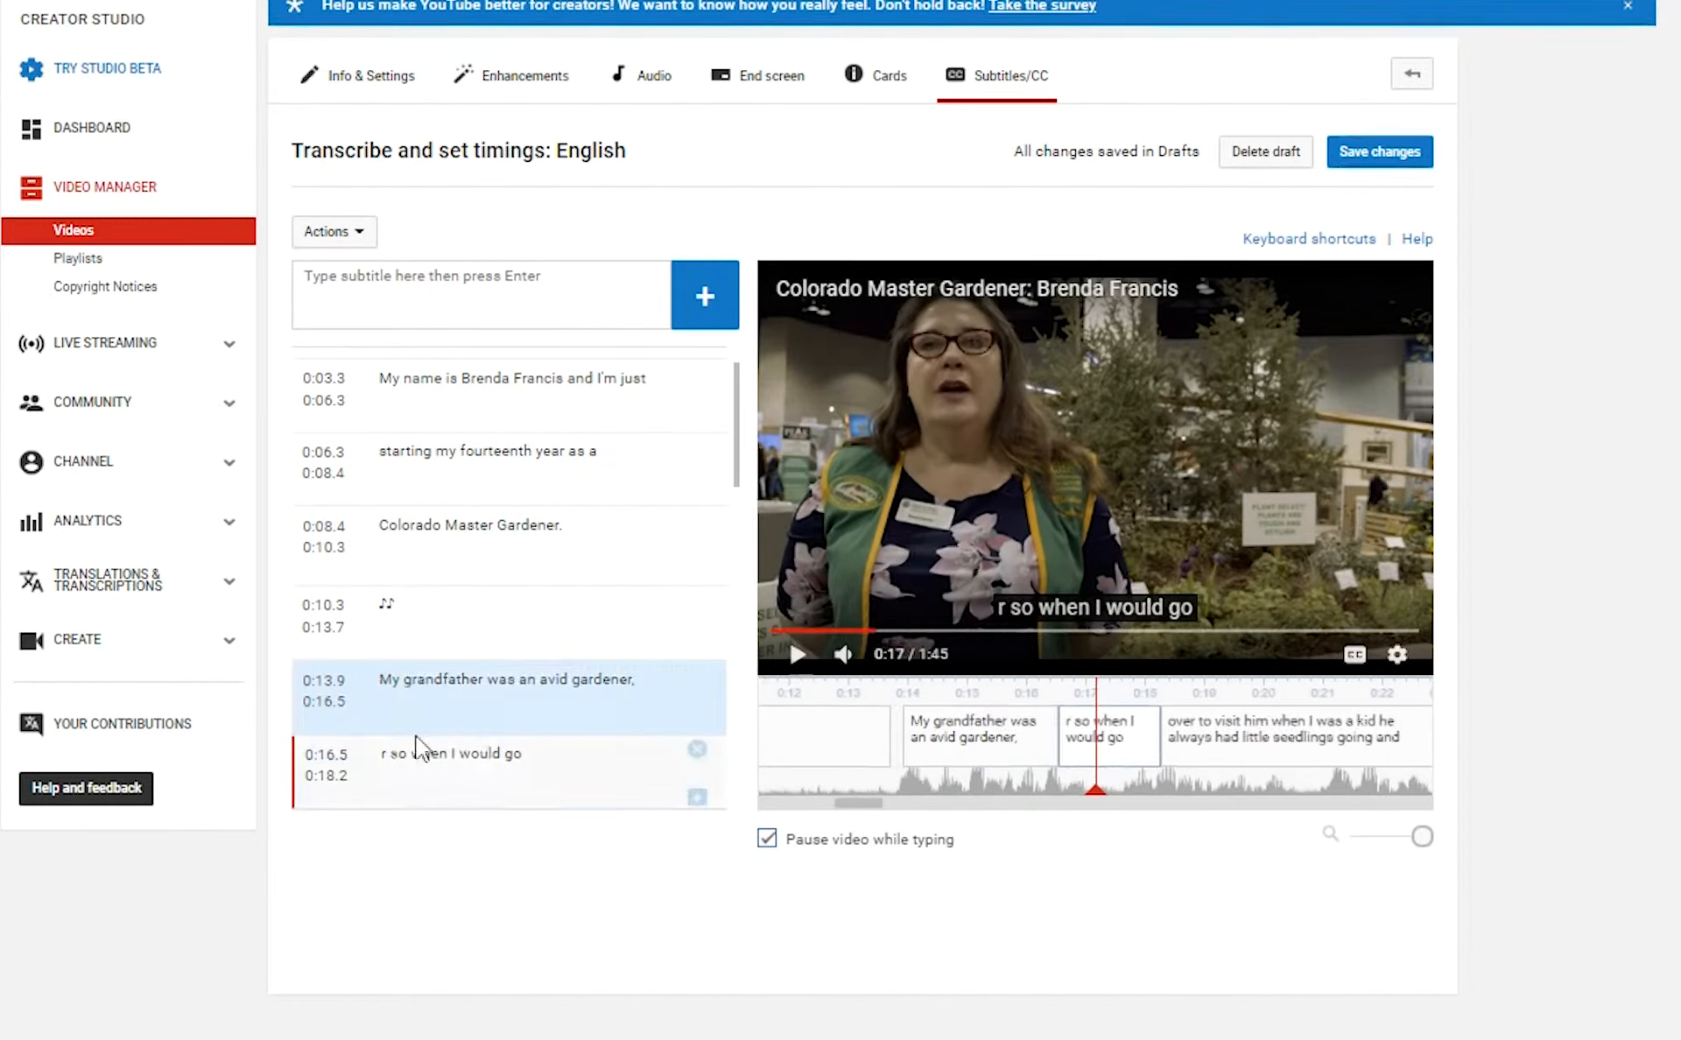
click(569, 681)
text(over to visit him)
click(798, 657)
Add commas to the following captions, including the cherry tree line.
click(525, 754)
text(,)
click(799, 657)
click(495, 778)
click(436, 754)
click(436, 755)
text(,)
click(696, 802)
Add 'that he grew,' to the concord grapes caption, lengthen it, and cut text from the next caption.
click(798, 657)
text(that he grew,)
drag(1021, 737, 1051, 737)
click(696, 800)
key(ctrl+x)
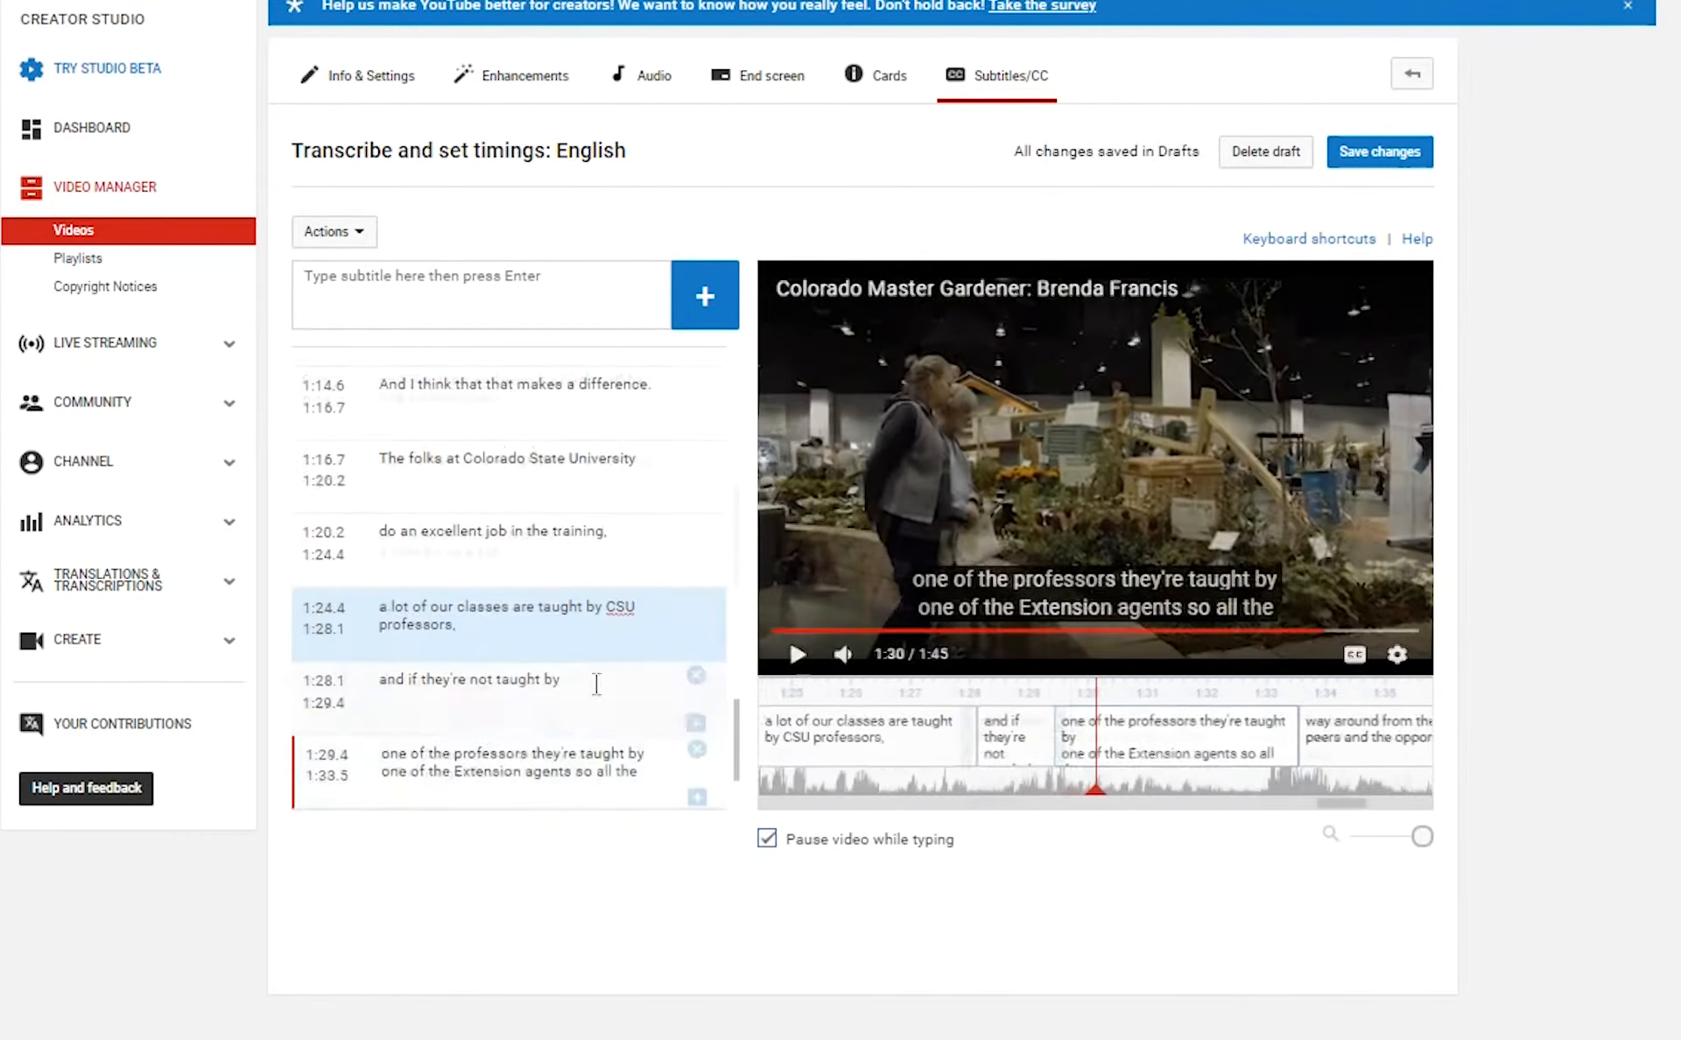
click(798, 657)
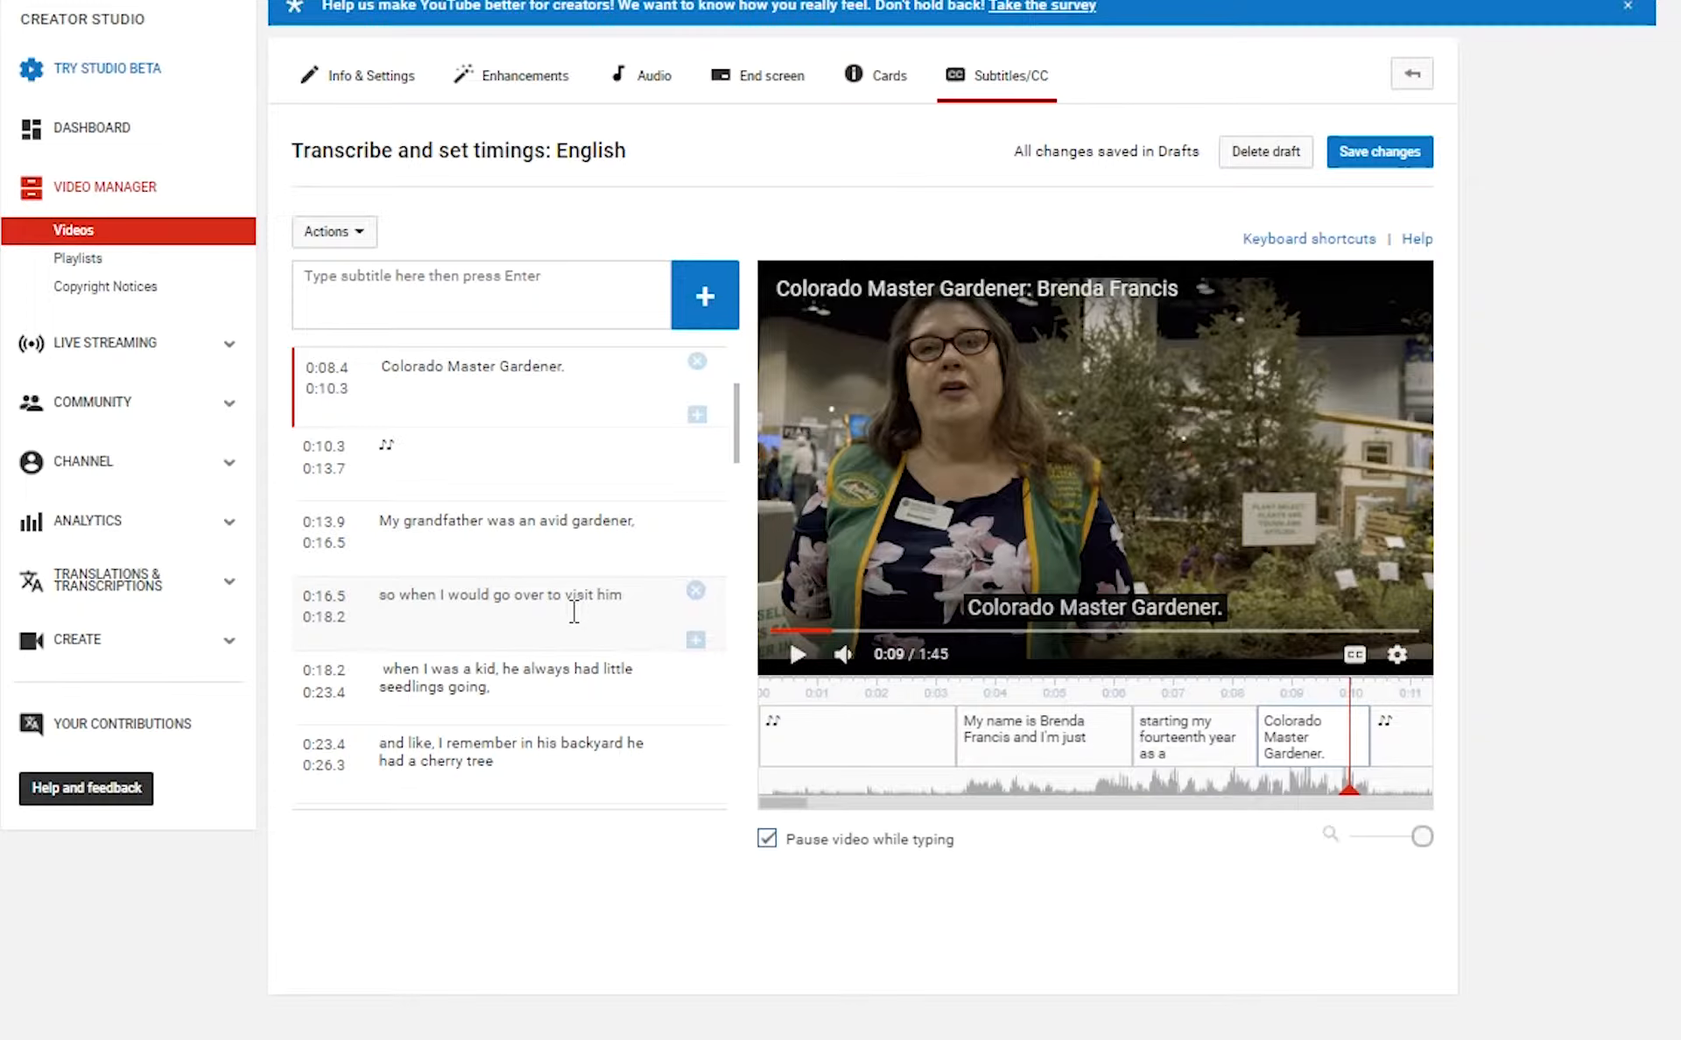
scroll(574, 611, down, 2)
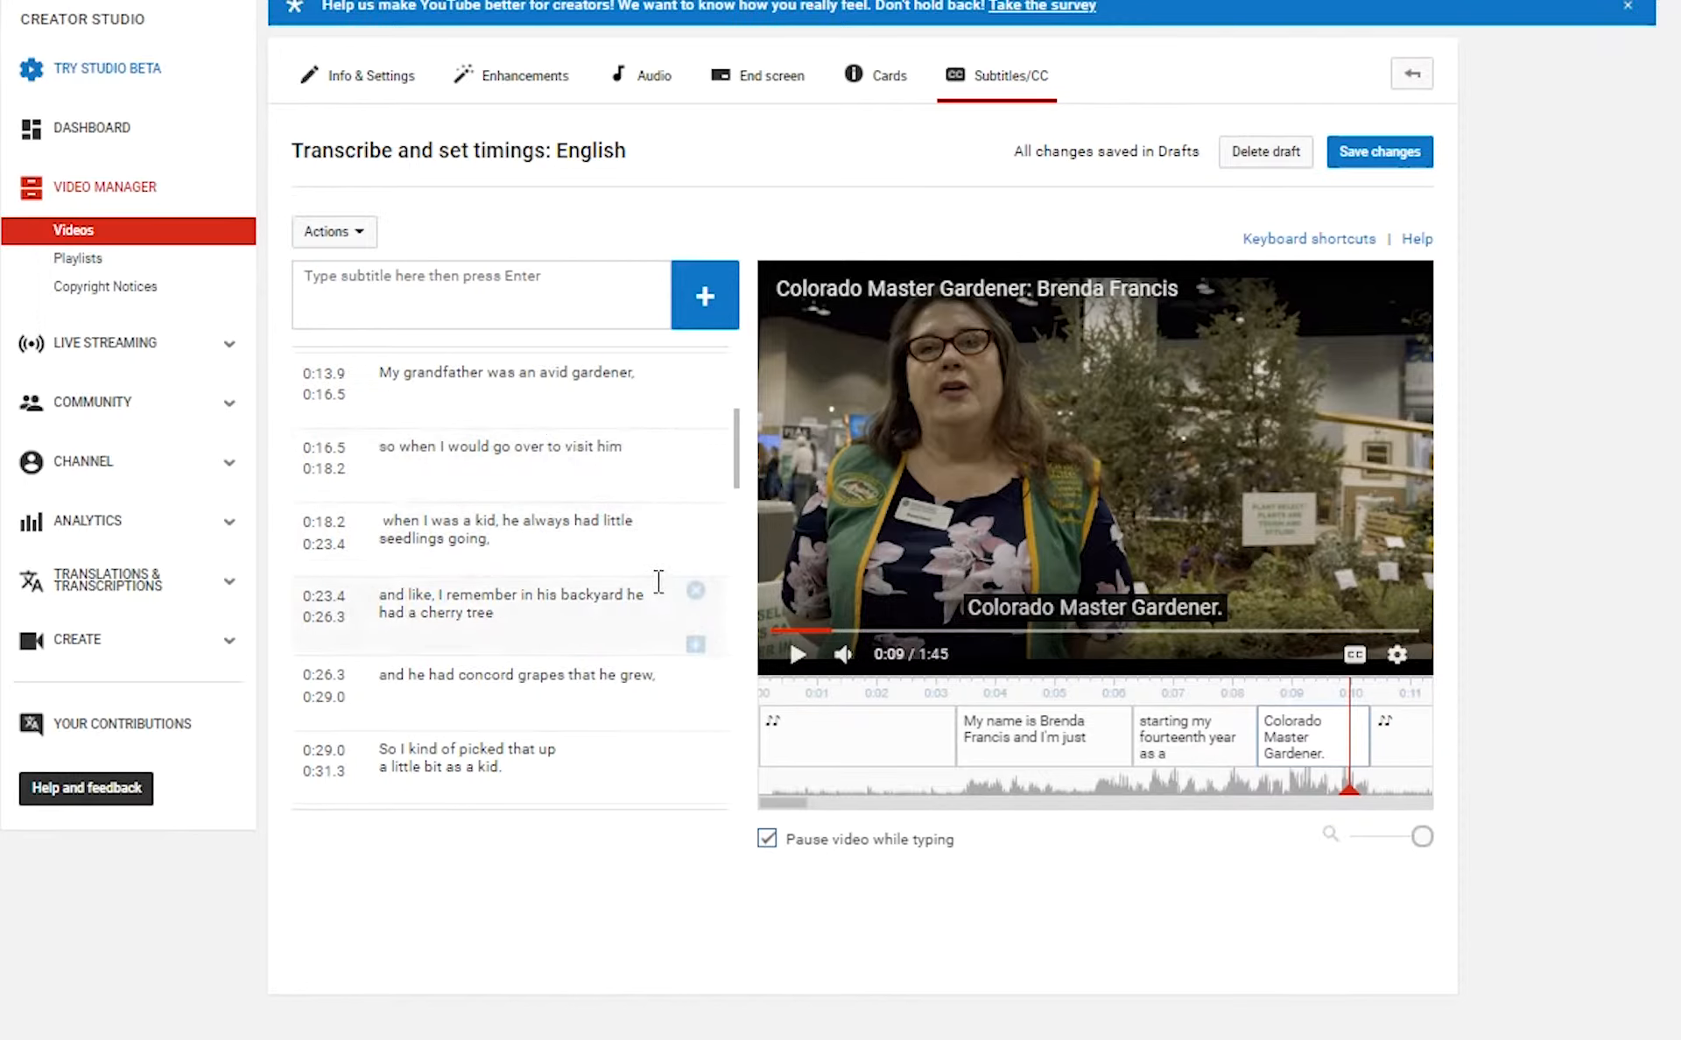
scroll(658, 581, up, 3)
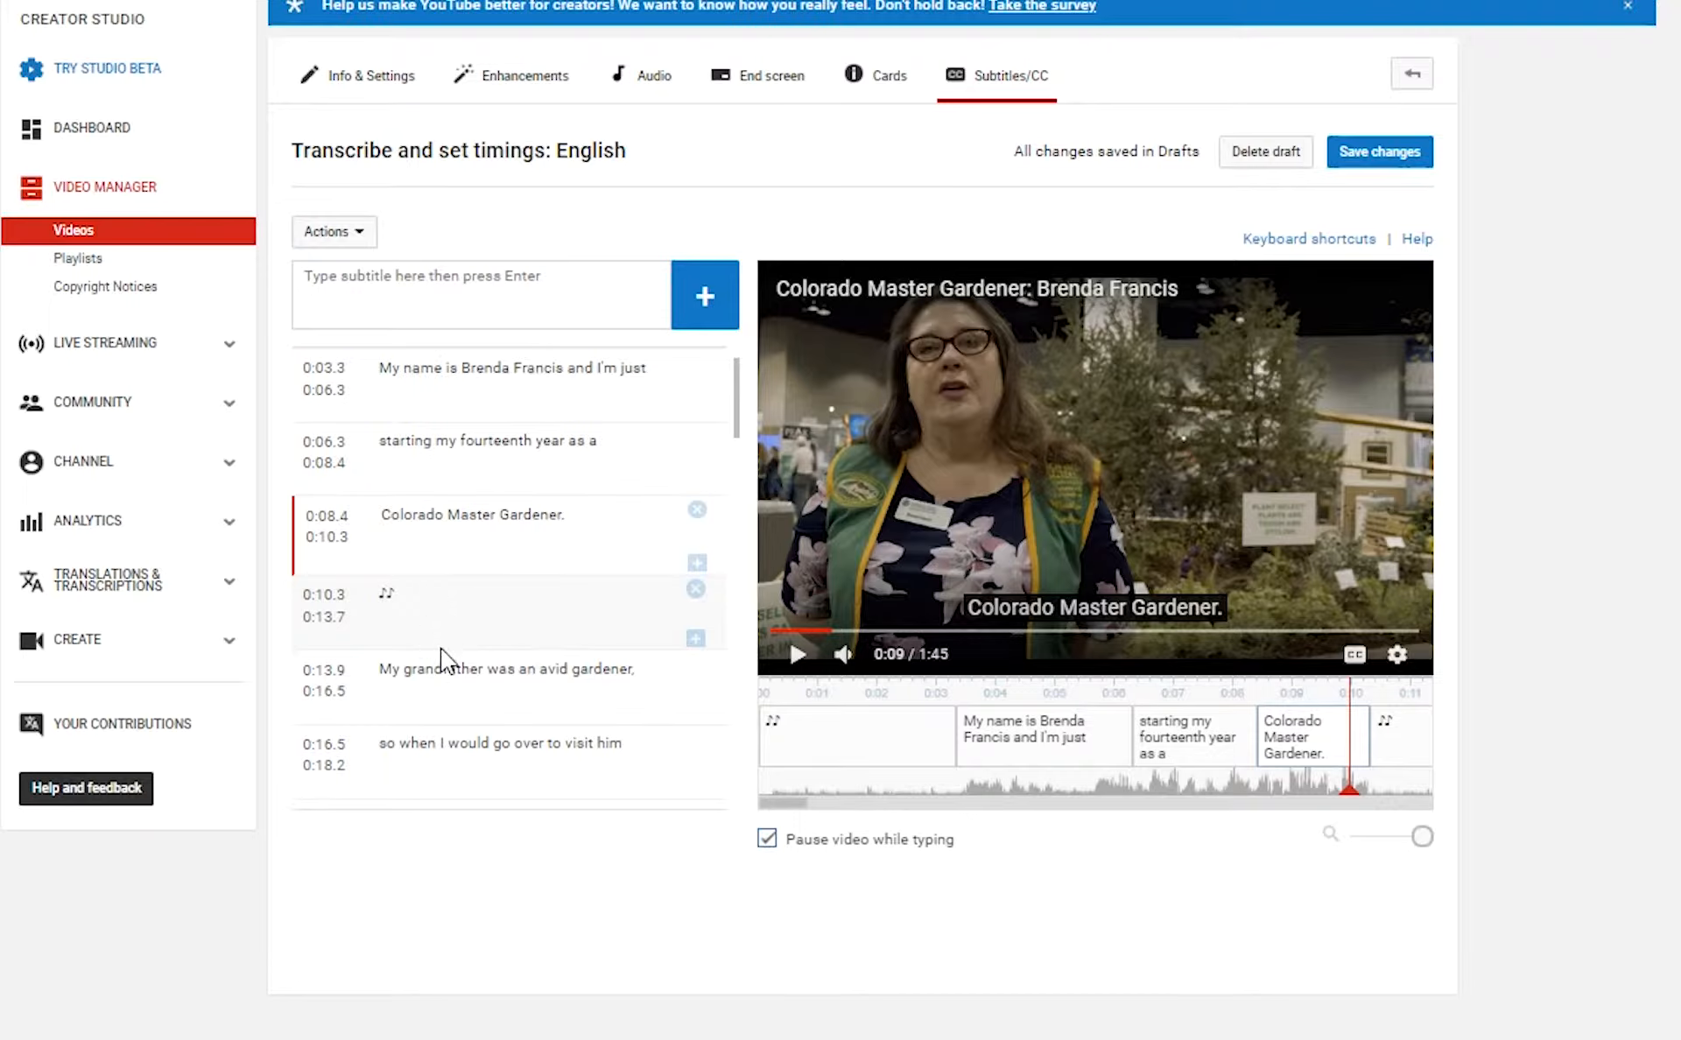
scroll(442, 658, up, 1)
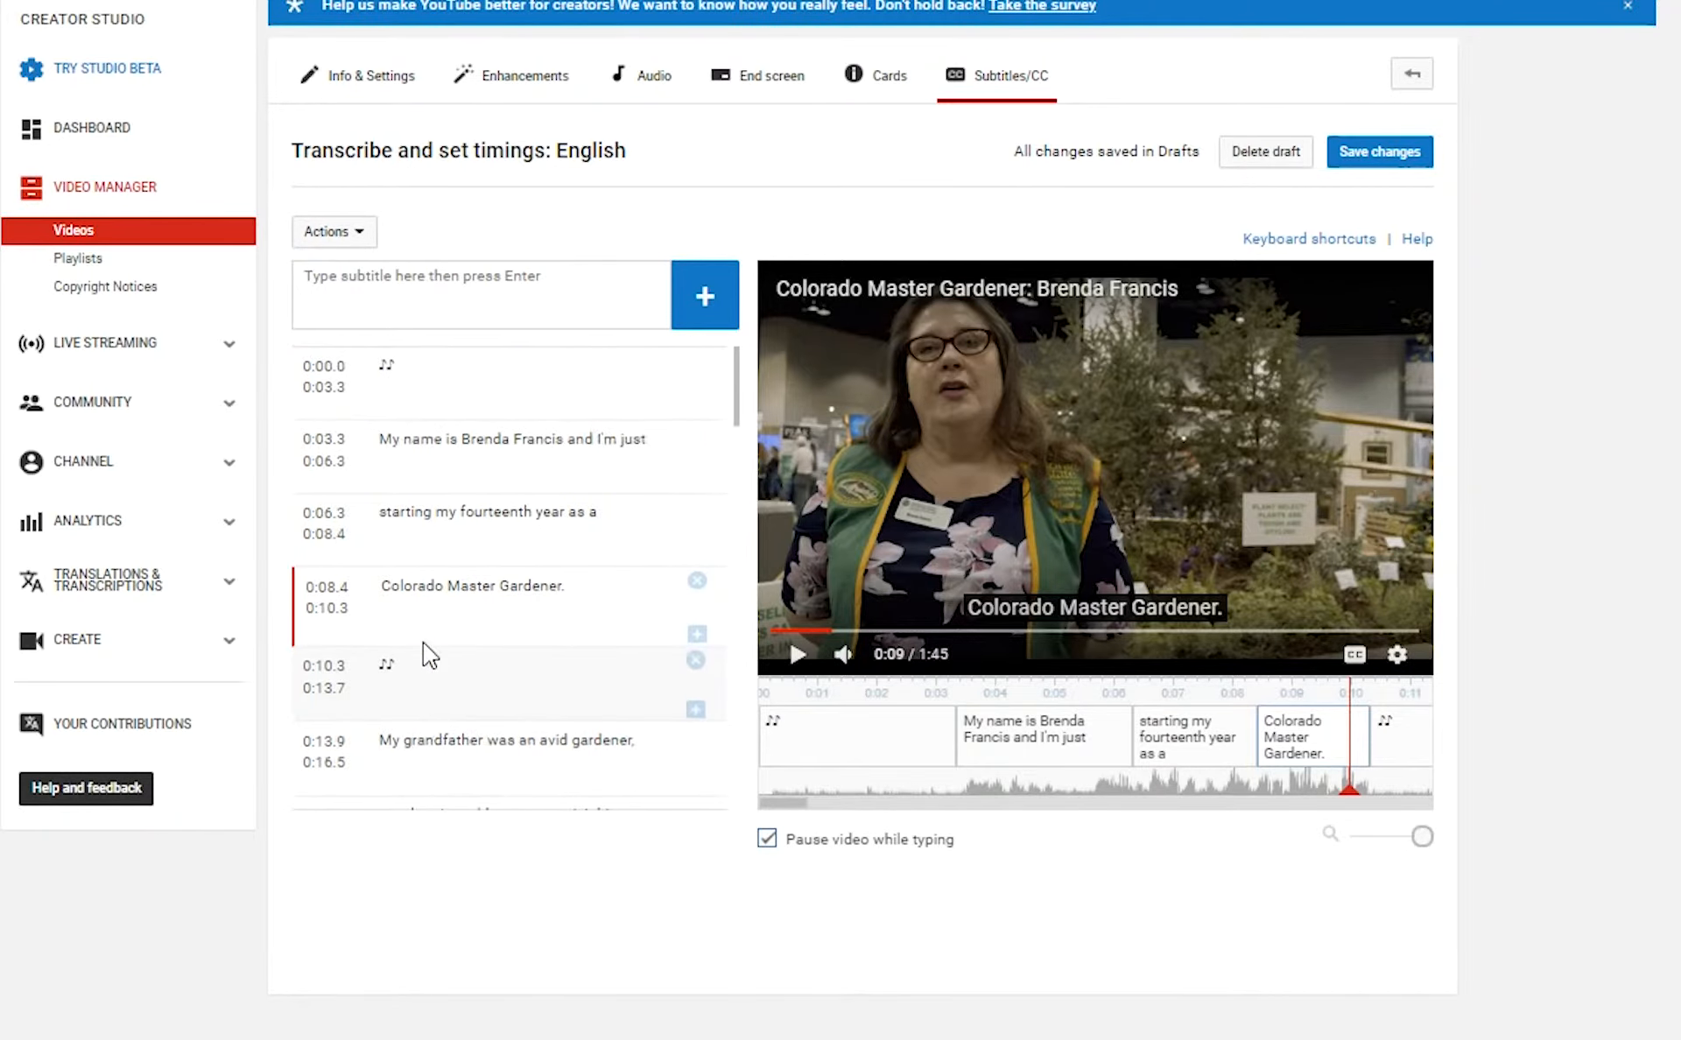
click(436, 404)
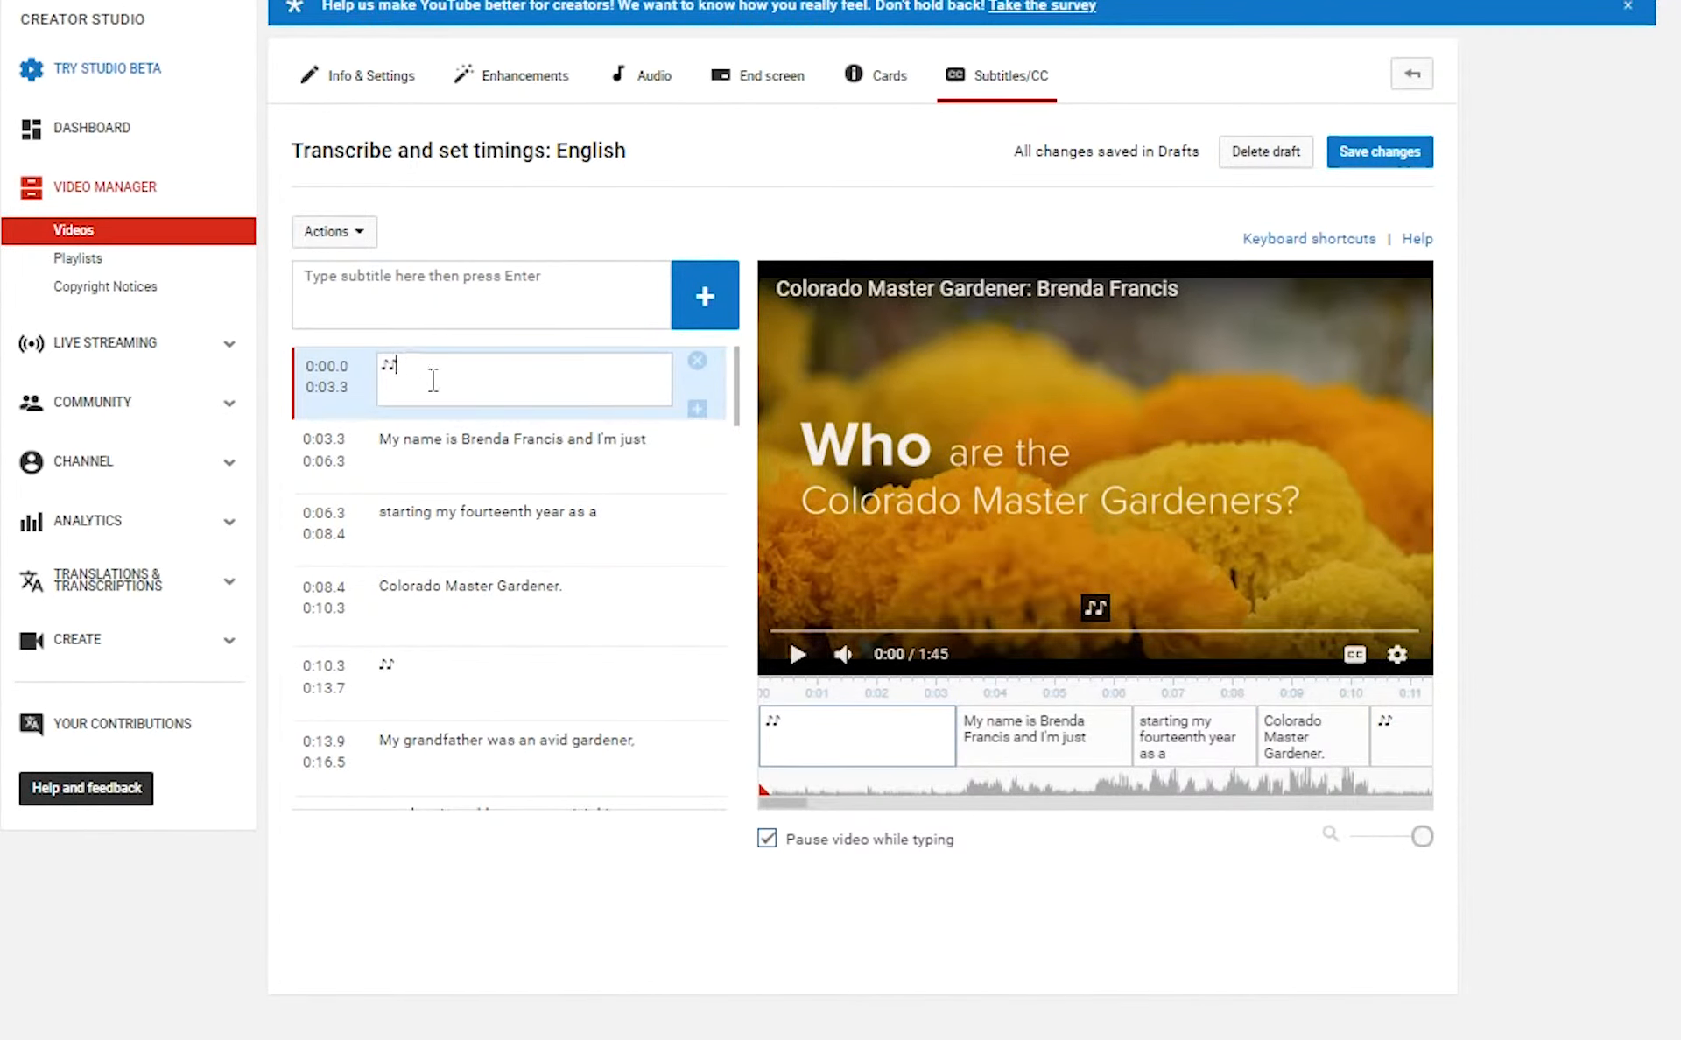
Replace the opening music note with a "Spring Feeling" credit naming its two composers, comma-separated.
key(BackSpace)
key(BackSpace)
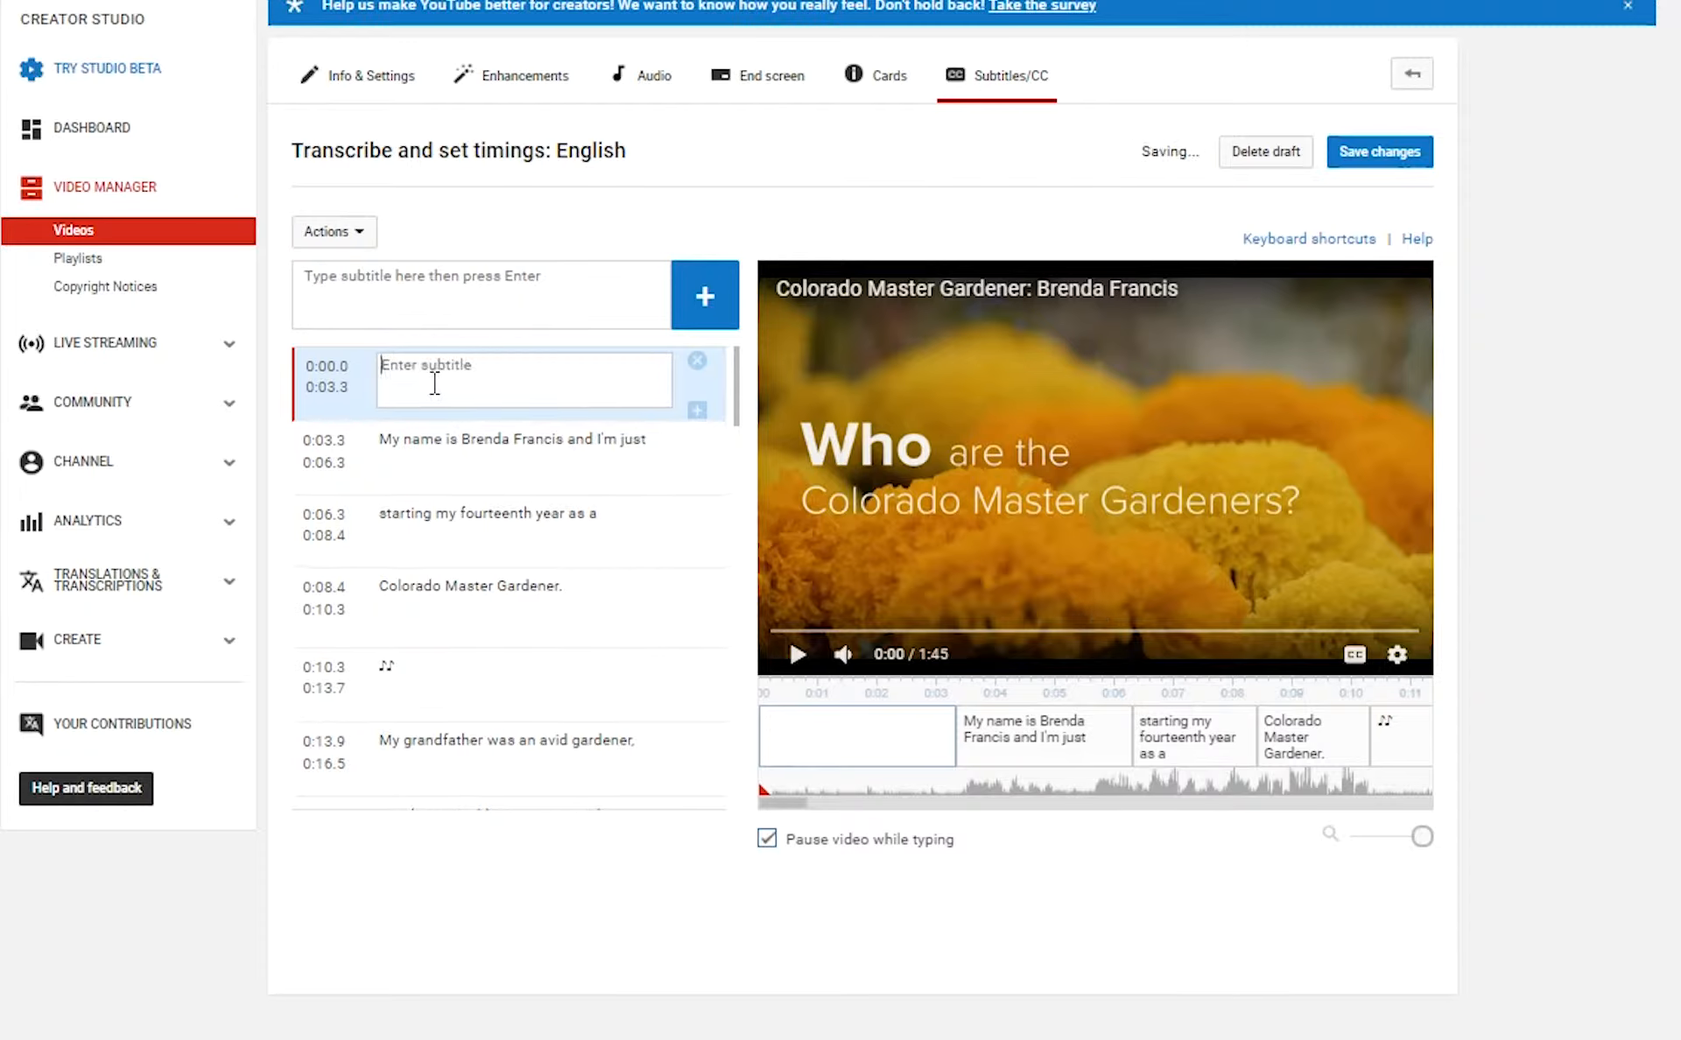
text("Spring)
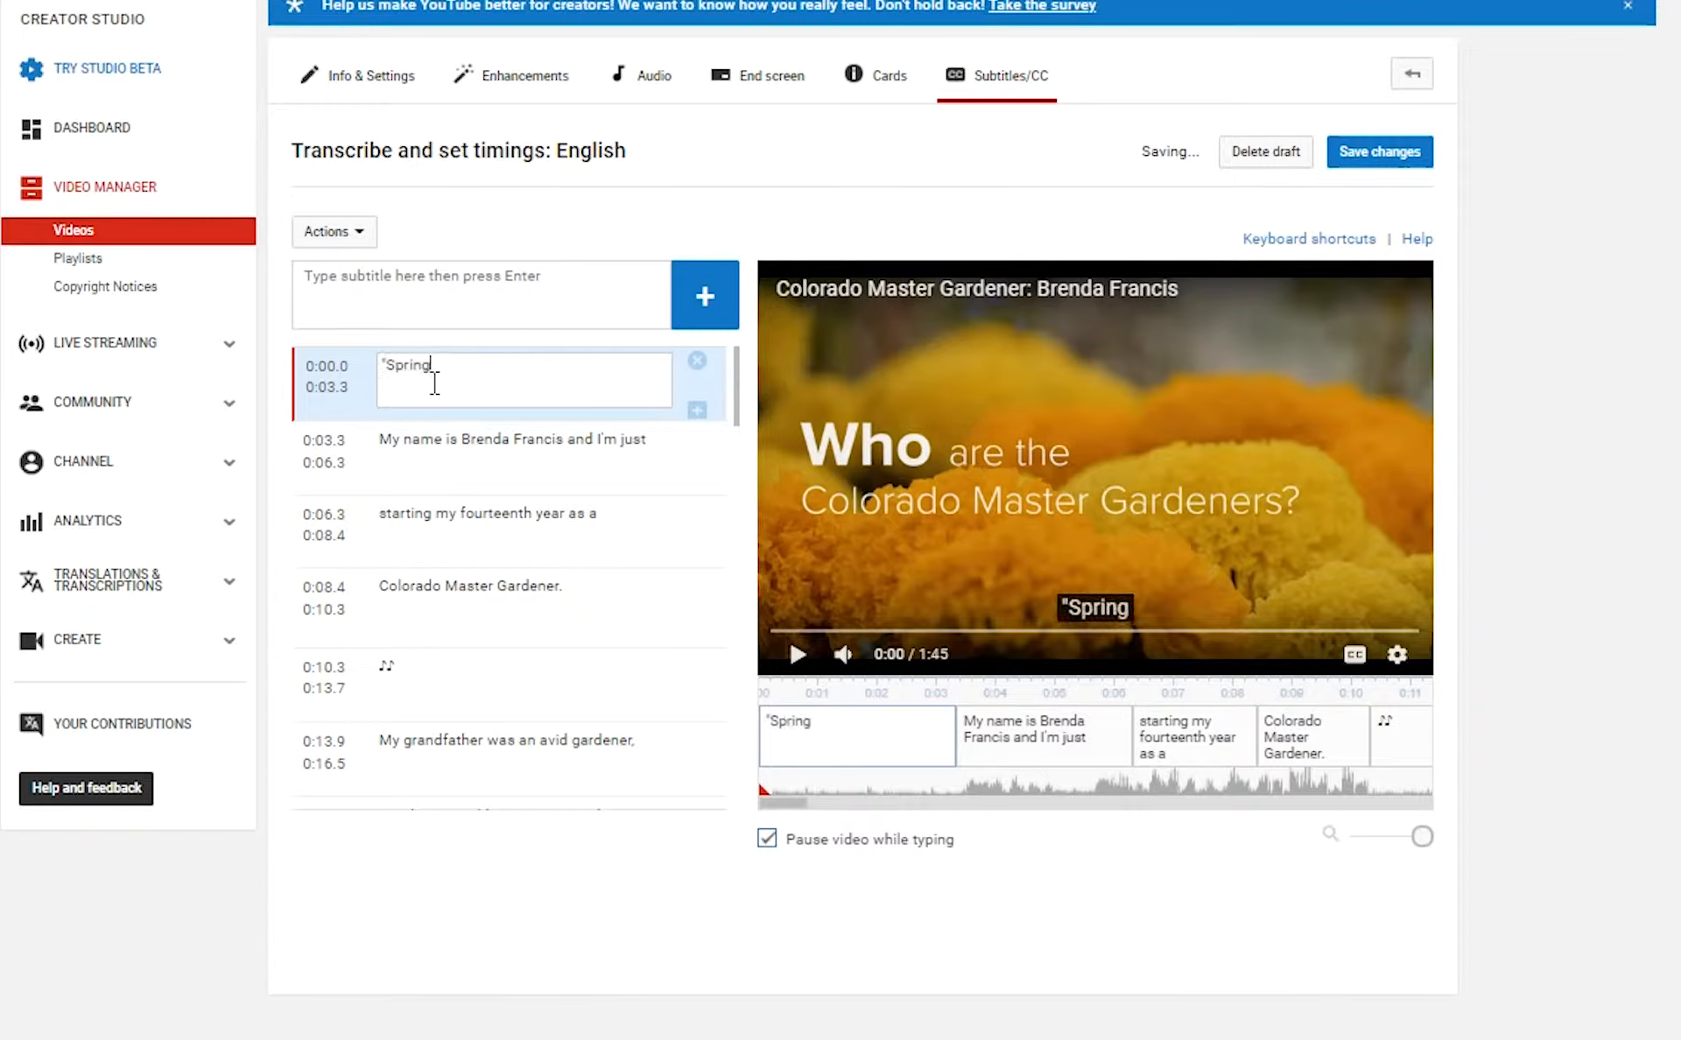
text( Feelin)
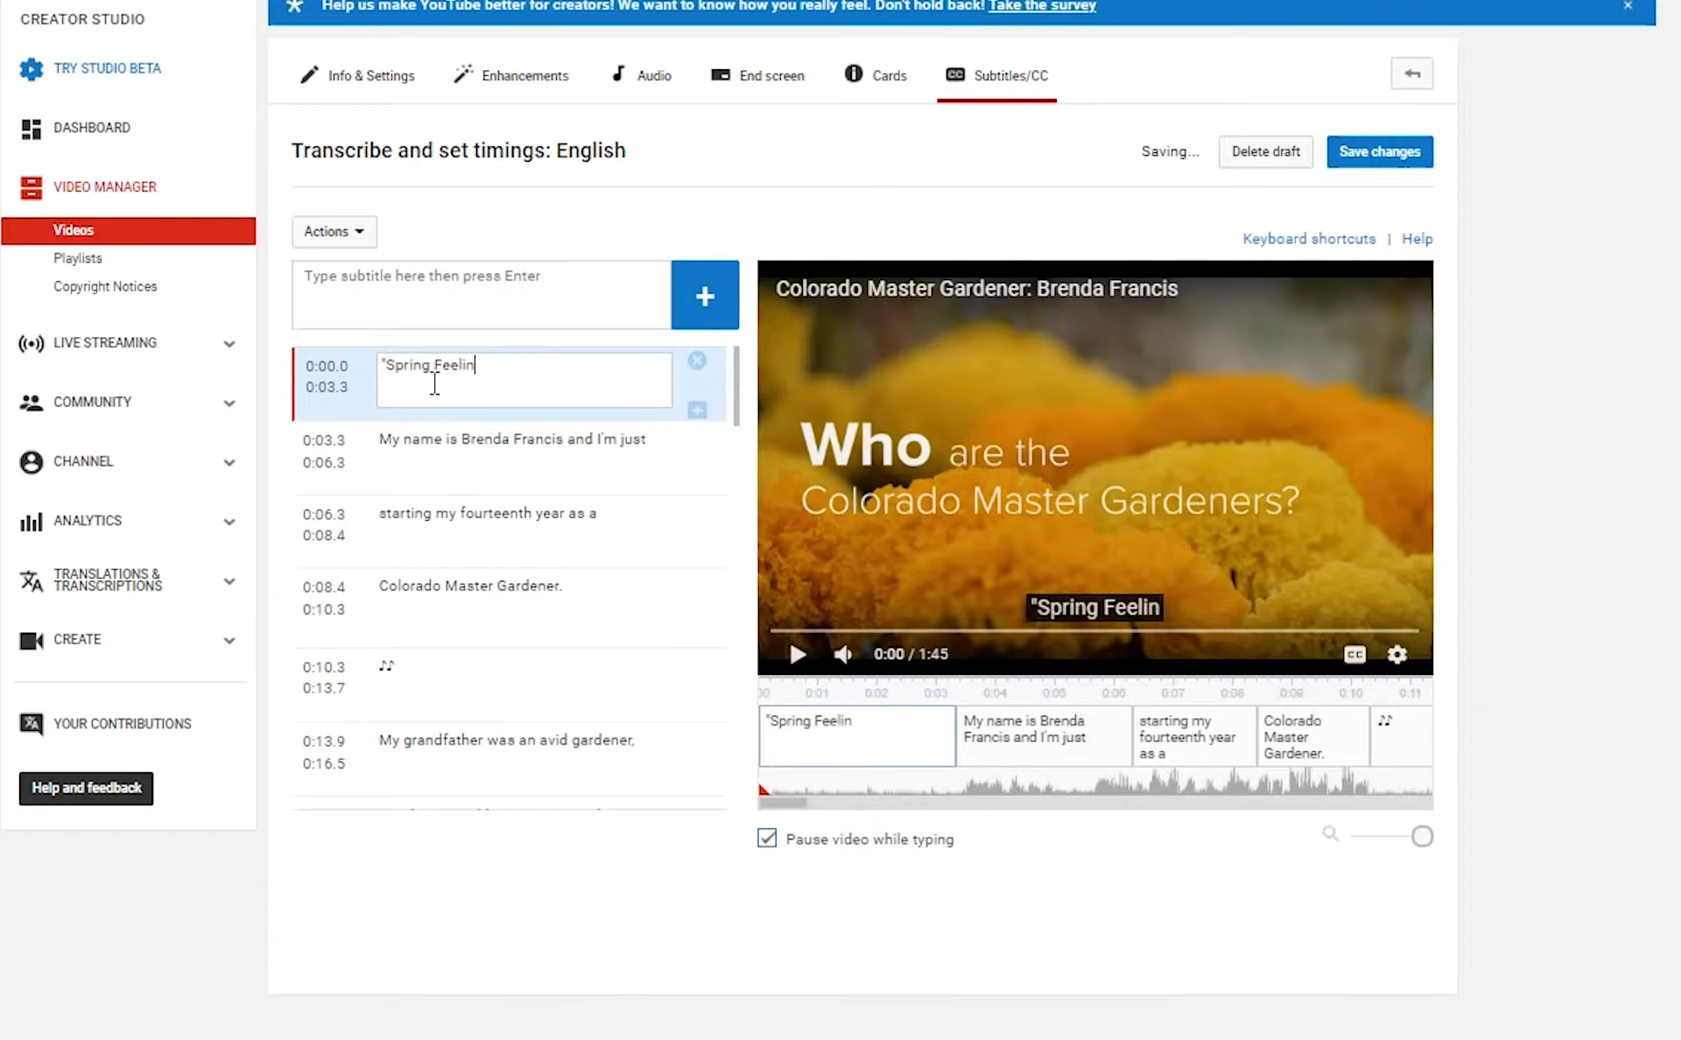
text(g" by )
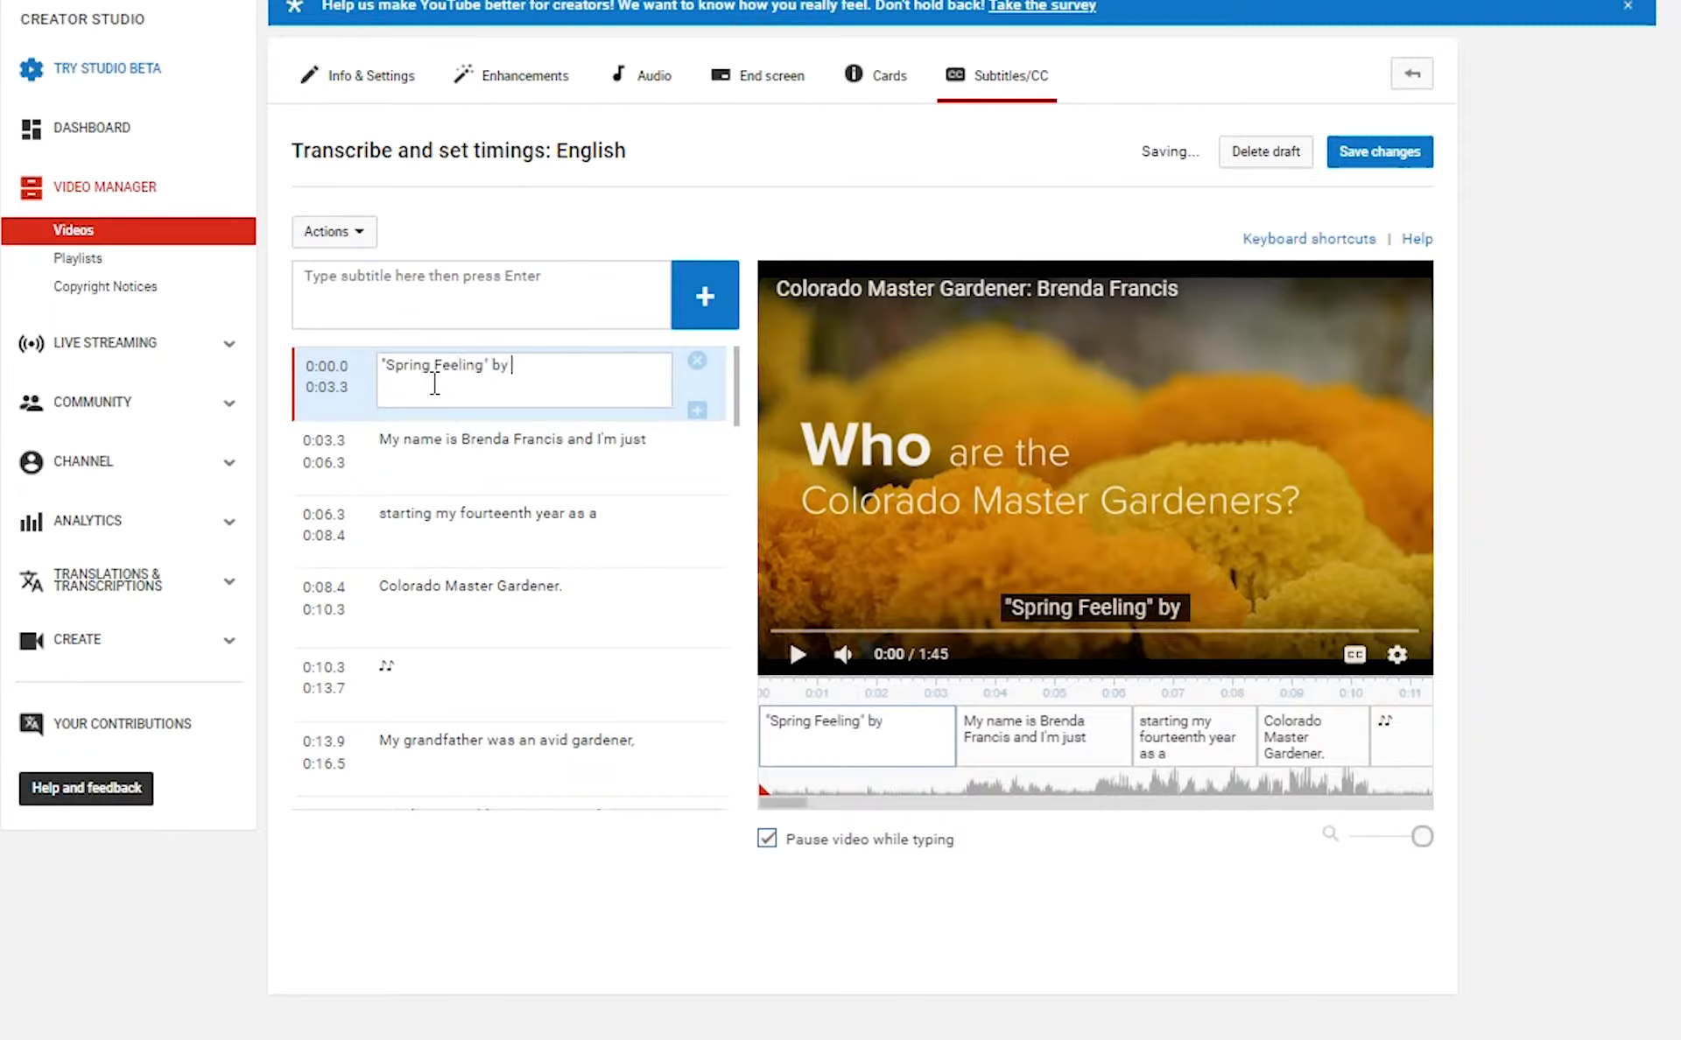
text(Bob Bradley and)
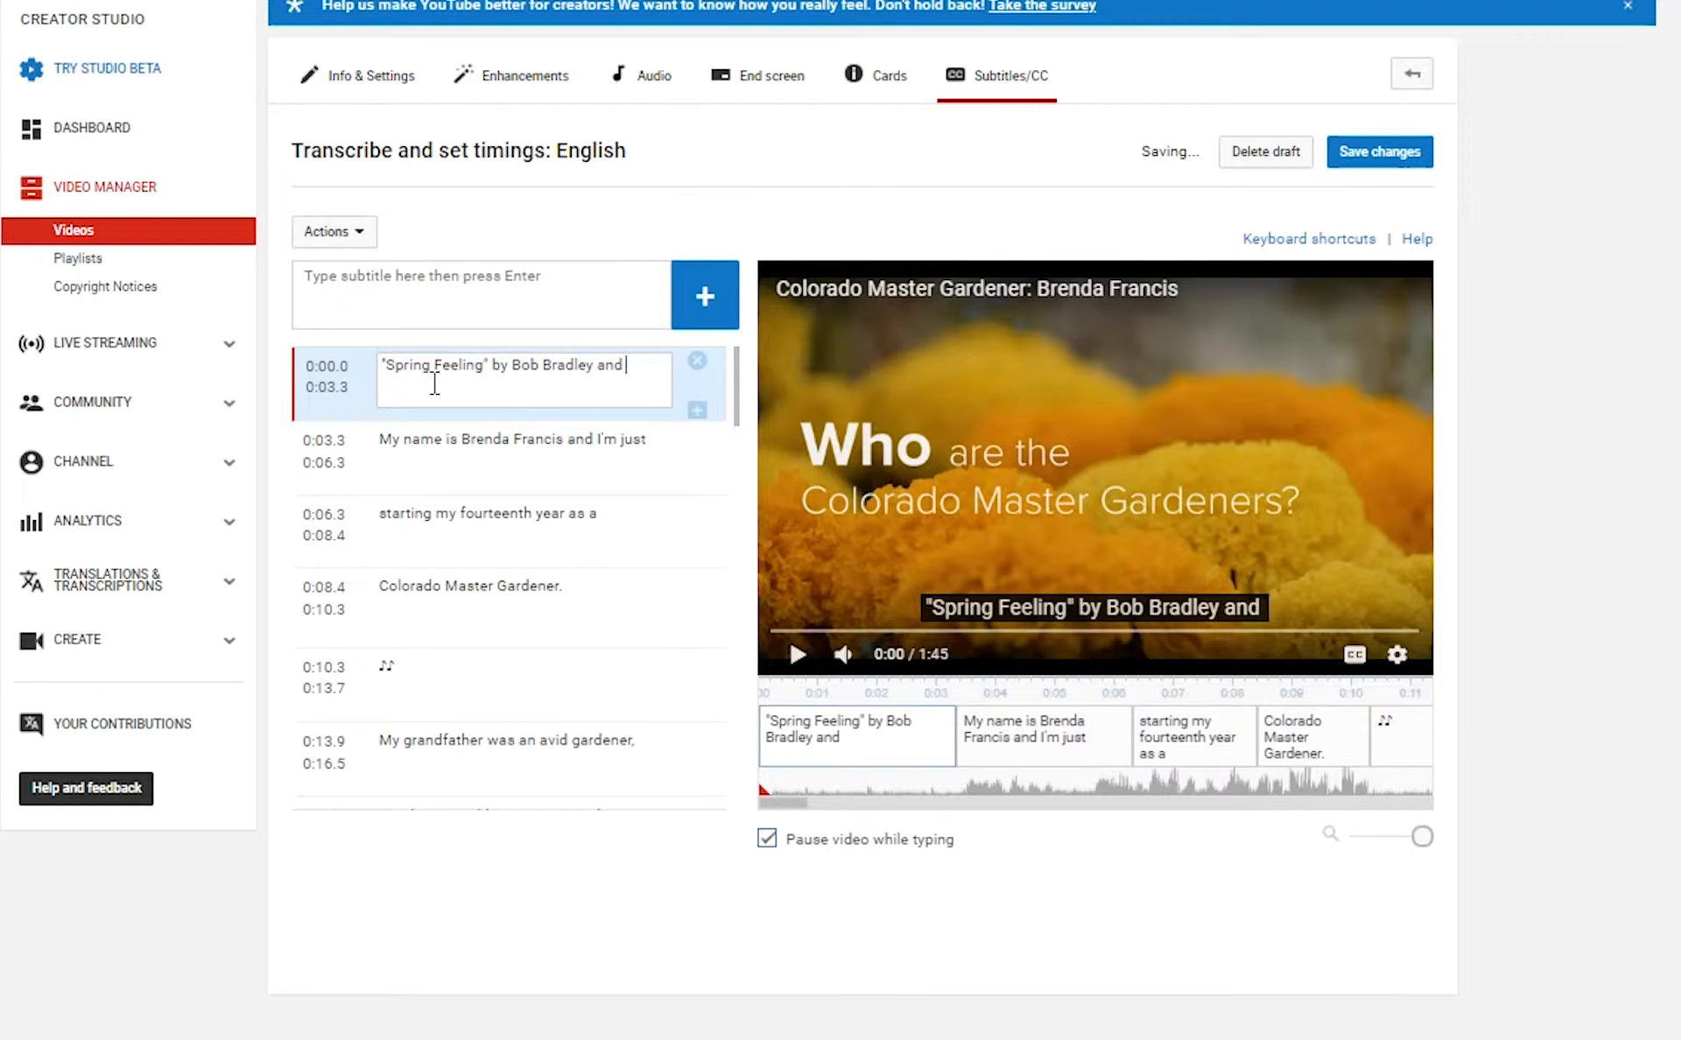
text(Math)
key(BackSpace)
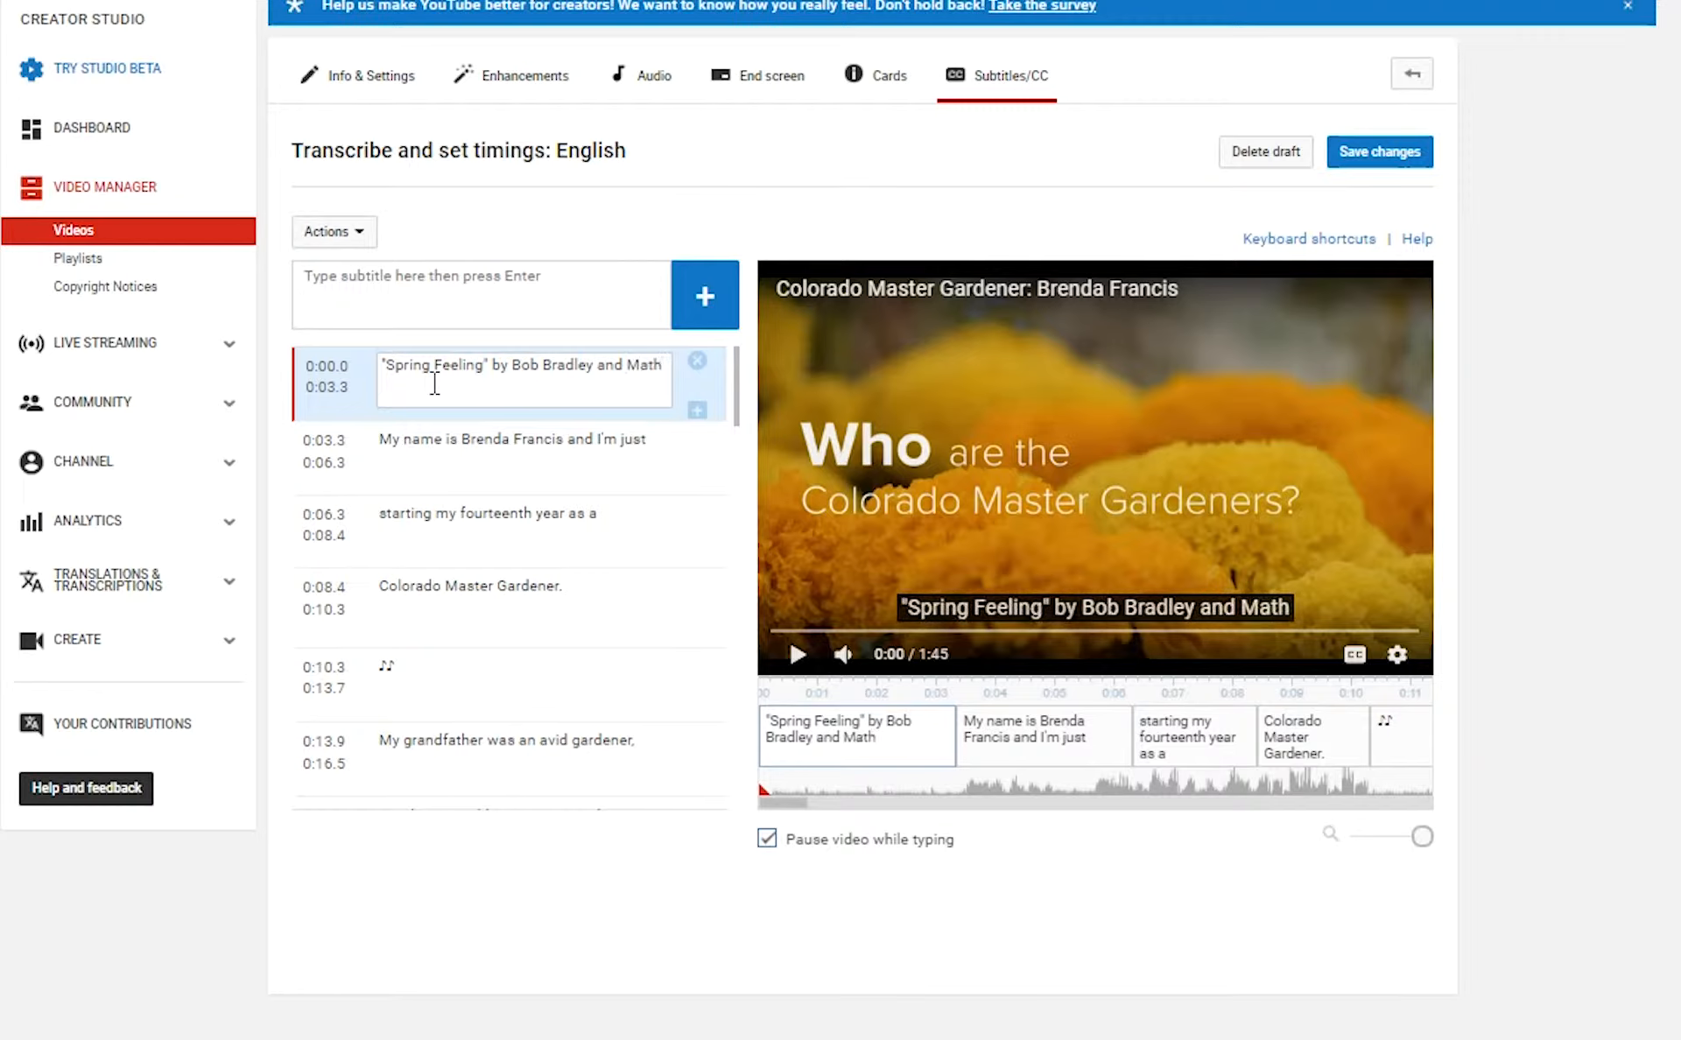
text(thew )
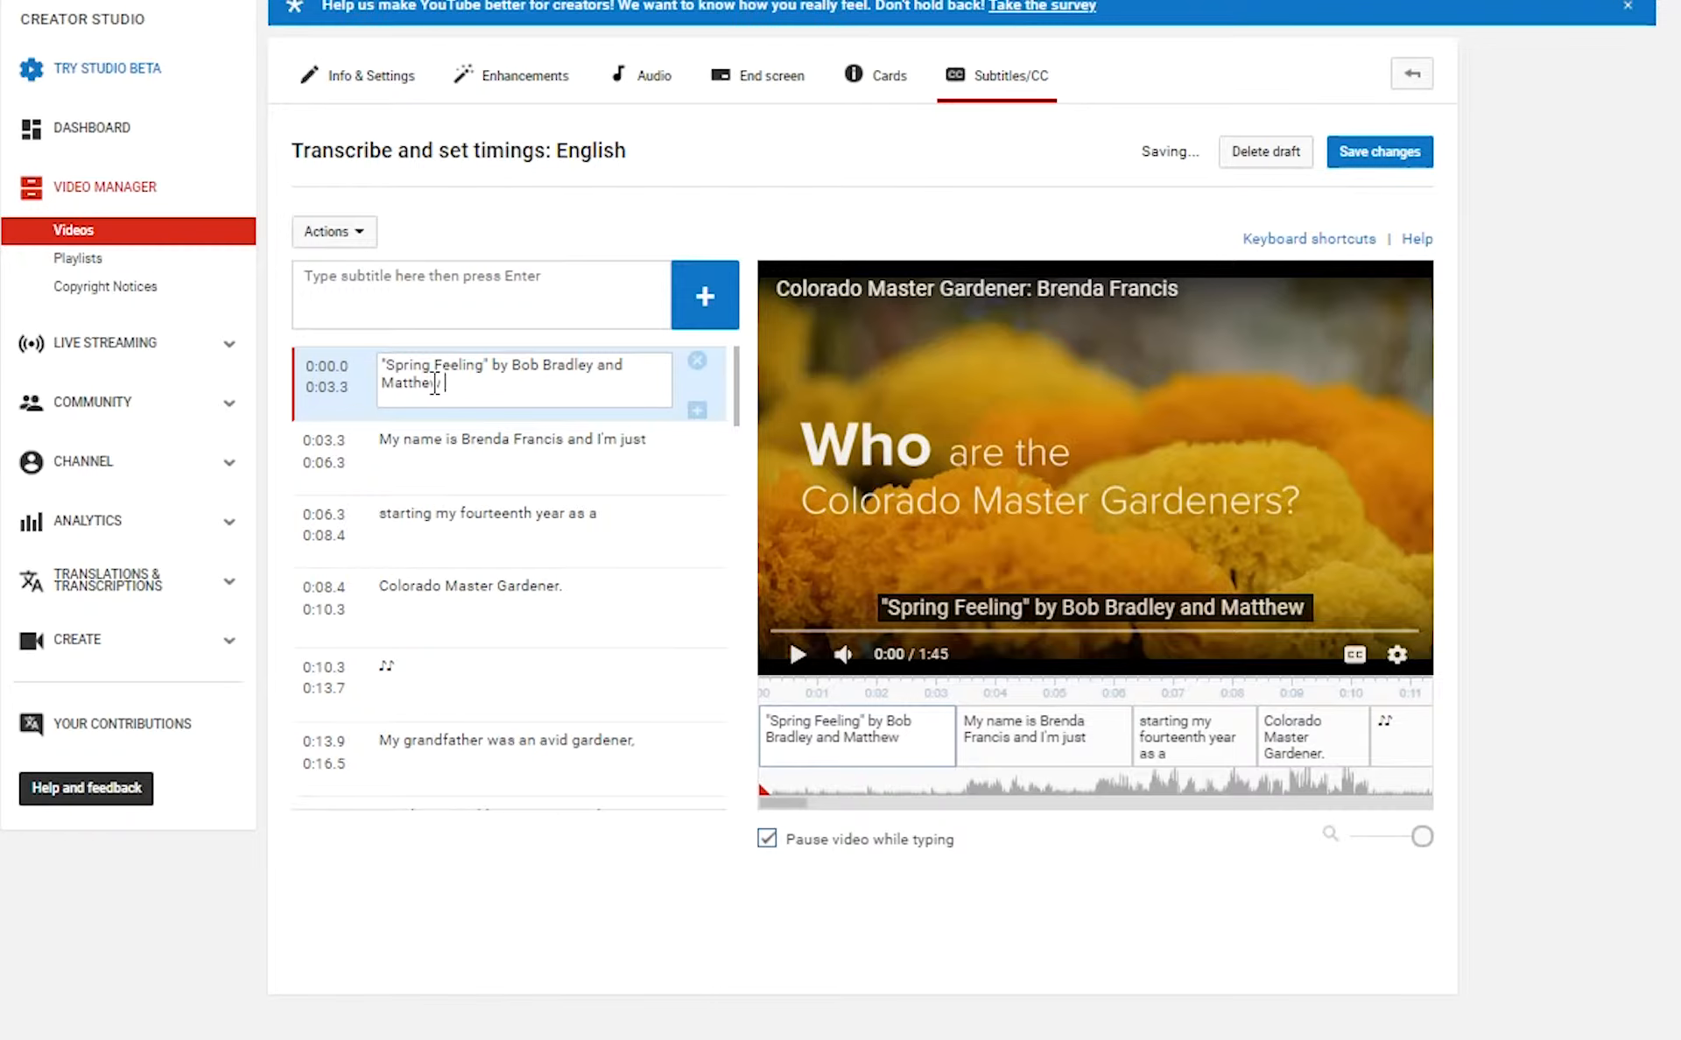
text(James )
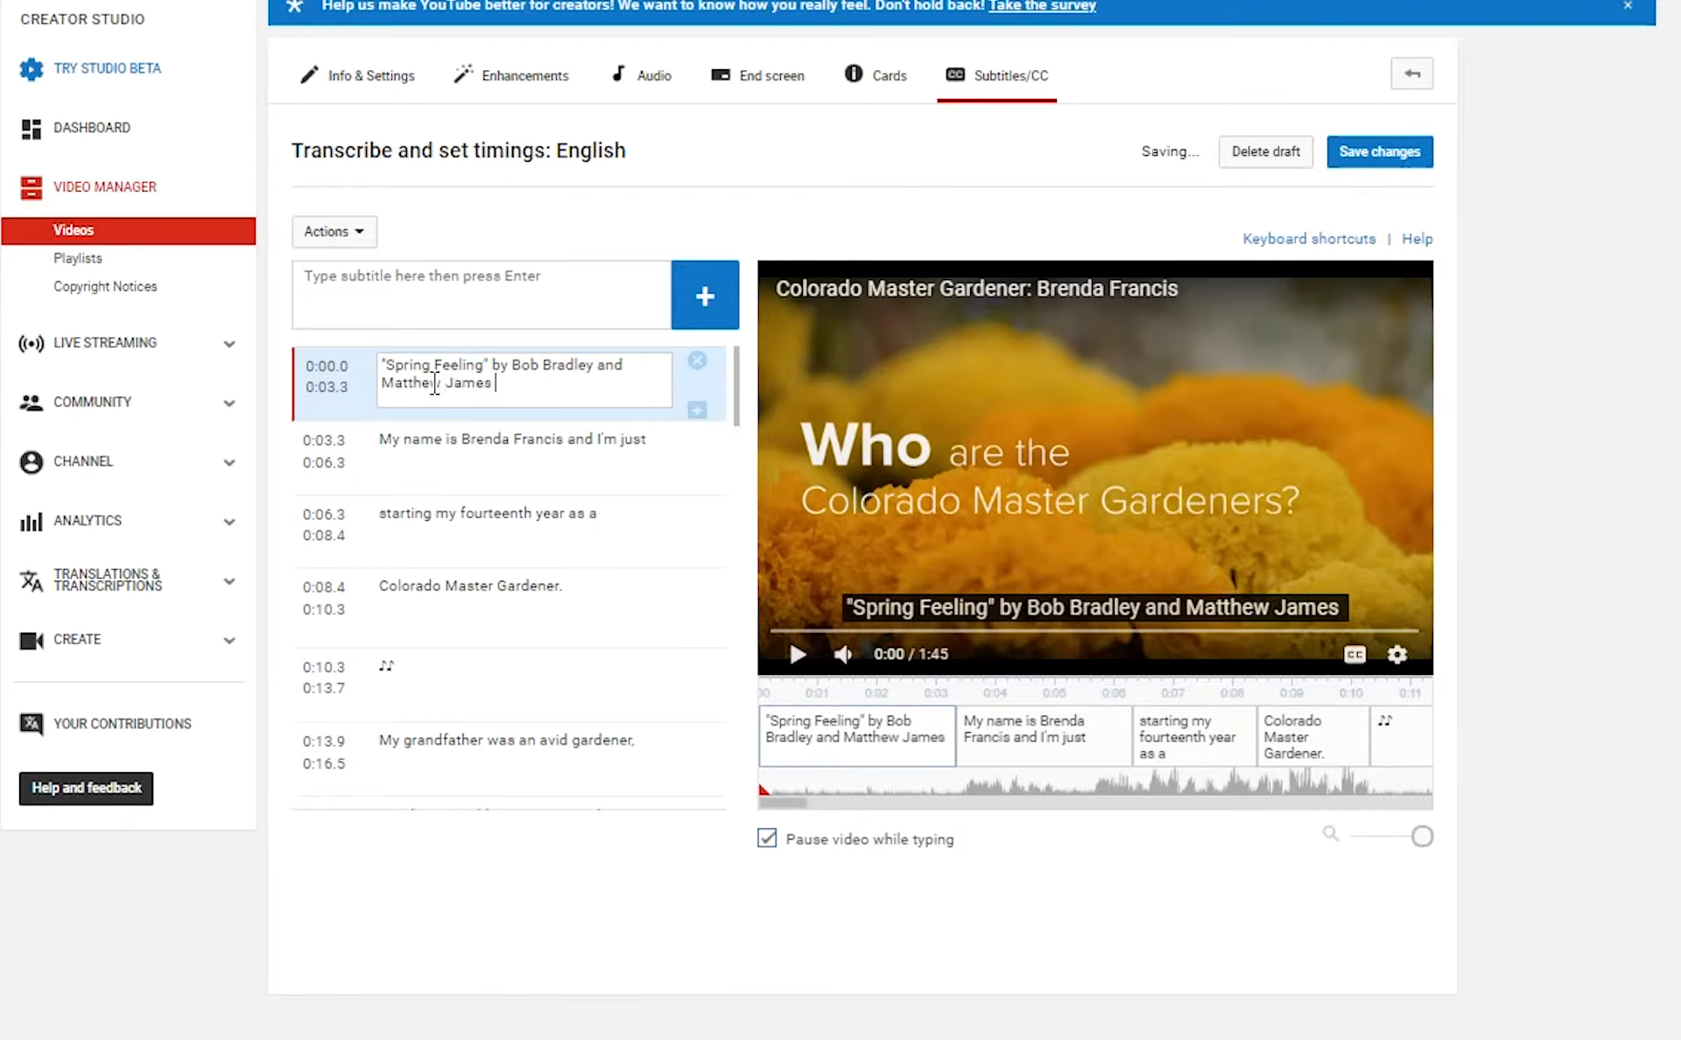
text(Parker)
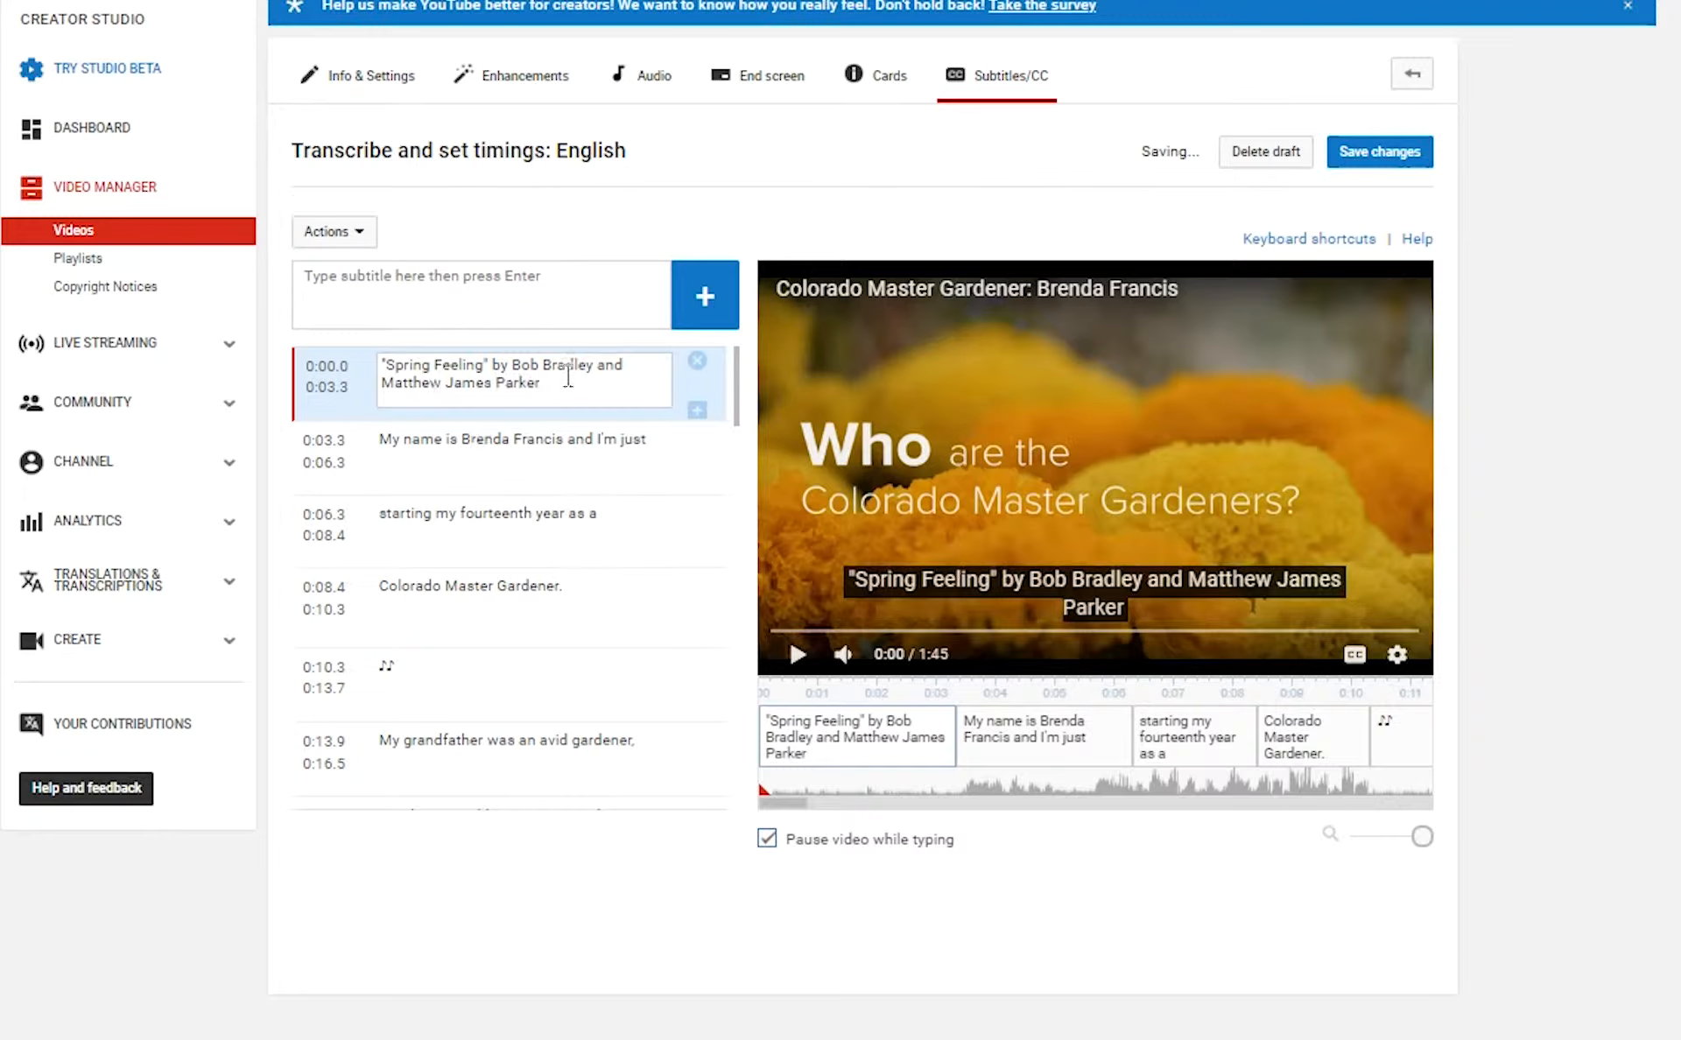
key(BackSpace)
key(BackSpace)
key(BackSpace)
key(BackSpace)
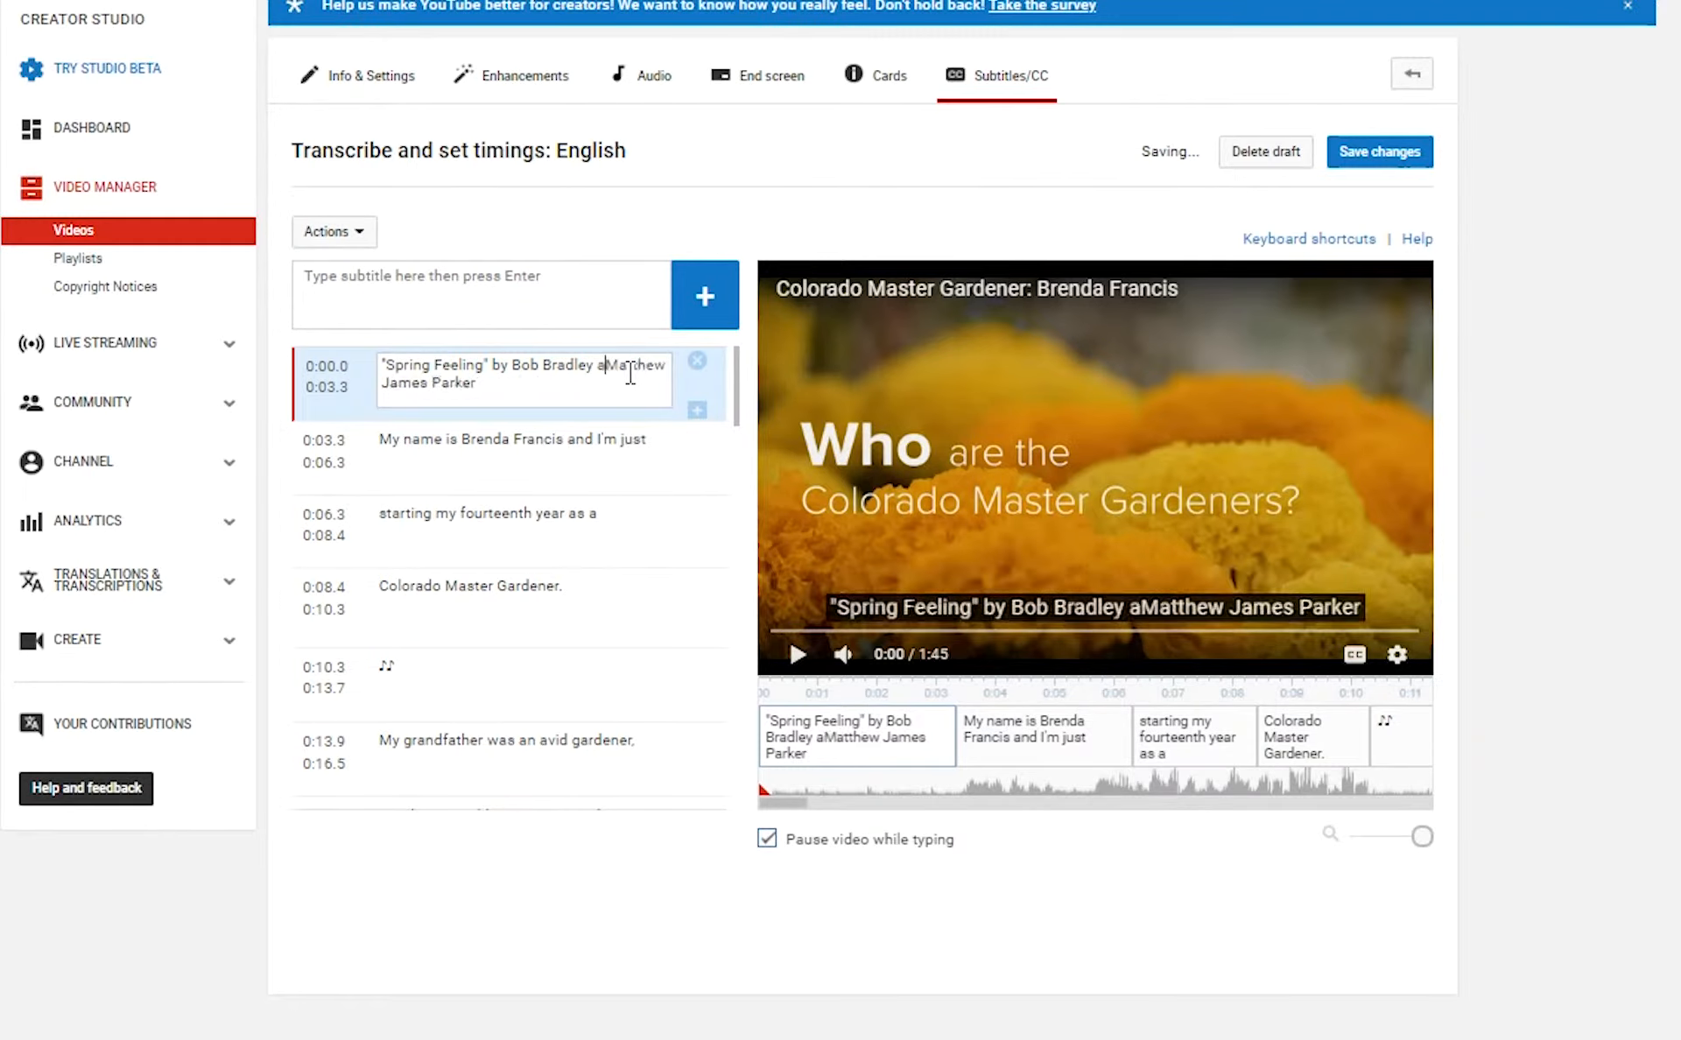
key(BackSpace)
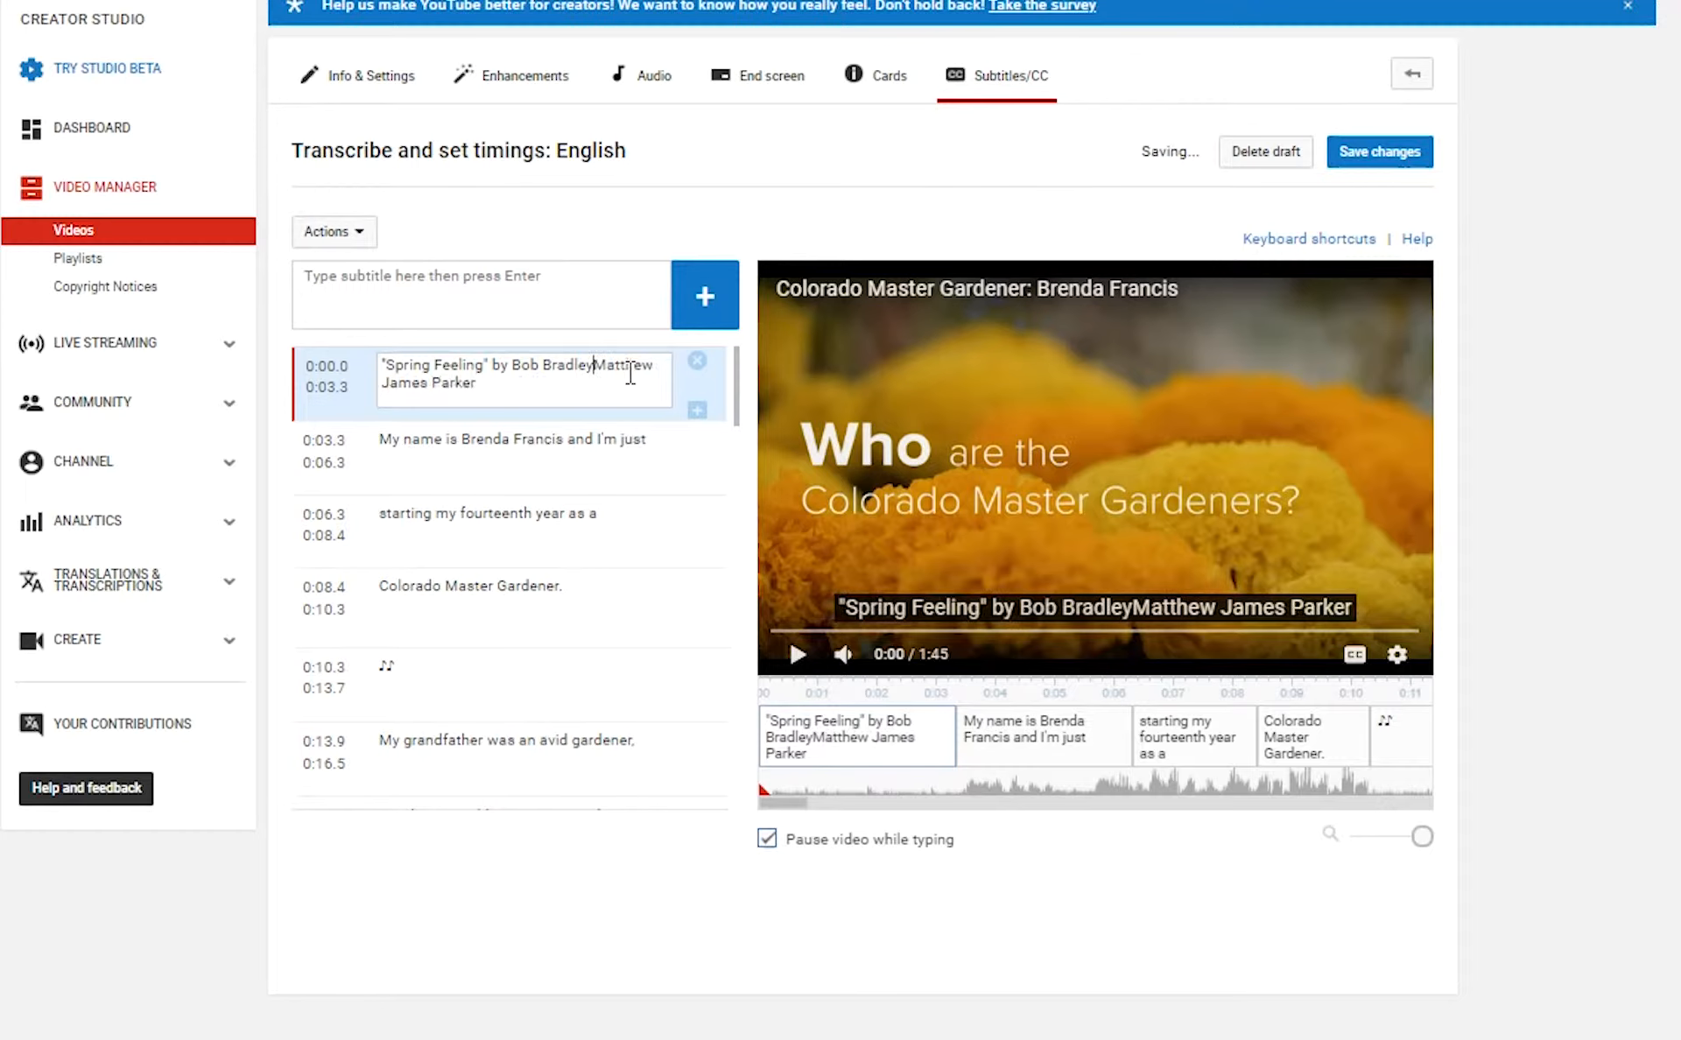
text(,)
drag(481, 383, 359, 341)
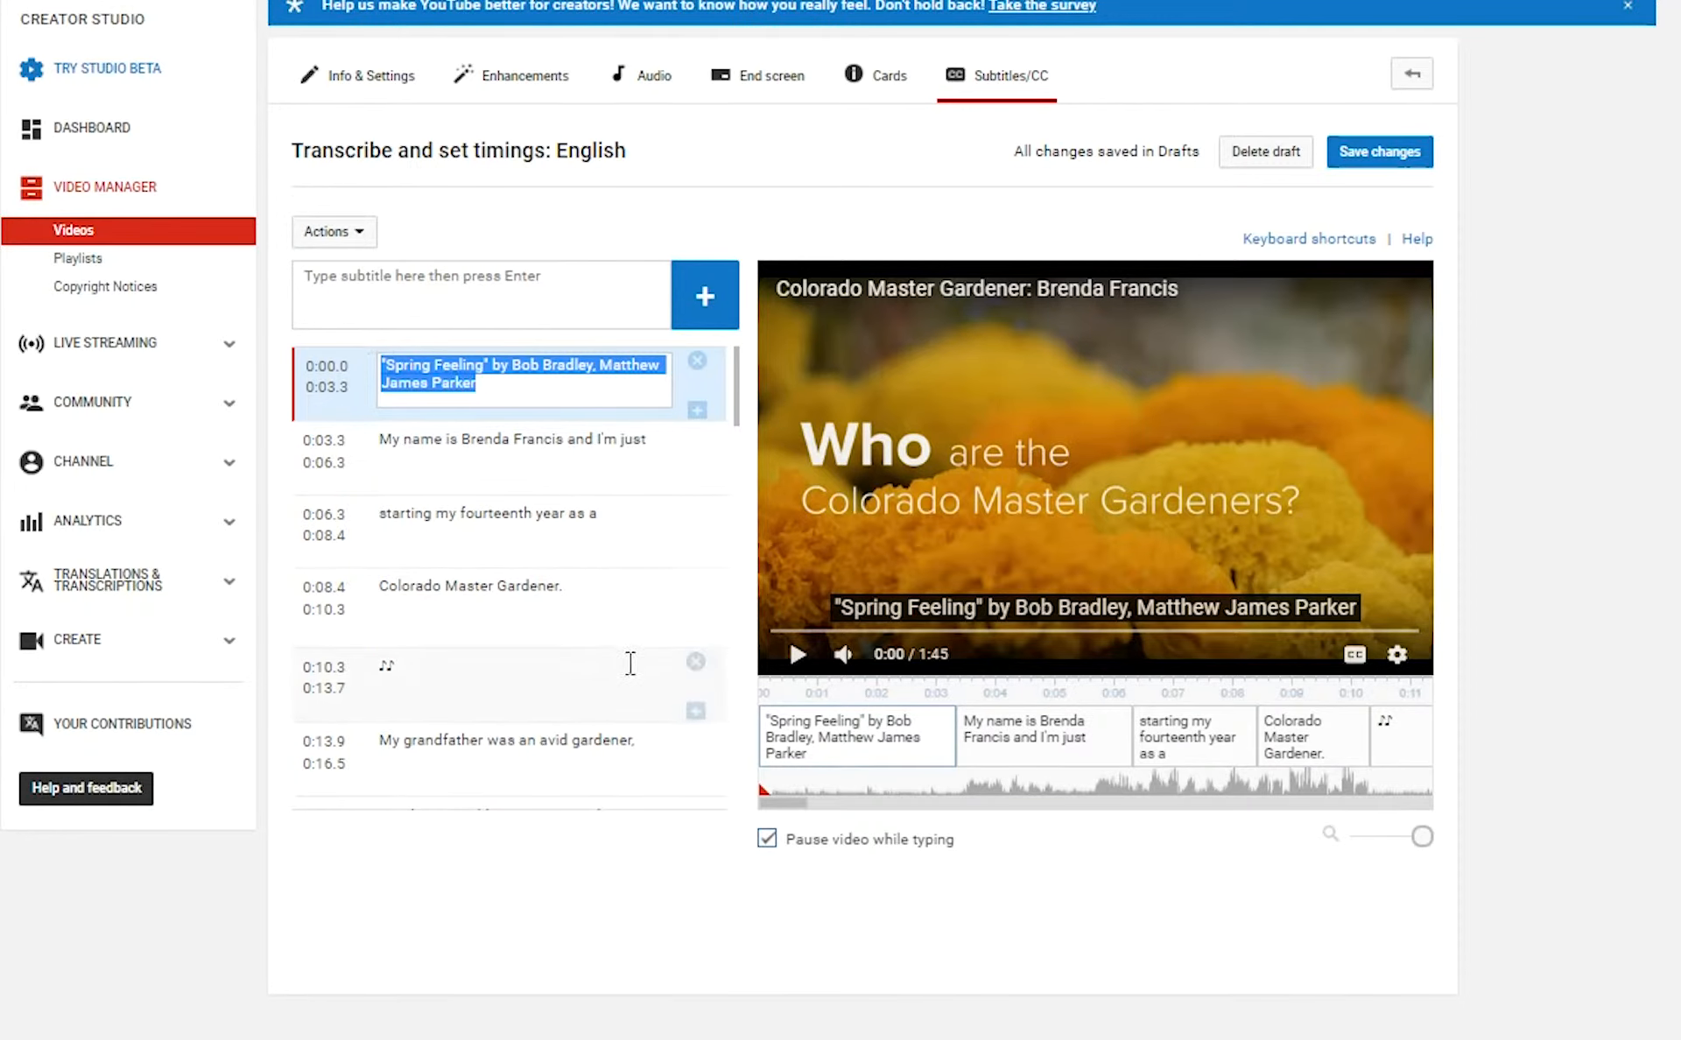
Delete the music note from the 0:10.3 caption and rewind playback to the very beginning.
click(522, 686)
drag(493, 667, 325, 666)
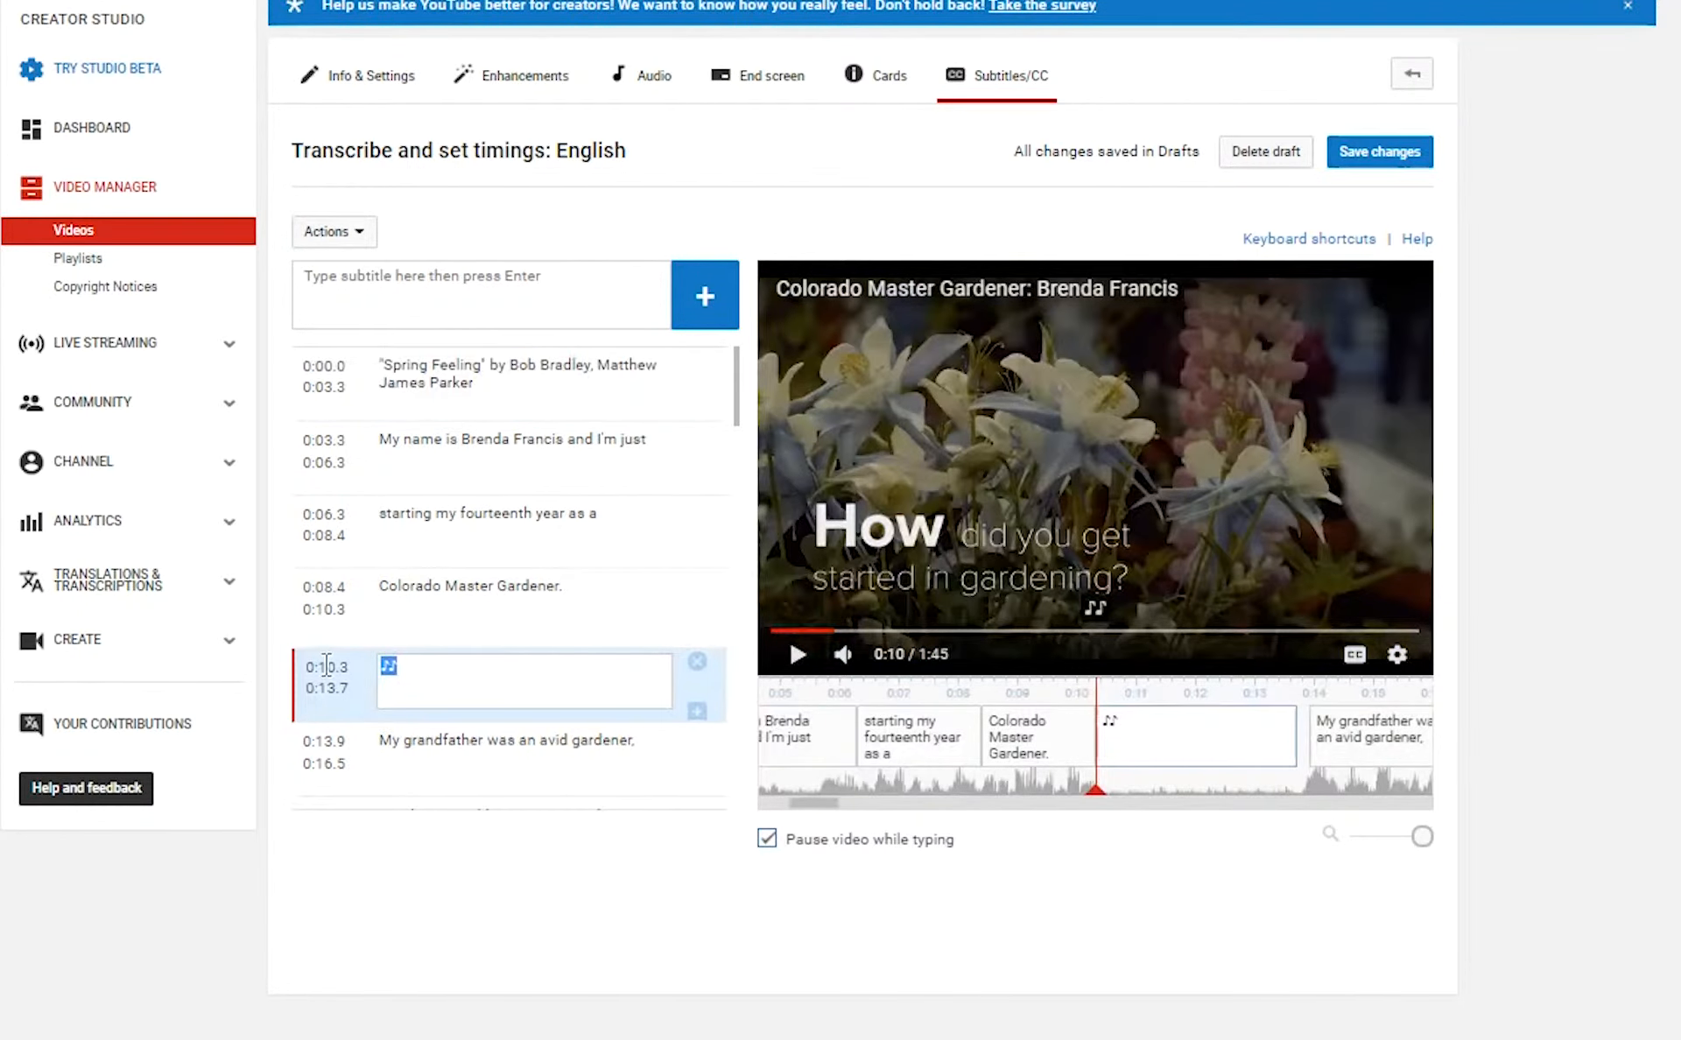
key(BackSpace)
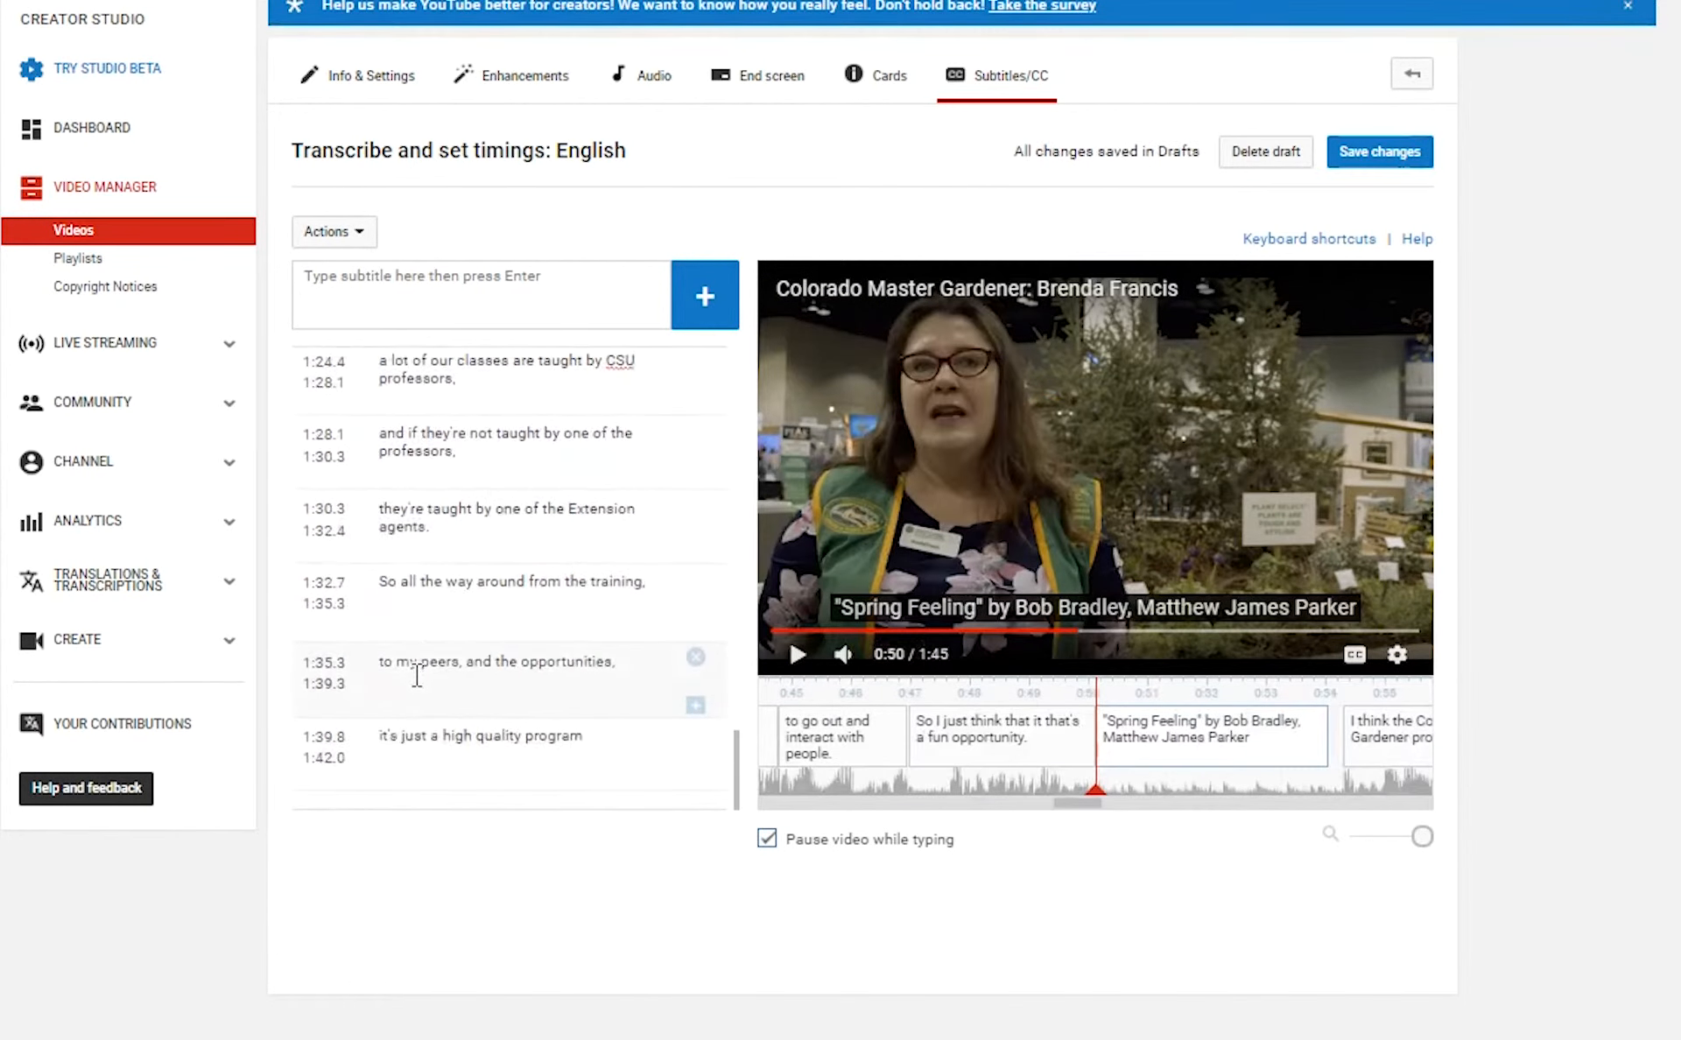
scroll(416, 675, up, 10)
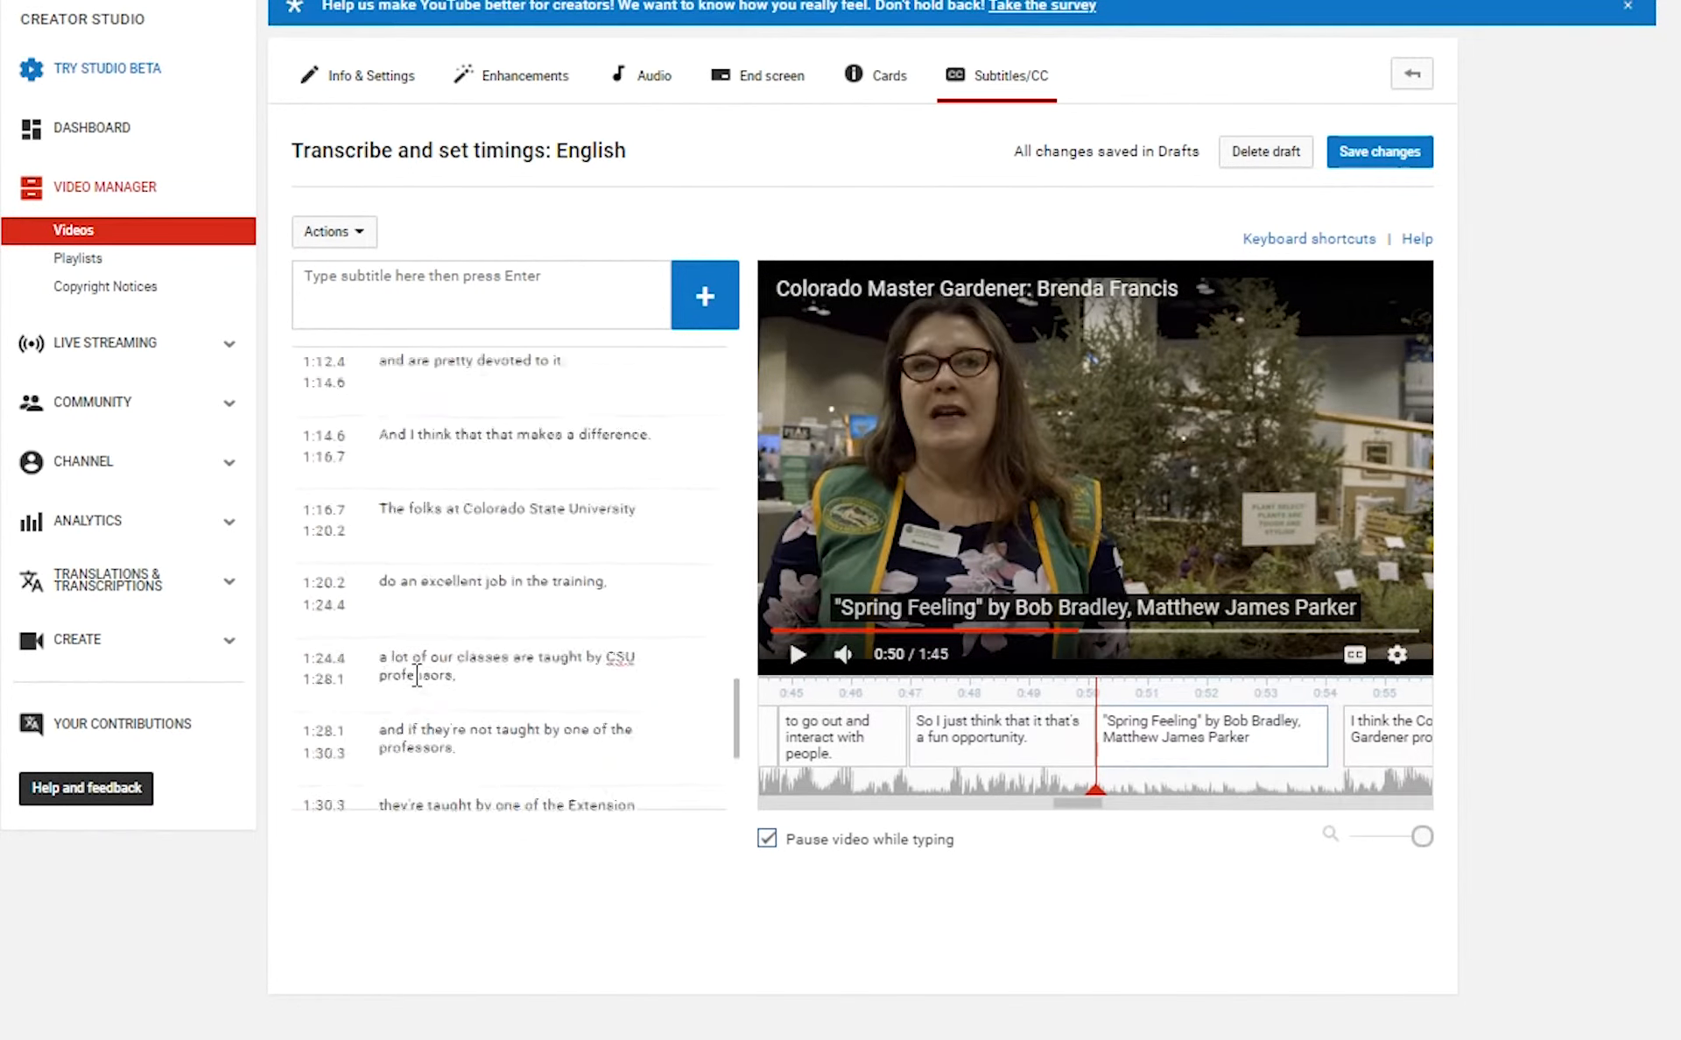
scroll(416, 675, up, 10)
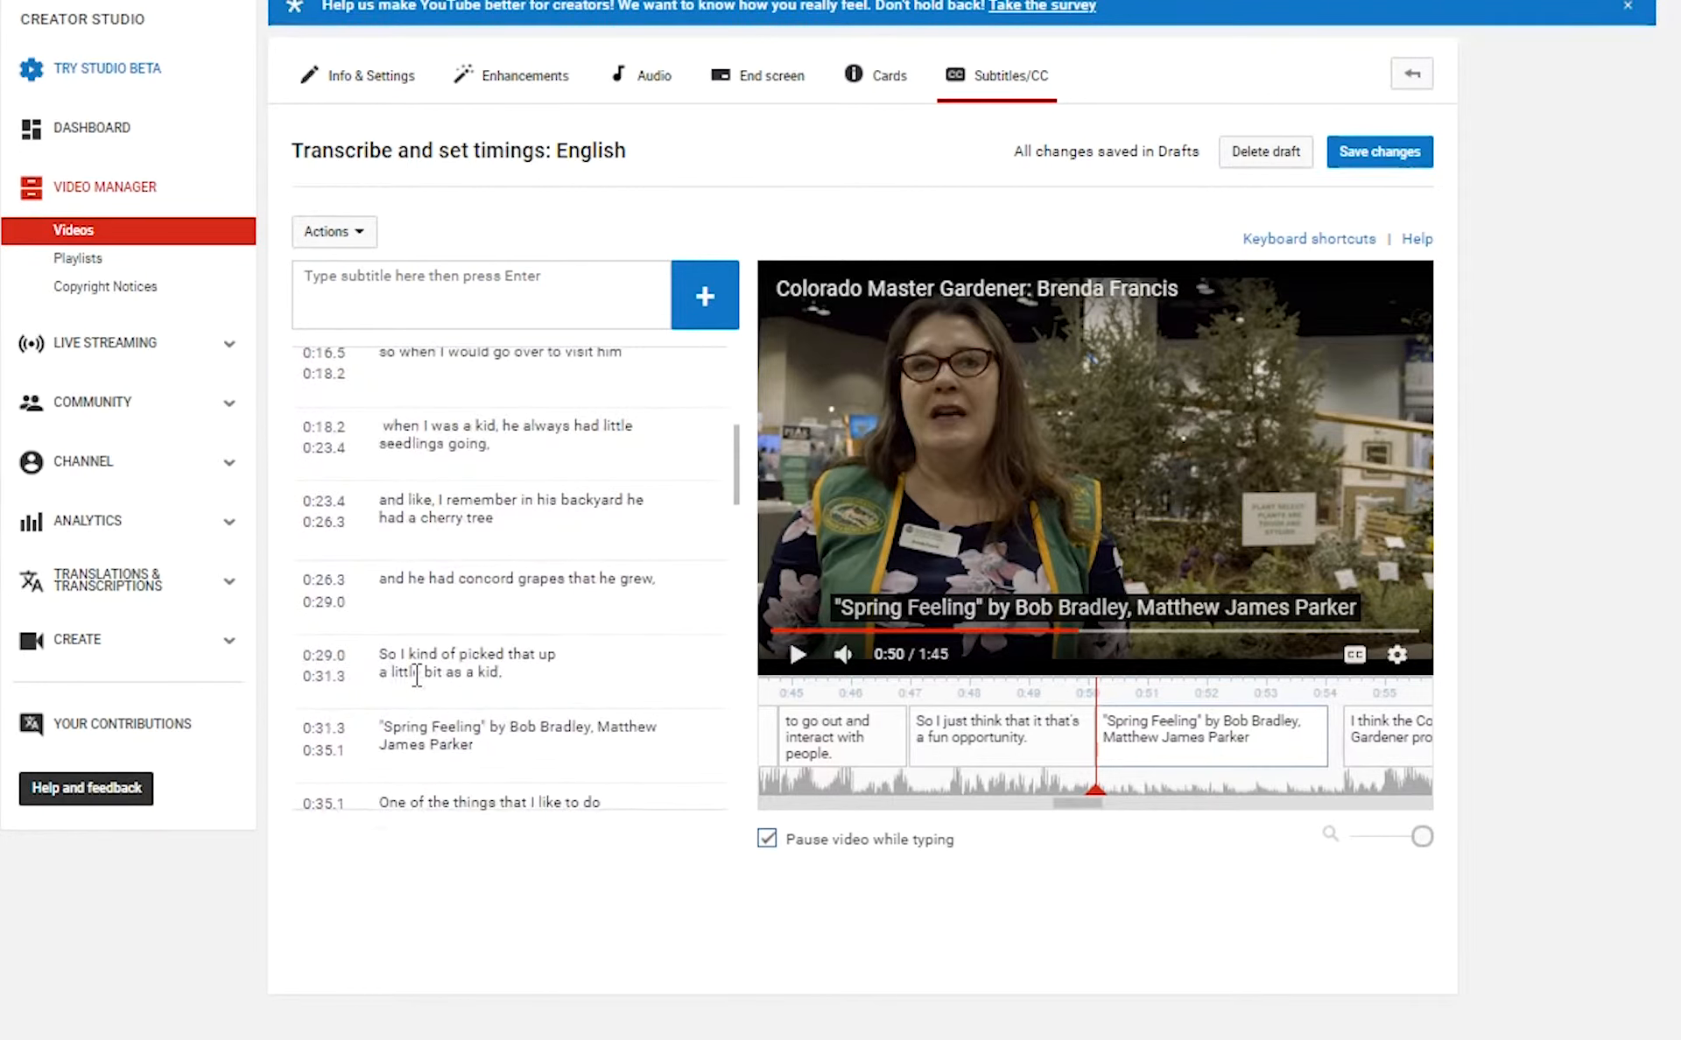
scroll(453, 652, up, 5)
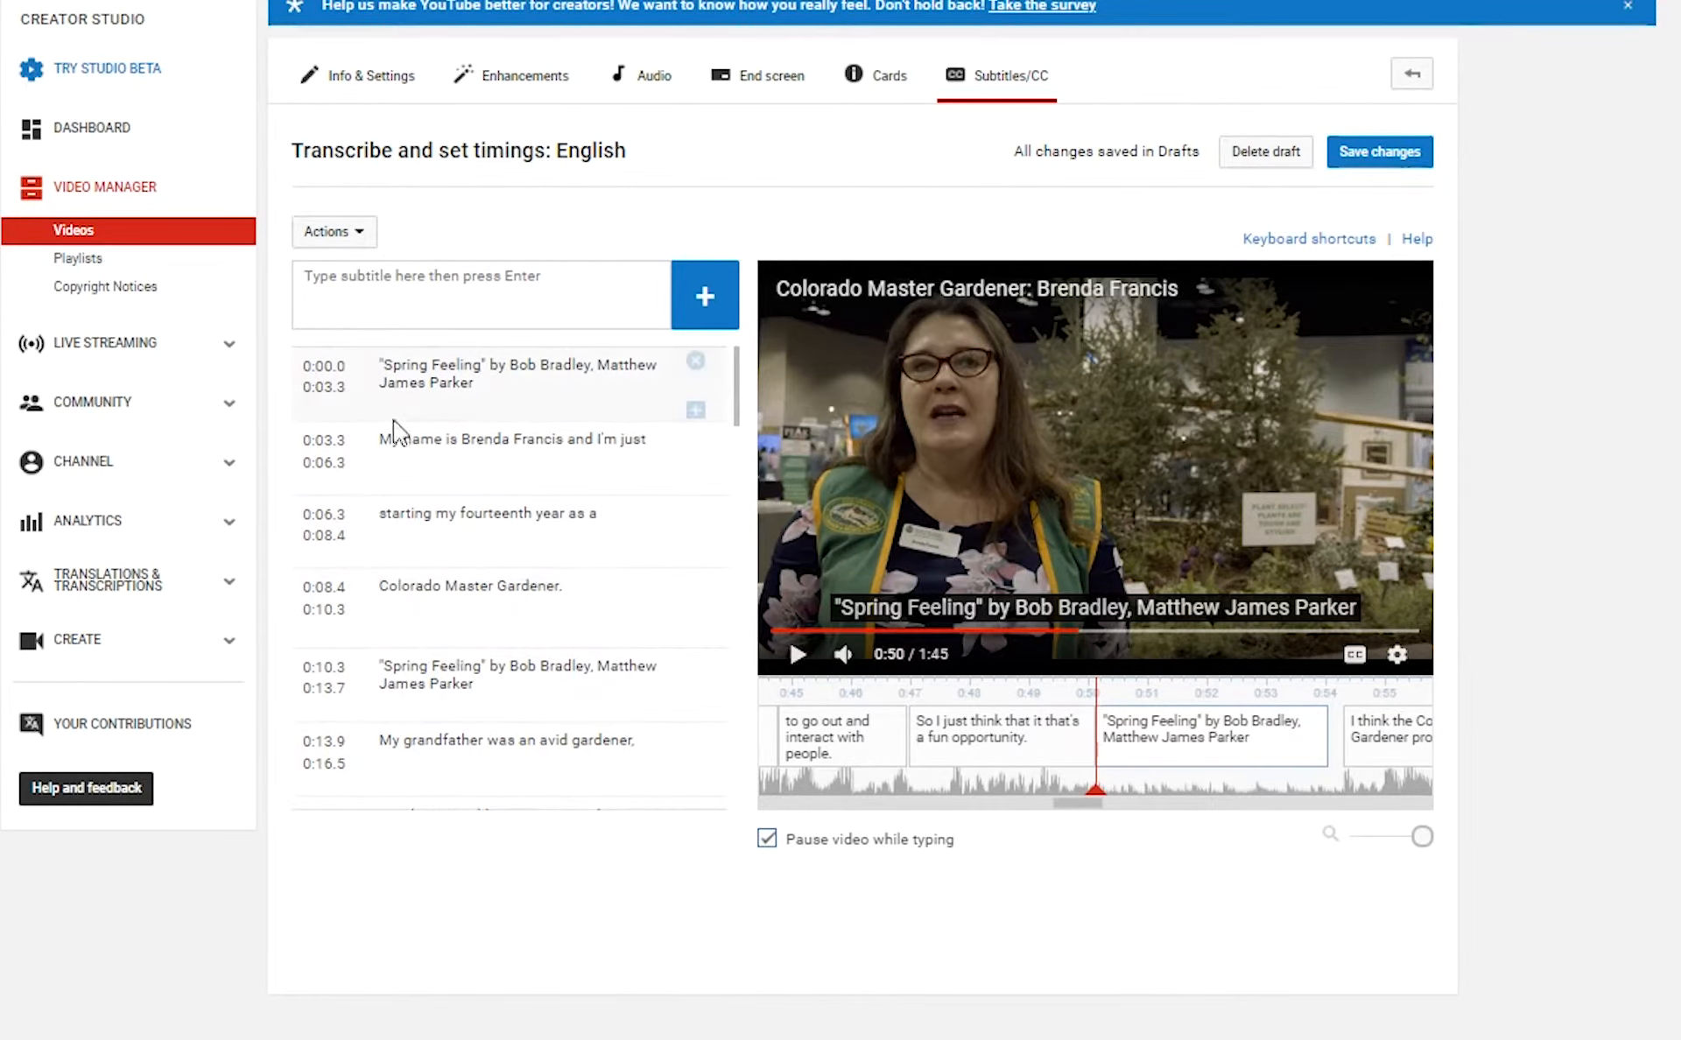
drag(1095, 790, 765, 788)
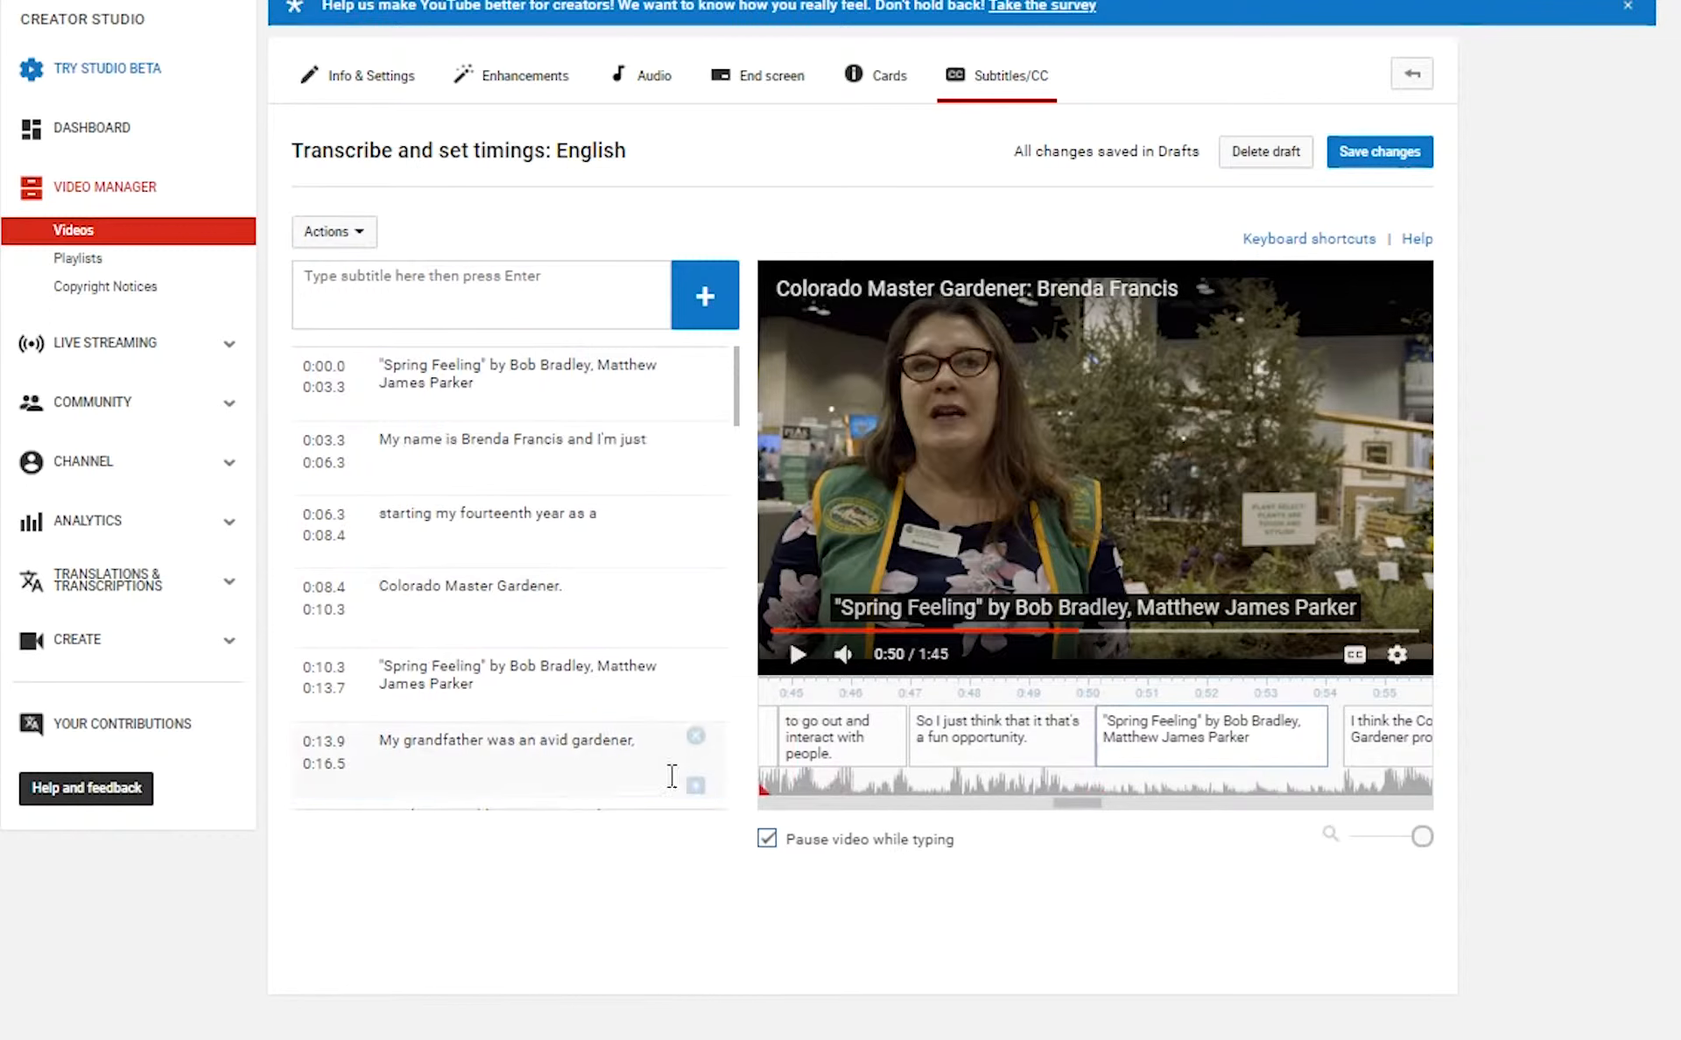
drag(1060, 804, 665, 801)
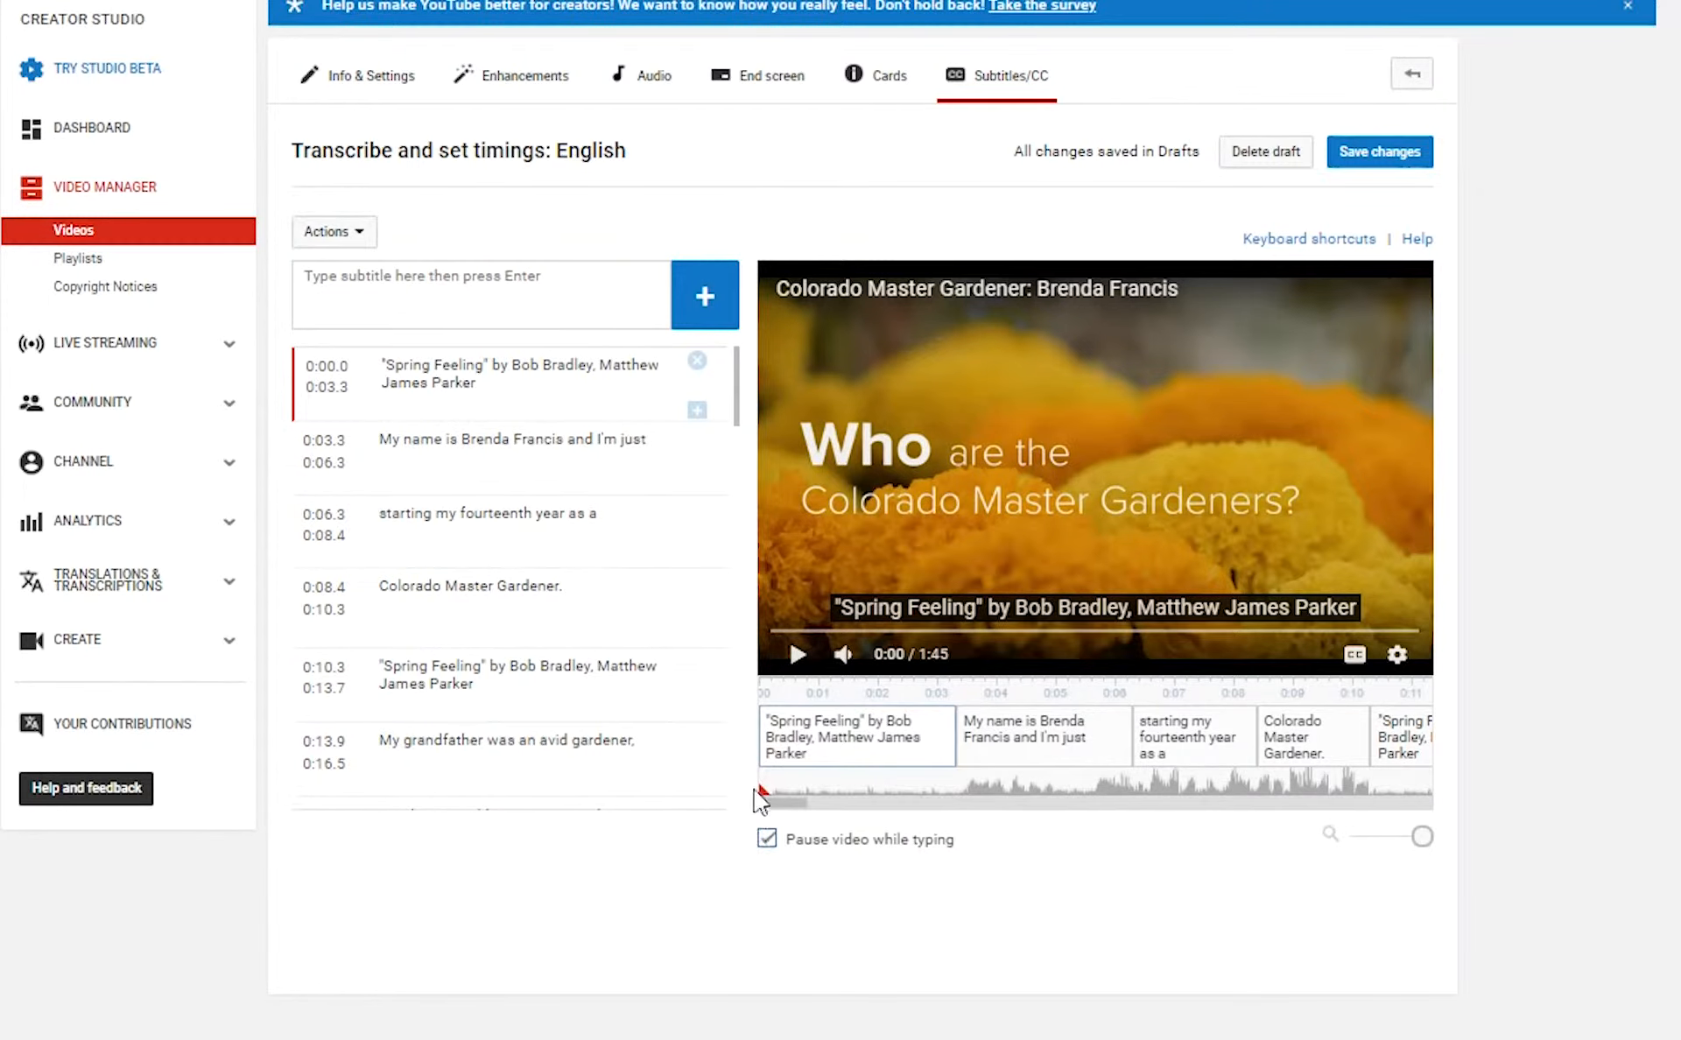
mouse_move(766, 792)
mouse_down()
mouse_move(1147, 792)
mouse_move(976, 782)
mouse_up()
scroll(424, 486, down, 4)
click(456, 516)
click(529, 525)
click(1291, 630)
scroll(495, 632, up, 3)
scroll(473, 595, up, 15)
scroll(473, 595, down, 2)
click(508, 683)
click(513, 784)
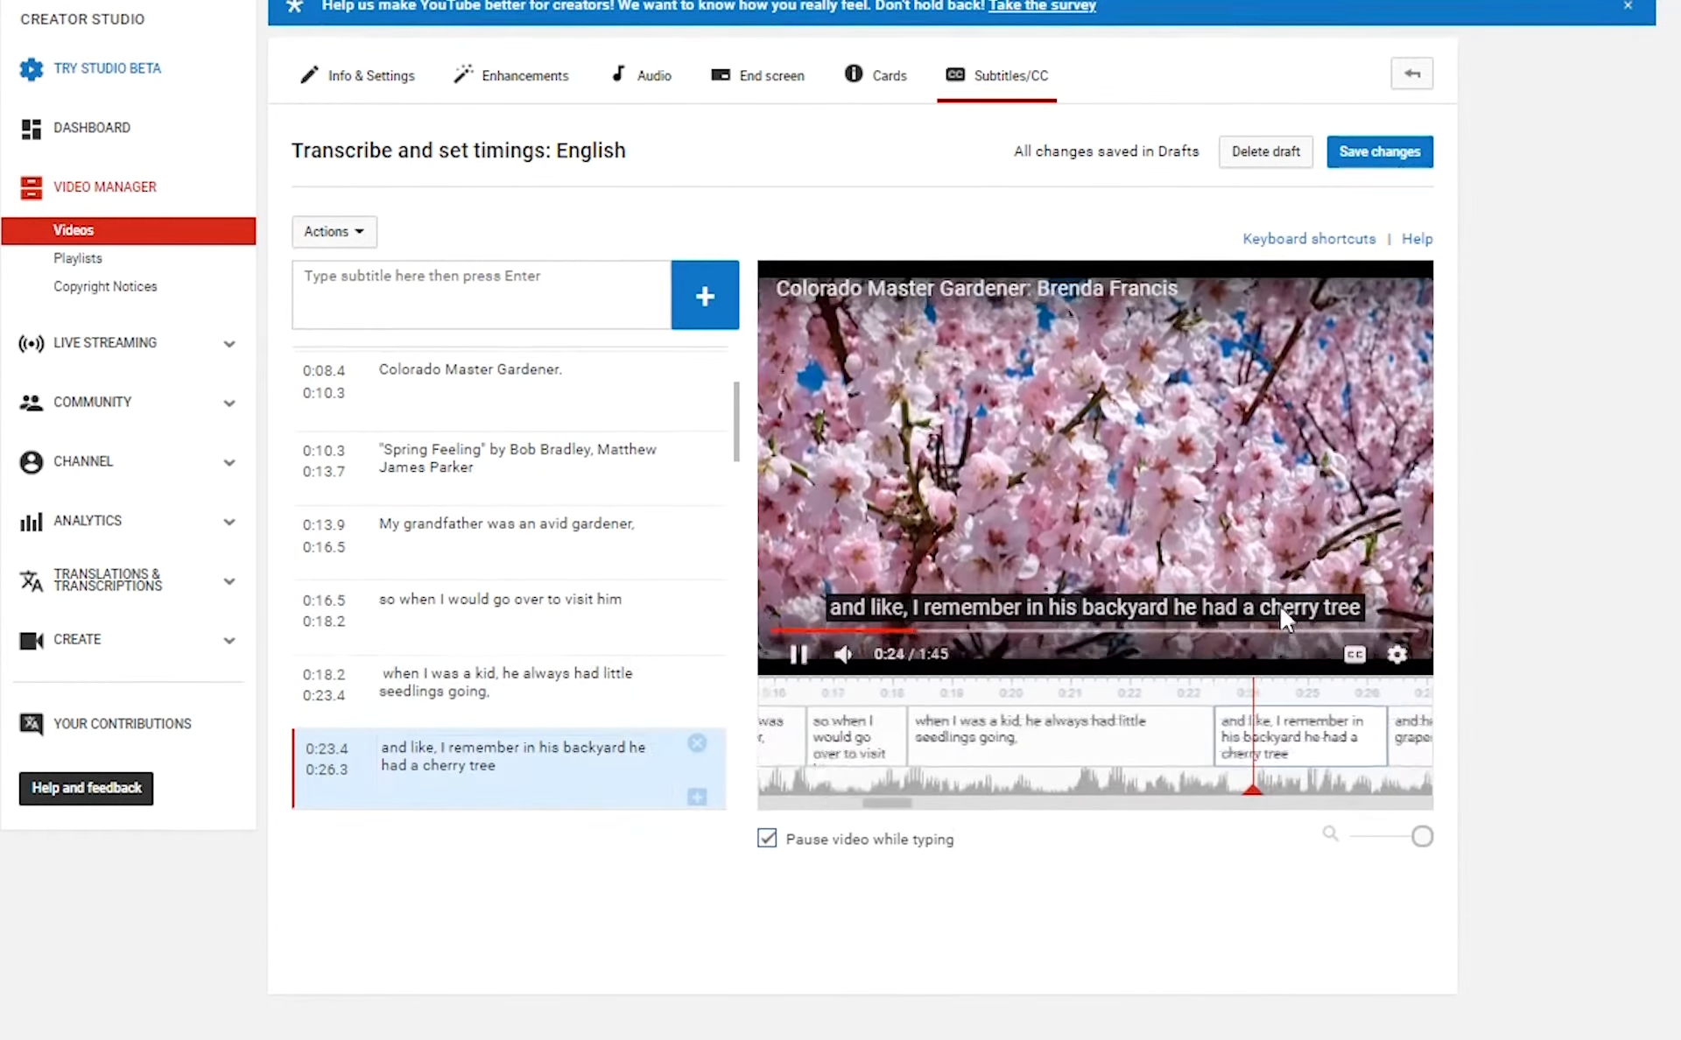
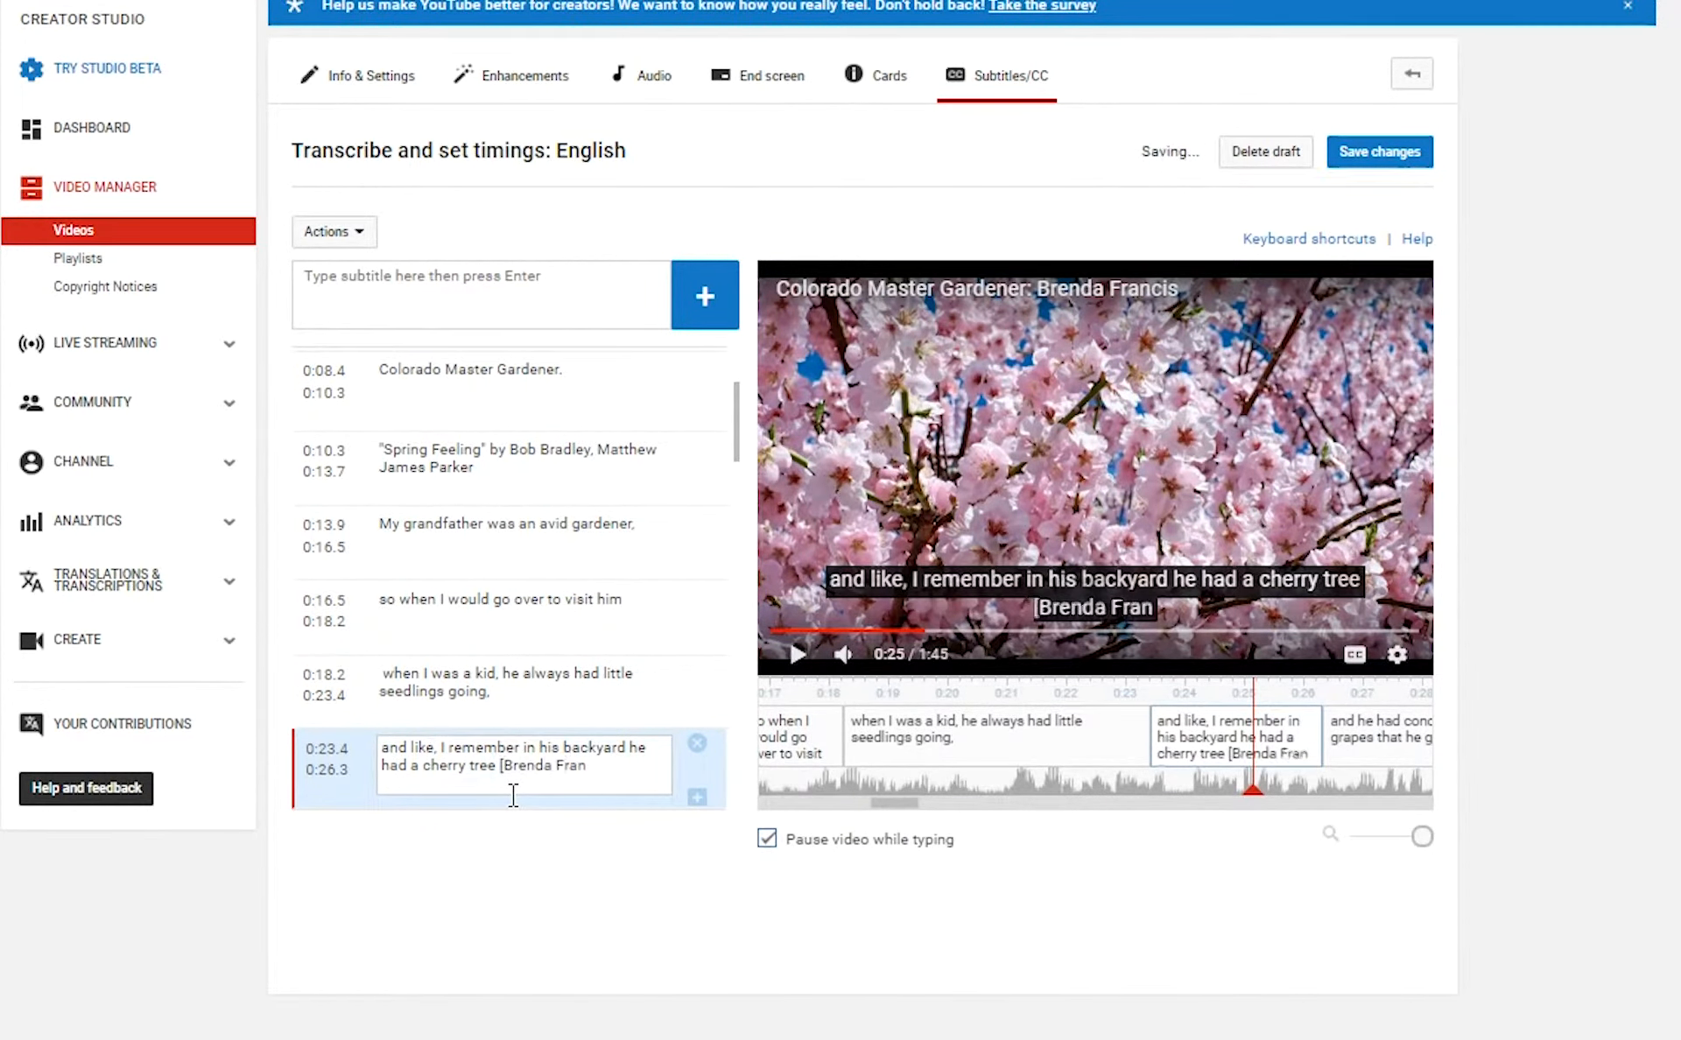
drag(612, 766, 499, 766)
key(ctrl+c)
Paste the tag into the 0:26.3 caption on its own line, removing a stray extra row.
scroll(525, 753, down, 3)
click(665, 535)
drag(1254, 792, 1360, 801)
click(697, 575)
key(ctrl+v)
click(617, 469)
key(BackSpace)
click(696, 602)
click(661, 531)
key(ctrl+v)
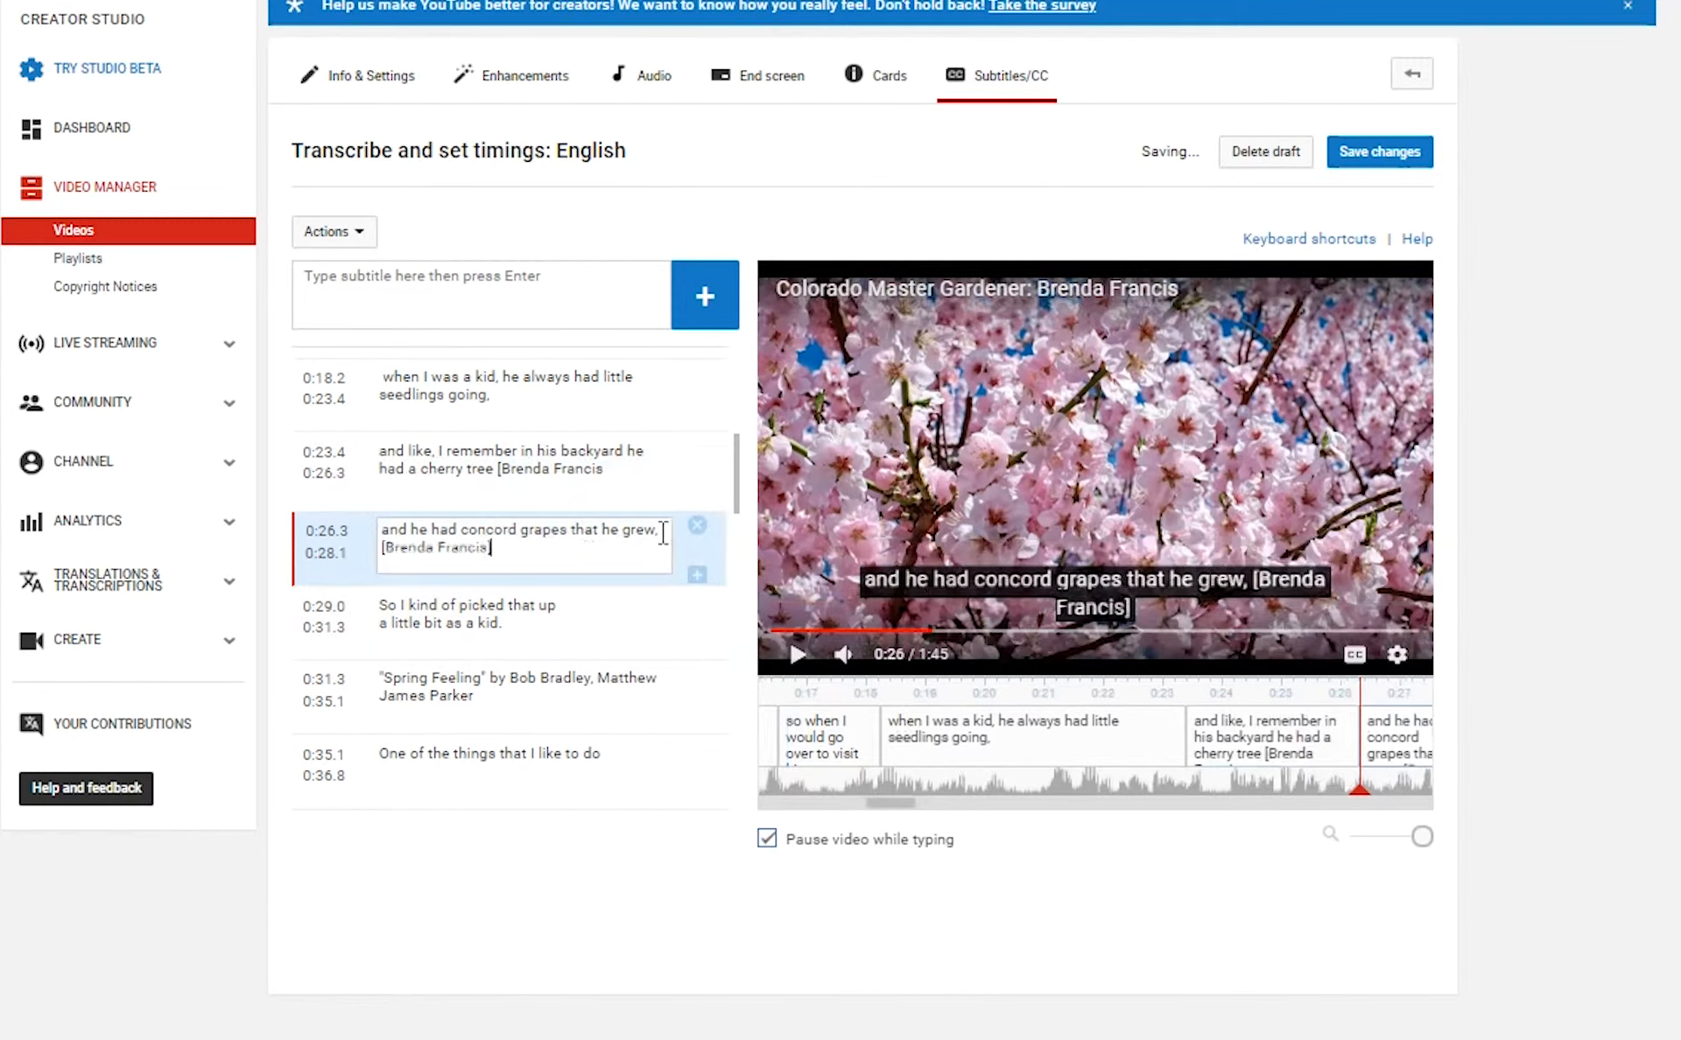
click(385, 549)
click(665, 534)
key(Return)
click(517, 622)
key(ctrl+v)
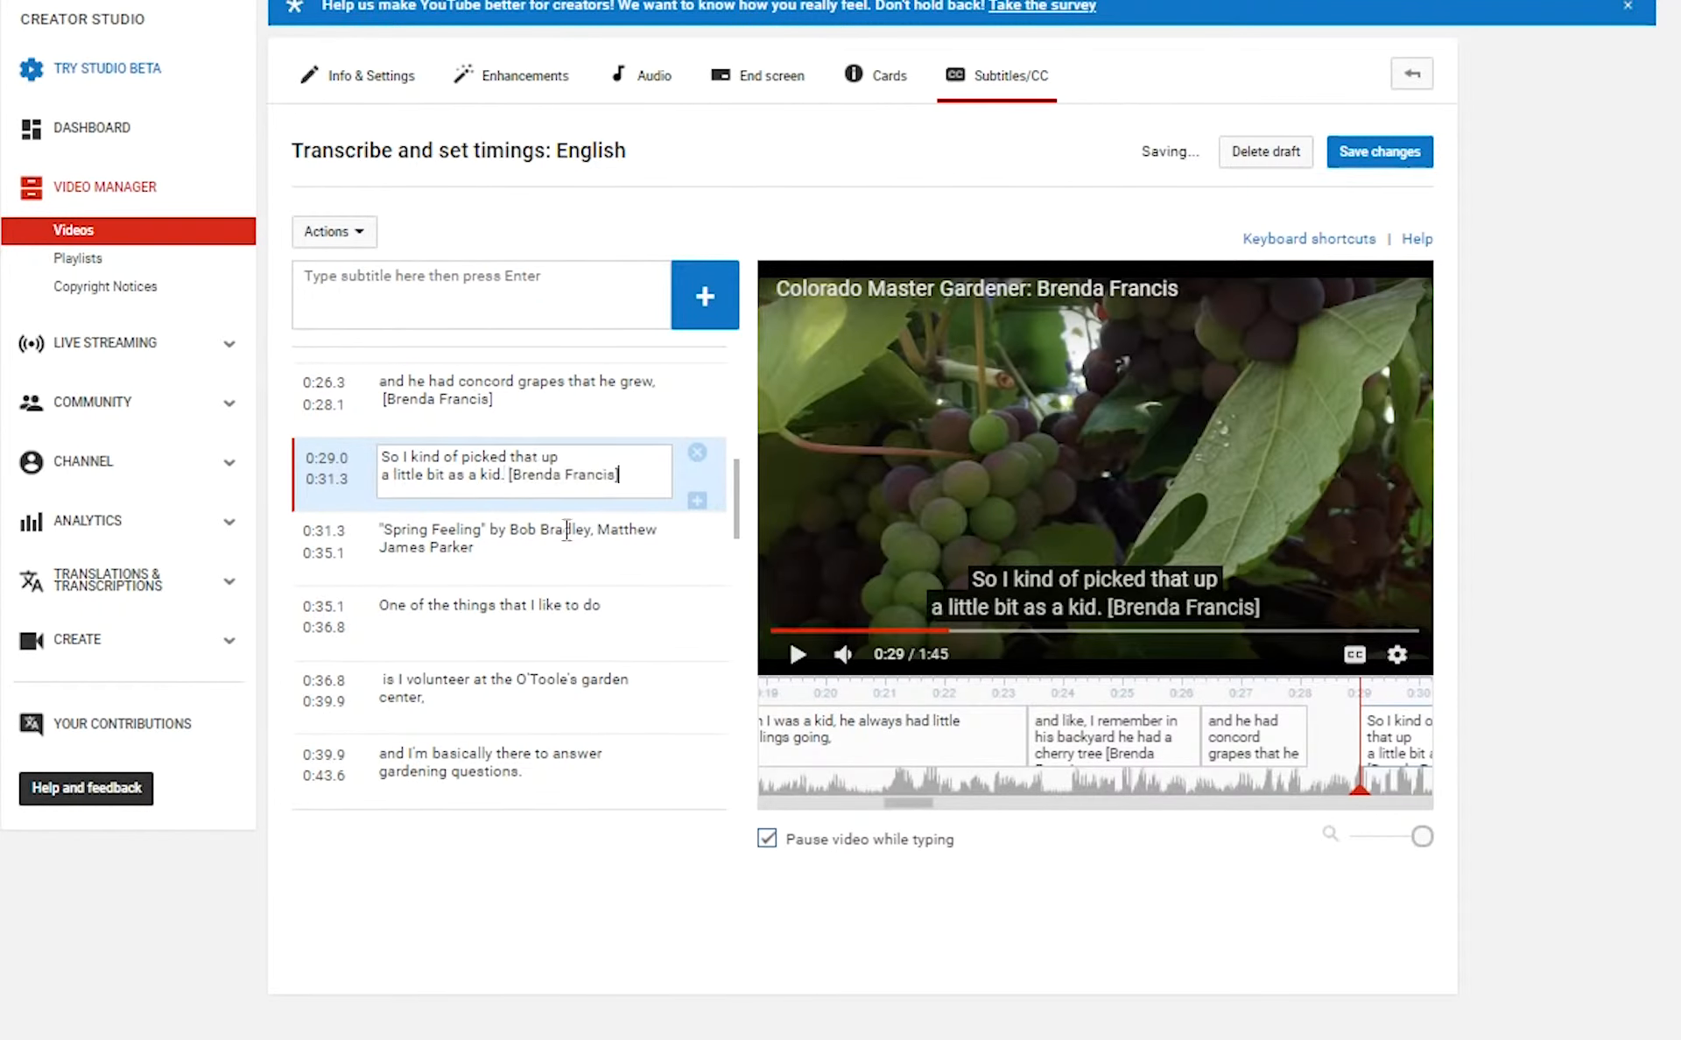
click(566, 533)
click(471, 532)
click(607, 476)
key(ctrl+v)
scroll(555, 488, down, 1)
click(493, 405)
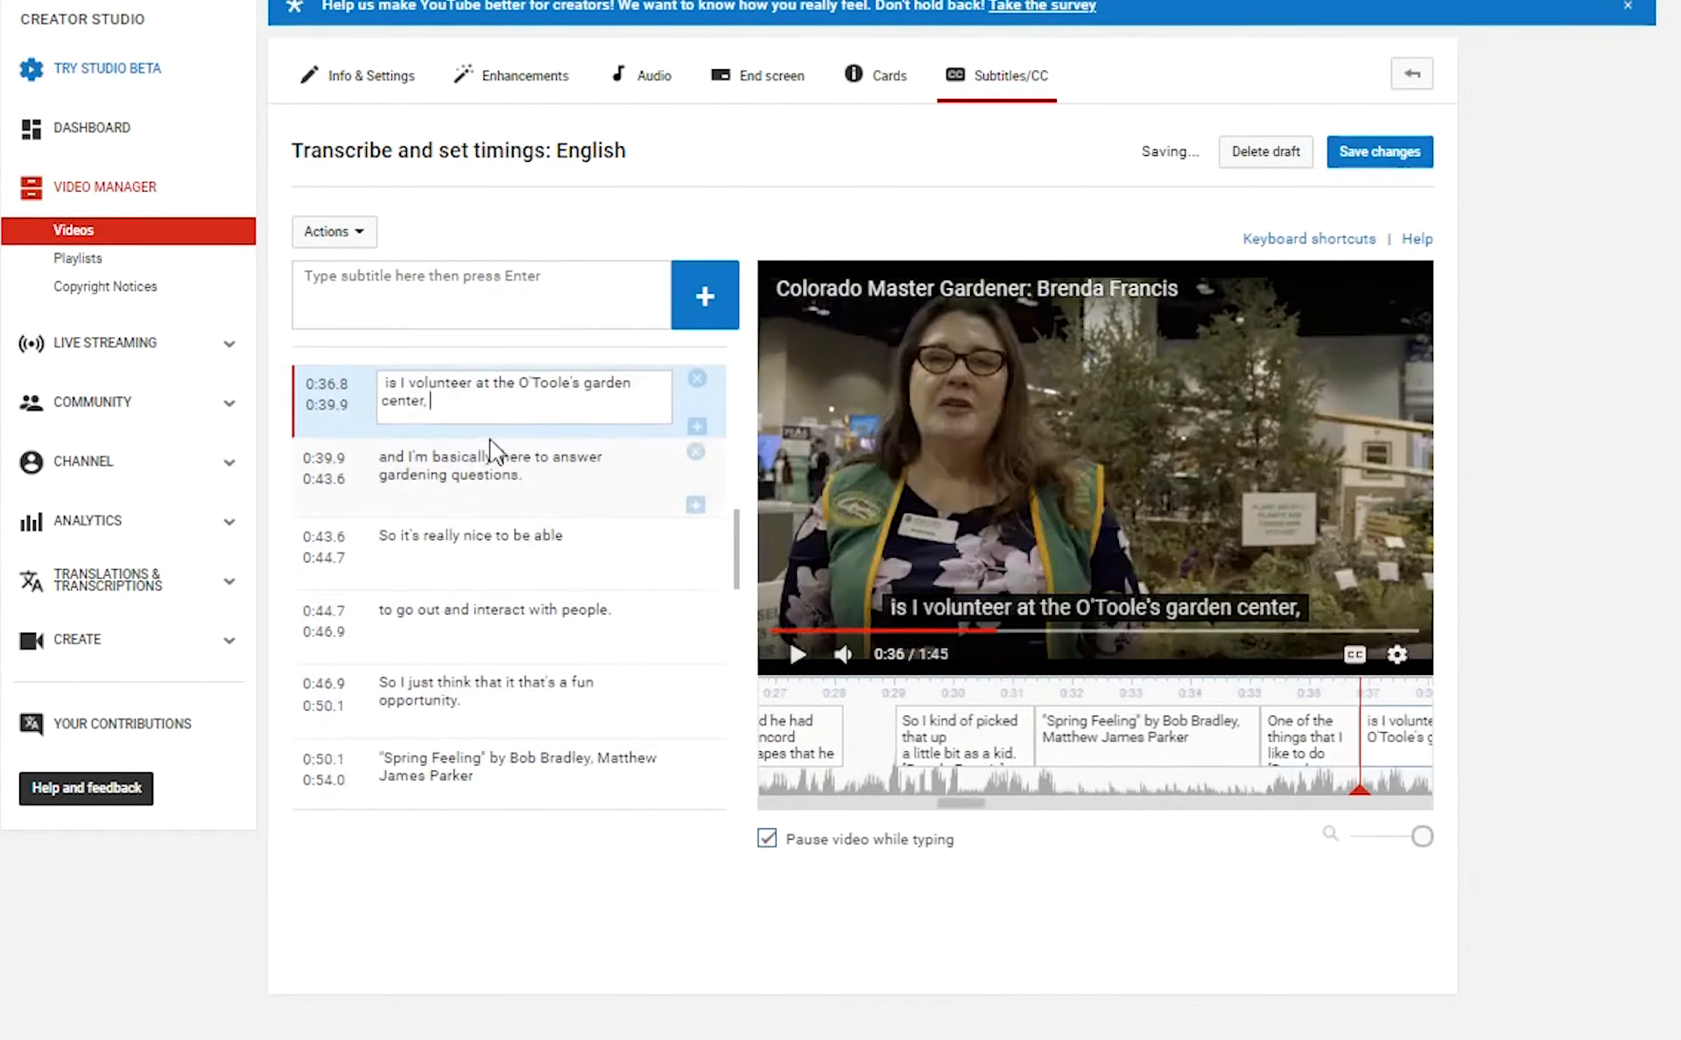
click(560, 488)
key(ctrl+v)
click(581, 536)
Tag the 0:43.6 and 0:44.7 captions, deleting a stray extra caption row.
click(696, 579)
click(697, 605)
click(631, 611)
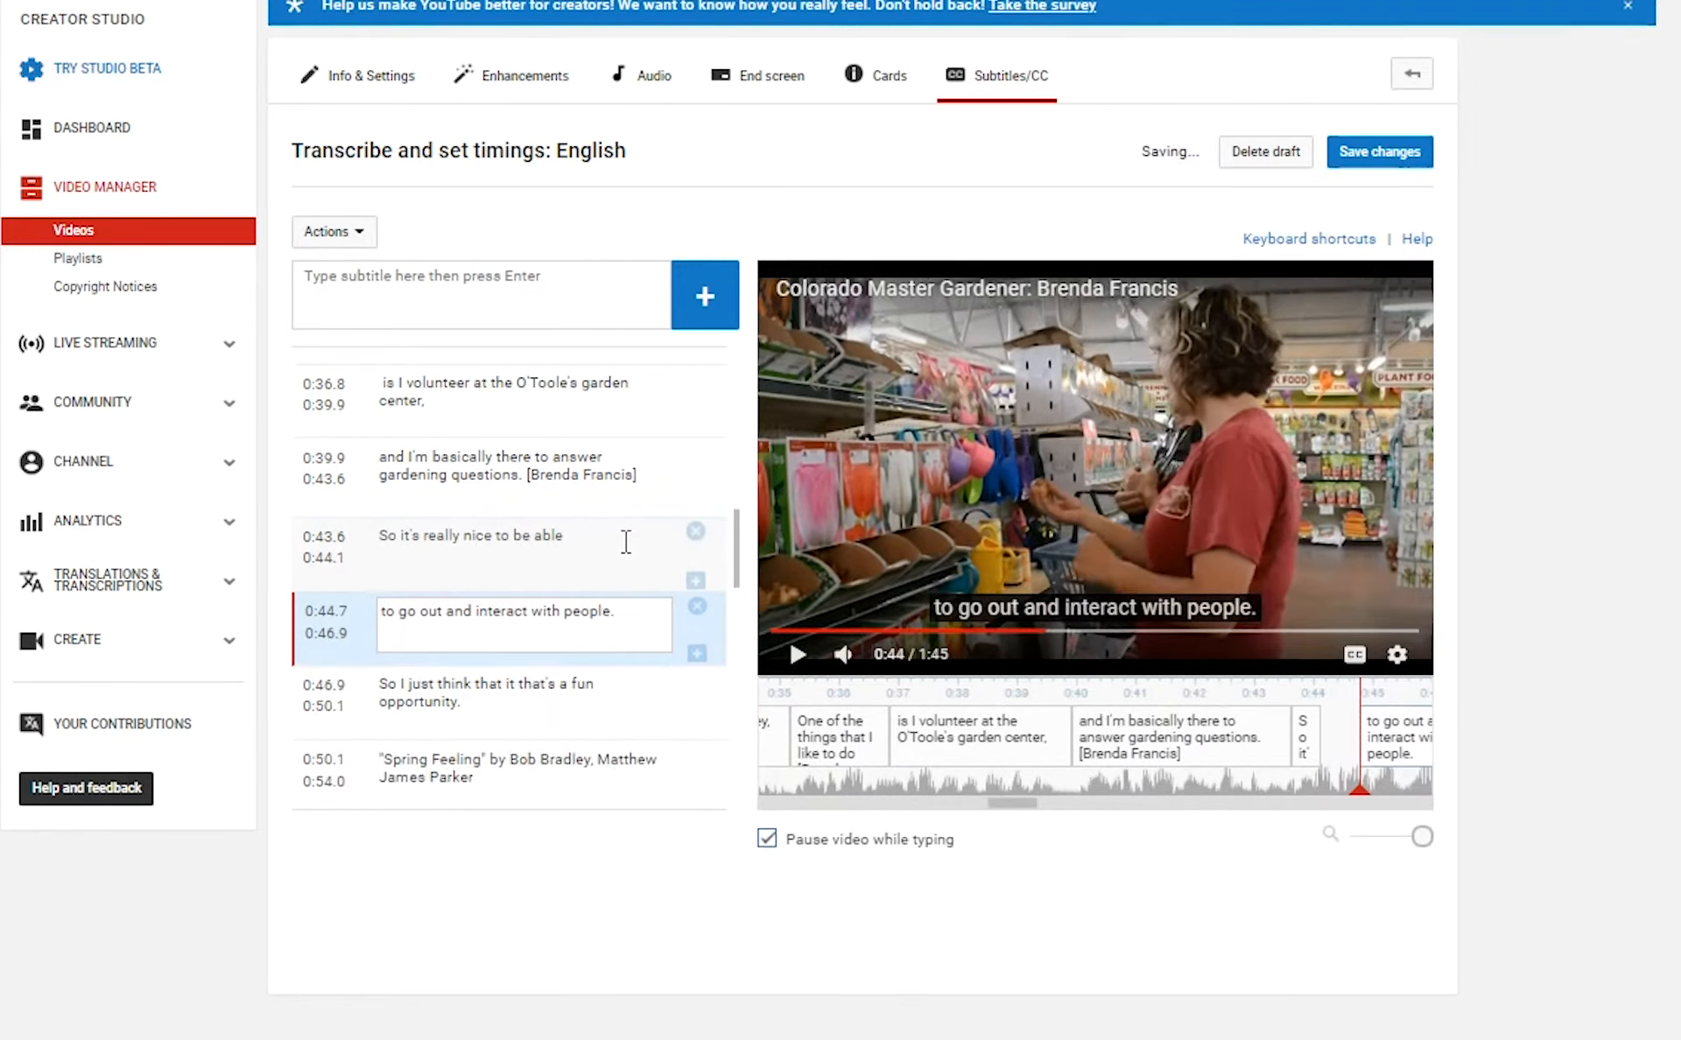
click(589, 477)
key(BackSpace)
key(BackSpace)
key(BackSpace)
key(BackSpace)
key(BackSpace)
key(BackSpace)
key(BackSpace)
key(BackSpace)
key(BackSpace)
key(BackSpace)
key(BackSpace)
key(BackSpace)
key(BackSpace)
key(BackSpace)
key(BackSpace)
key(BackSpace)
click(601, 549)
key(ctrl+v)
click(573, 544)
key(Return)
click(697, 605)
click(575, 547)
key(Tab)
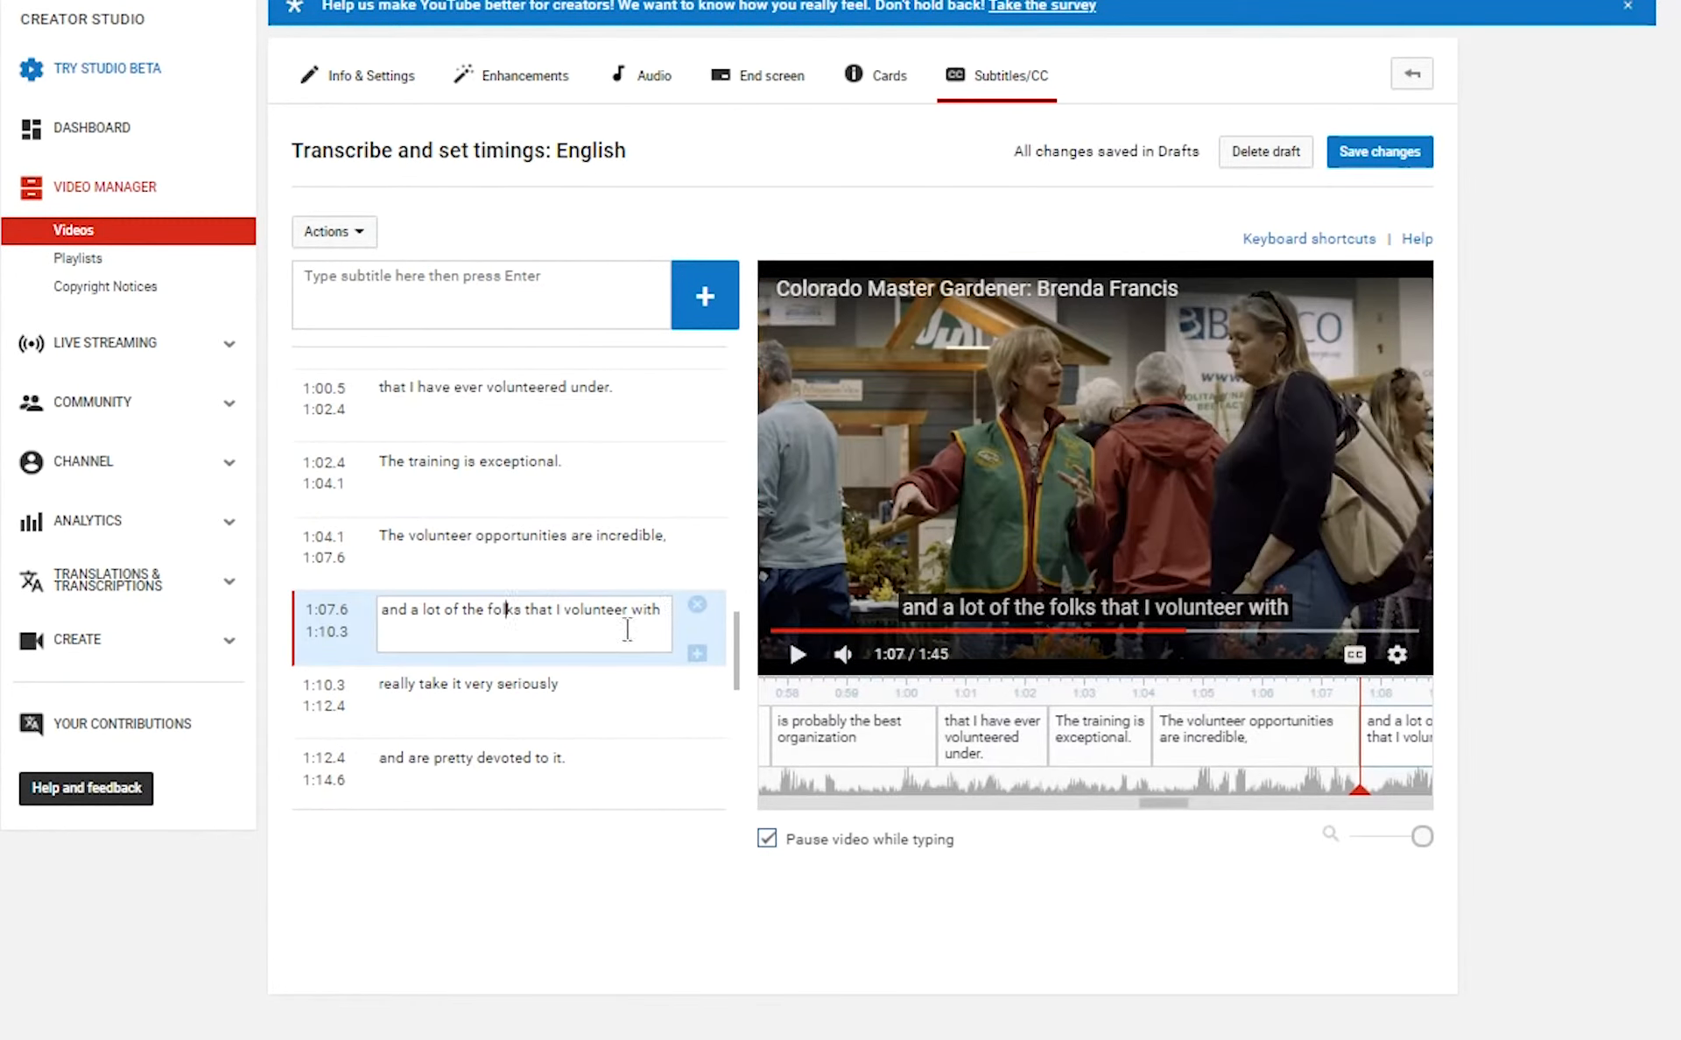
Paste the tag into the 1:07.6, 1:16.7 and 1:20.2 captions.
click(627, 630)
key(ctrl+v)
scroll(533, 570, down, 2)
click(518, 536)
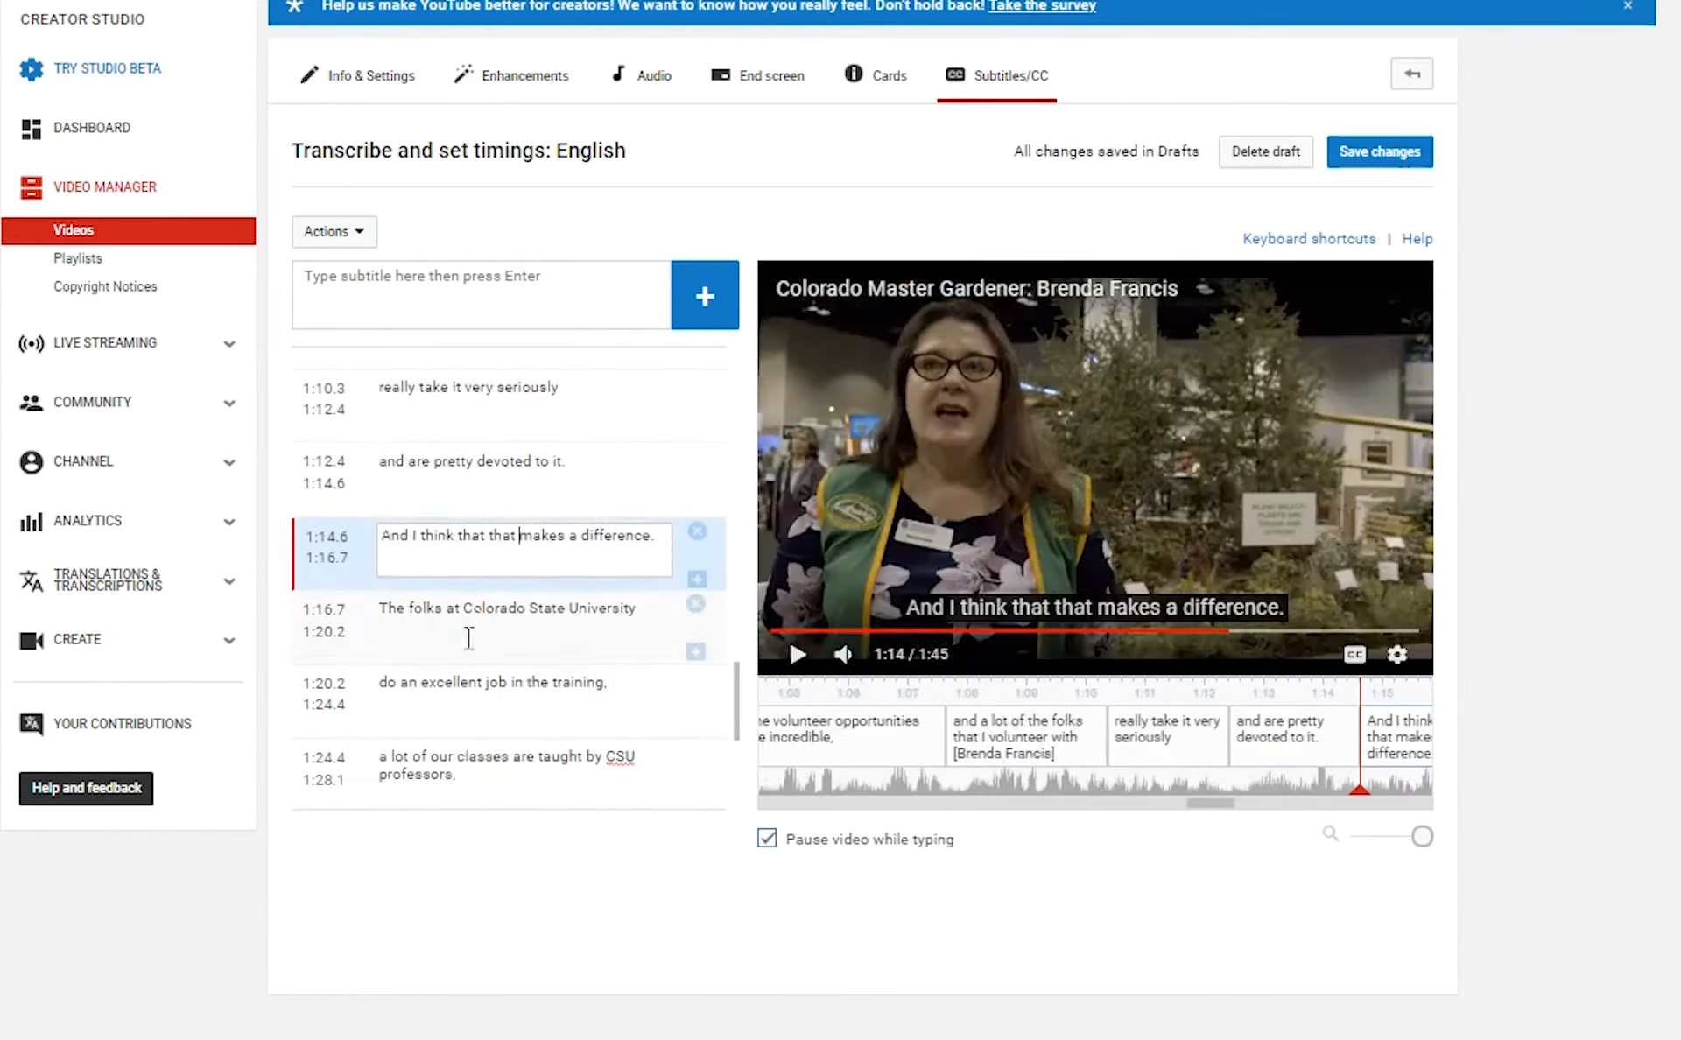
click(615, 628)
key(ctrl+v)
click(619, 686)
key(ctrl+v)
Paste the tag into the 1:30.3 and 1:32.7 captions.
scroll(561, 631, down, 3)
click(516, 480)
click(500, 556)
click(507, 632)
key(ctrl+v)
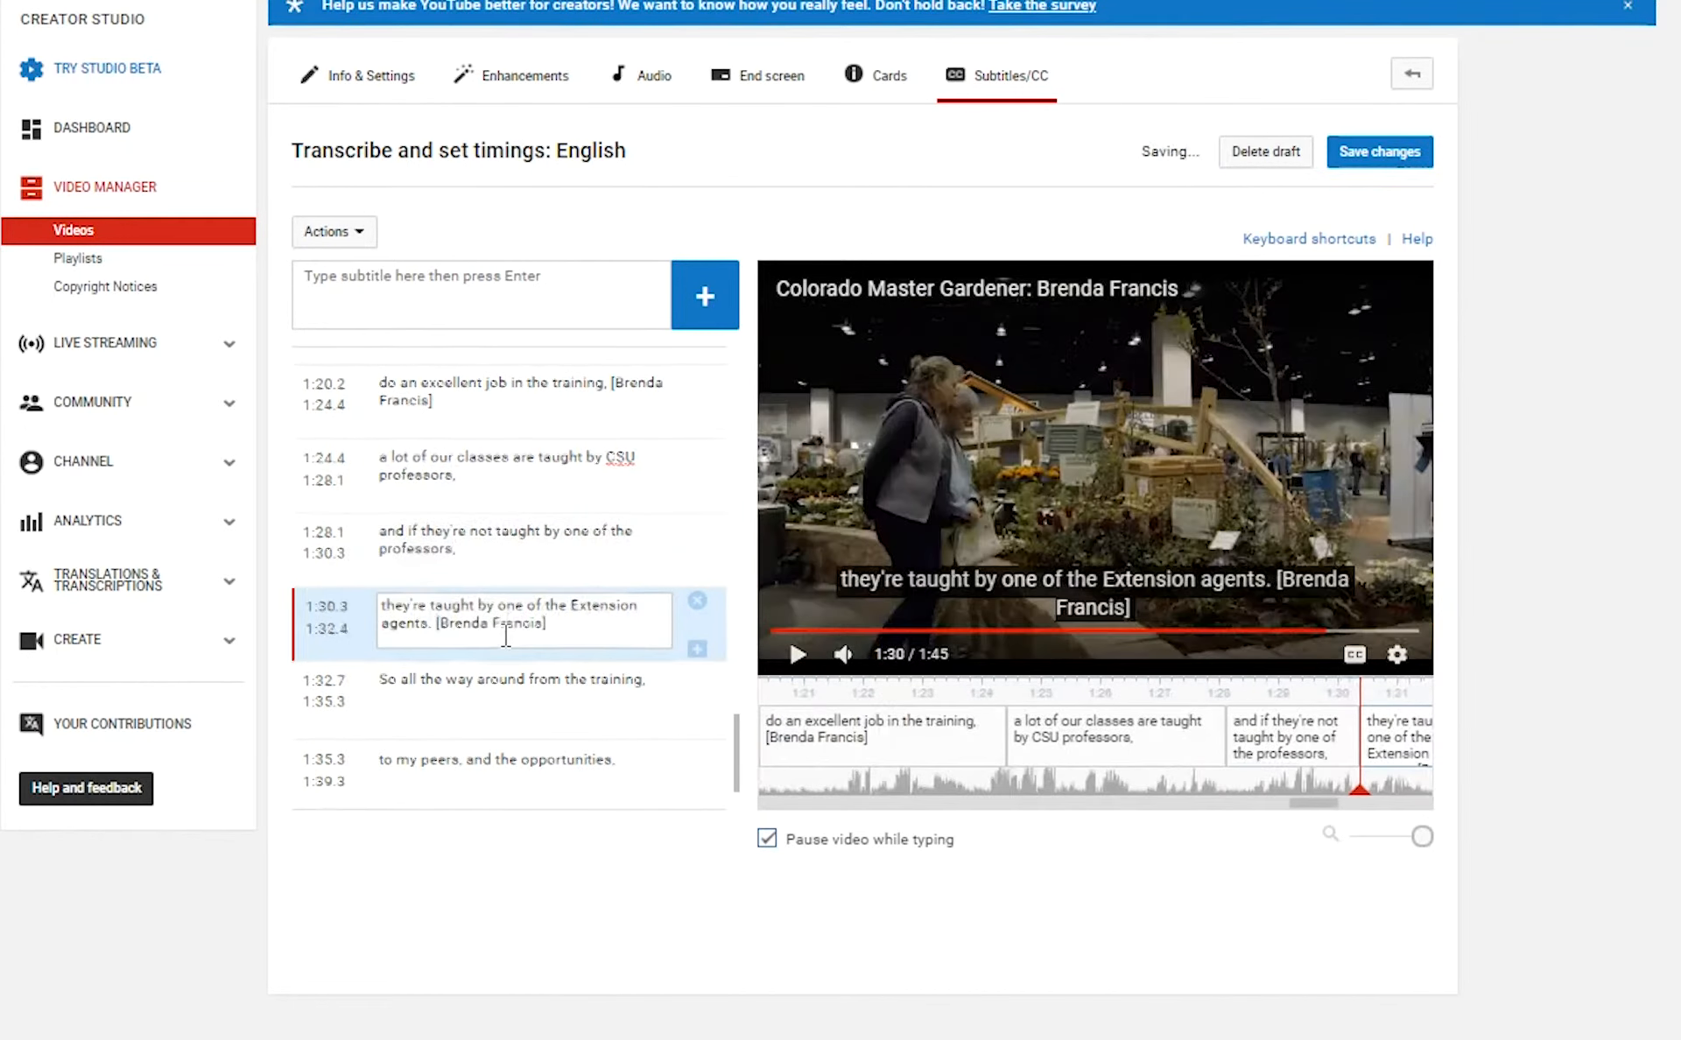
click(509, 617)
click(645, 591)
key(ctrl+v)
click(638, 668)
click(541, 740)
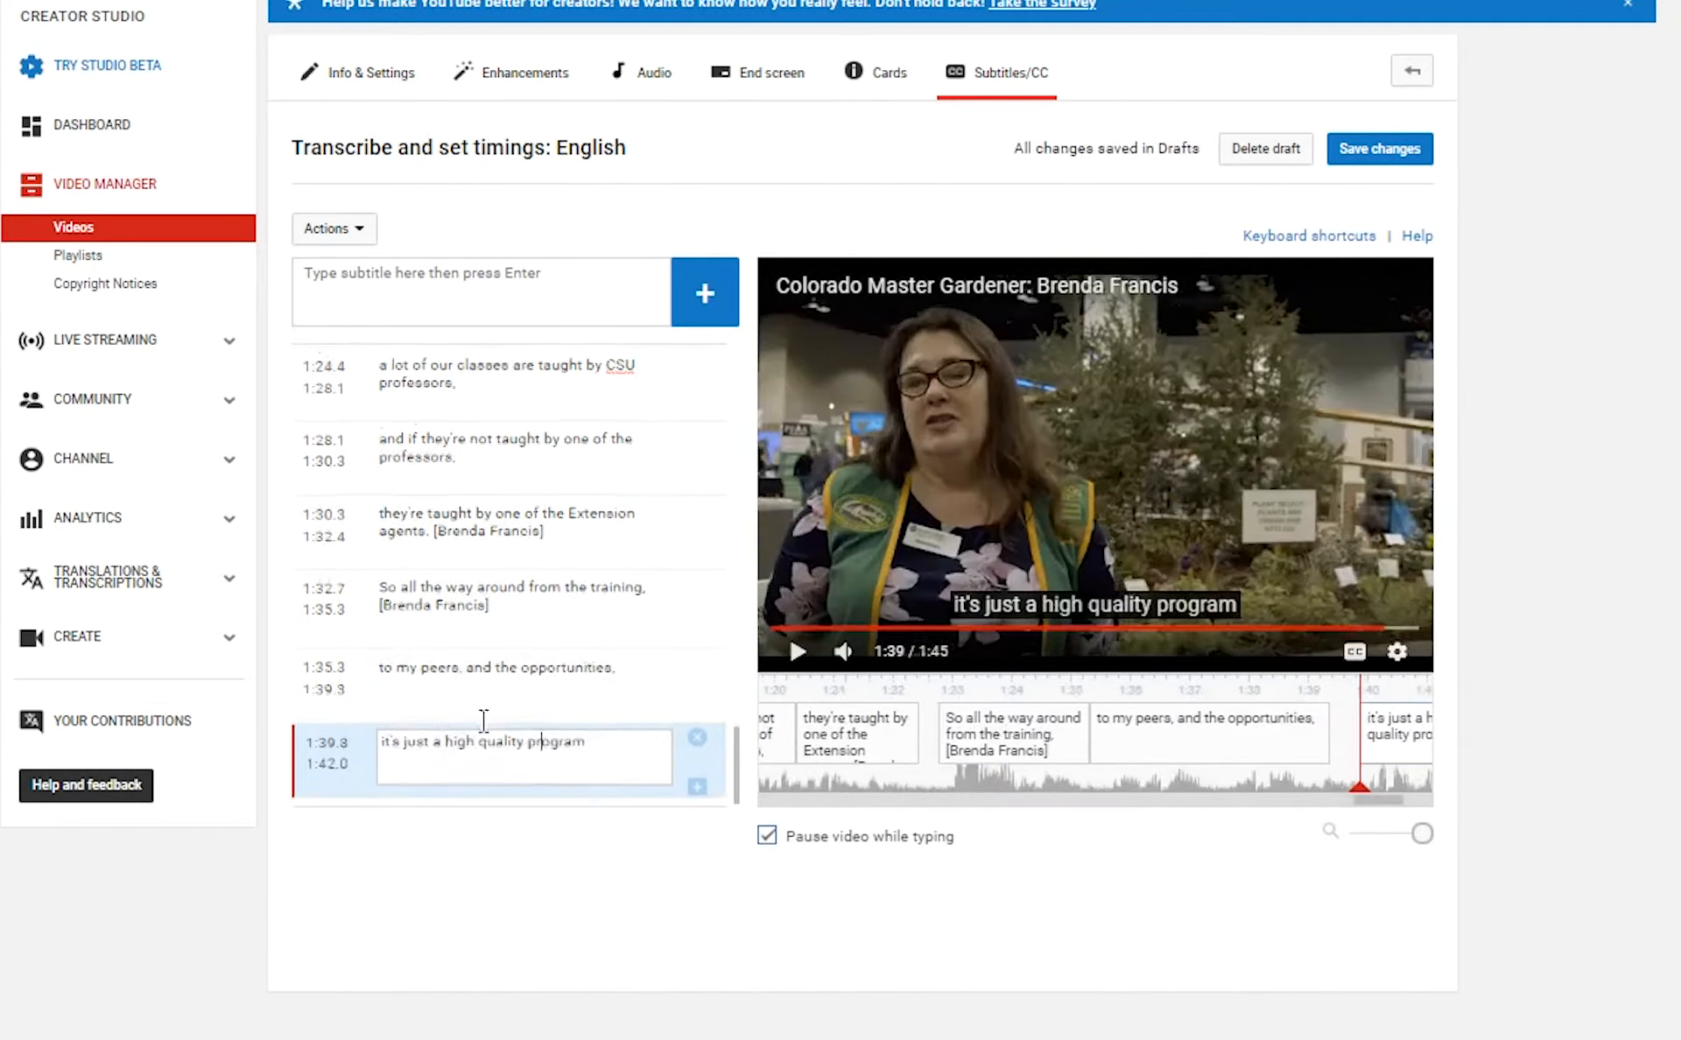
Return to the first caption and play the video from the start to review.
scroll(503, 716, up, 9)
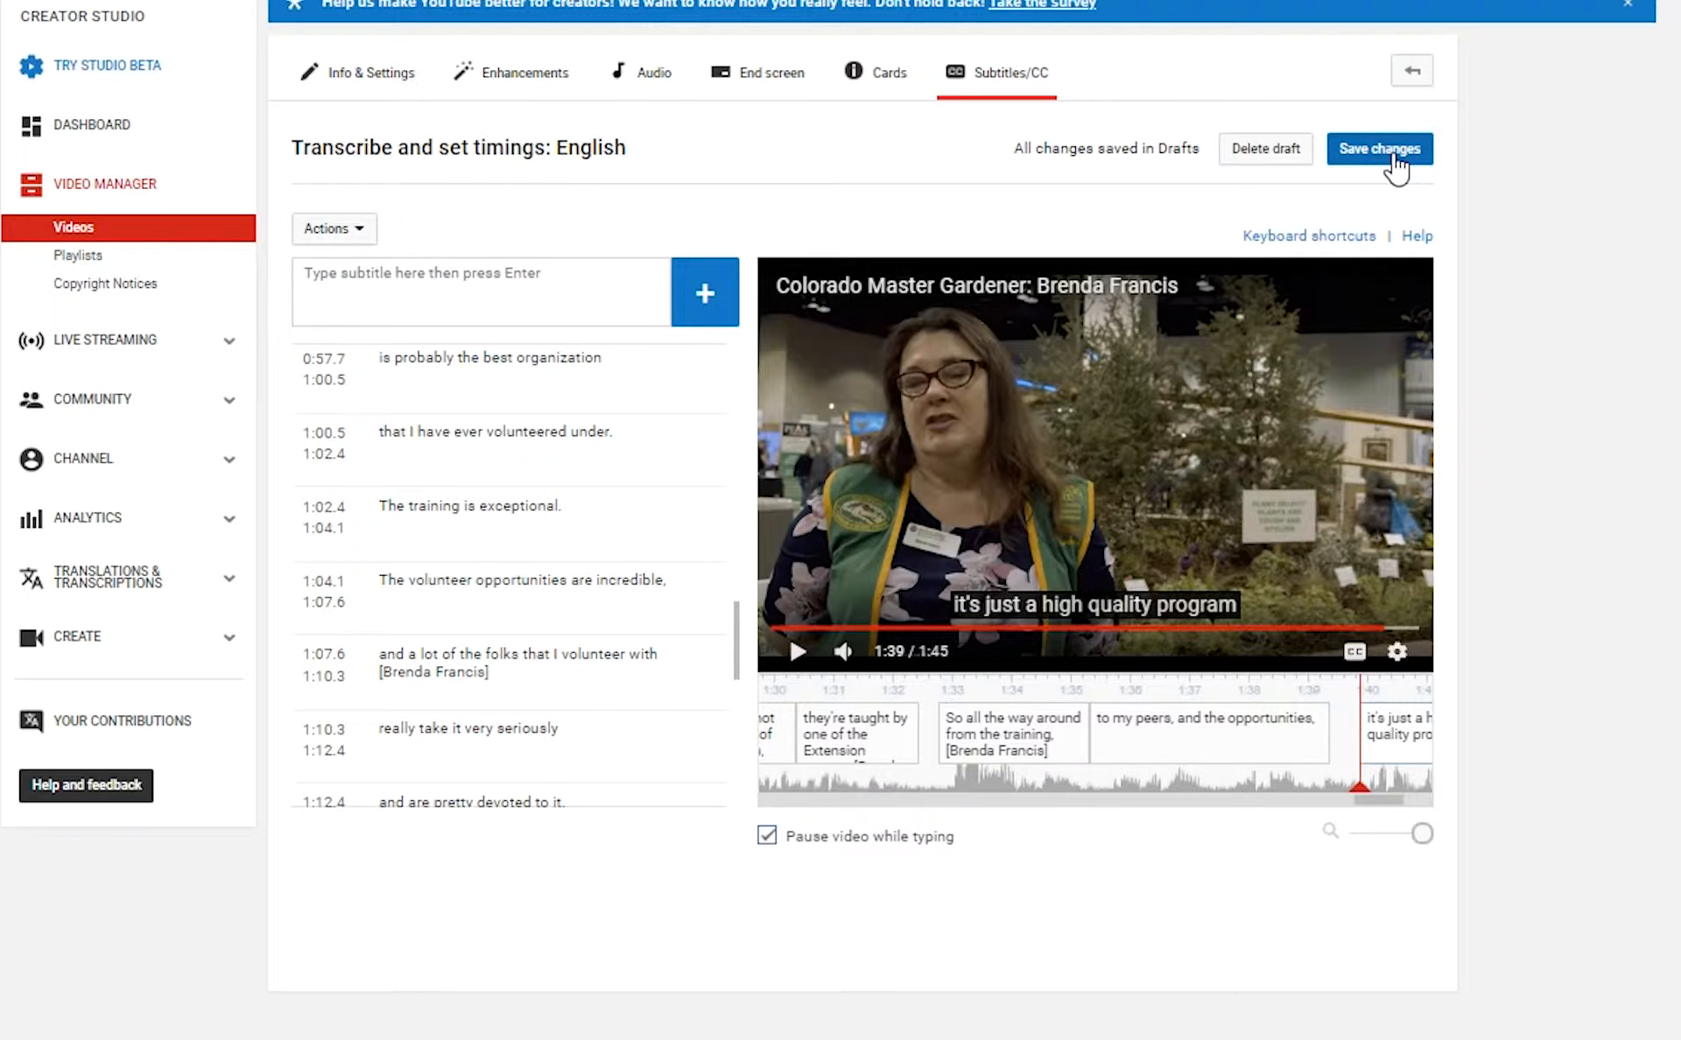
click(514, 742)
scroll(512, 756, up, 14)
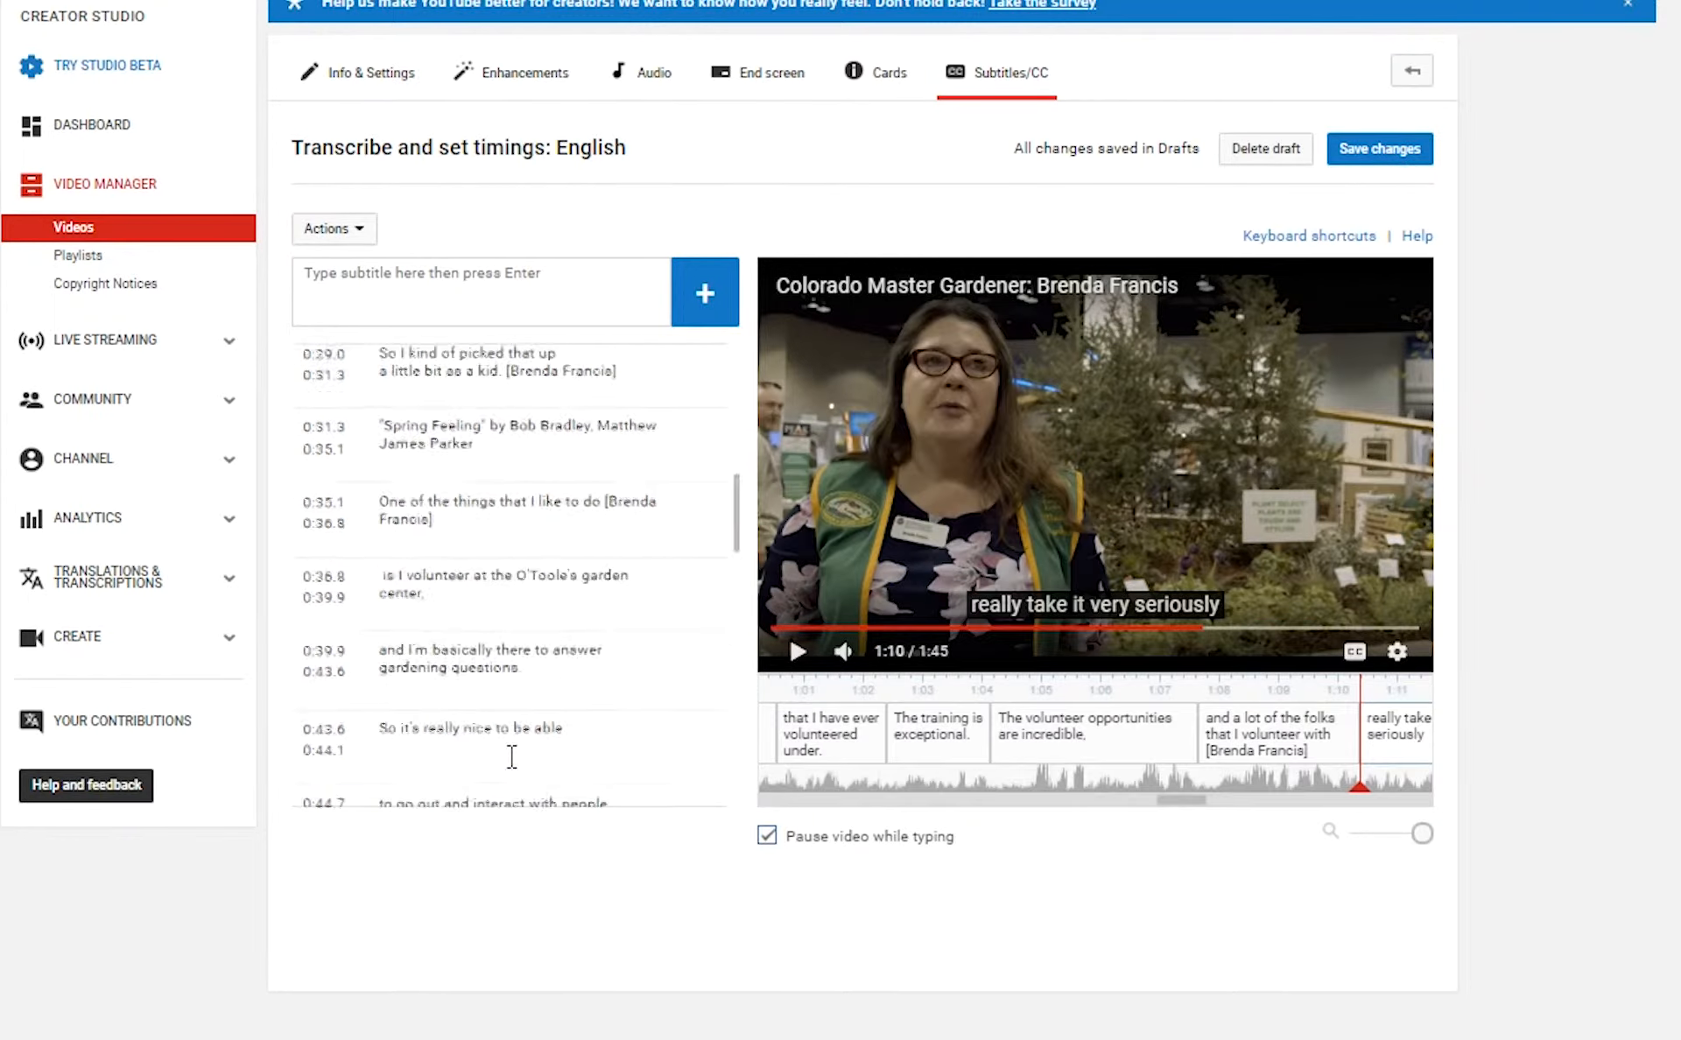
click(544, 450)
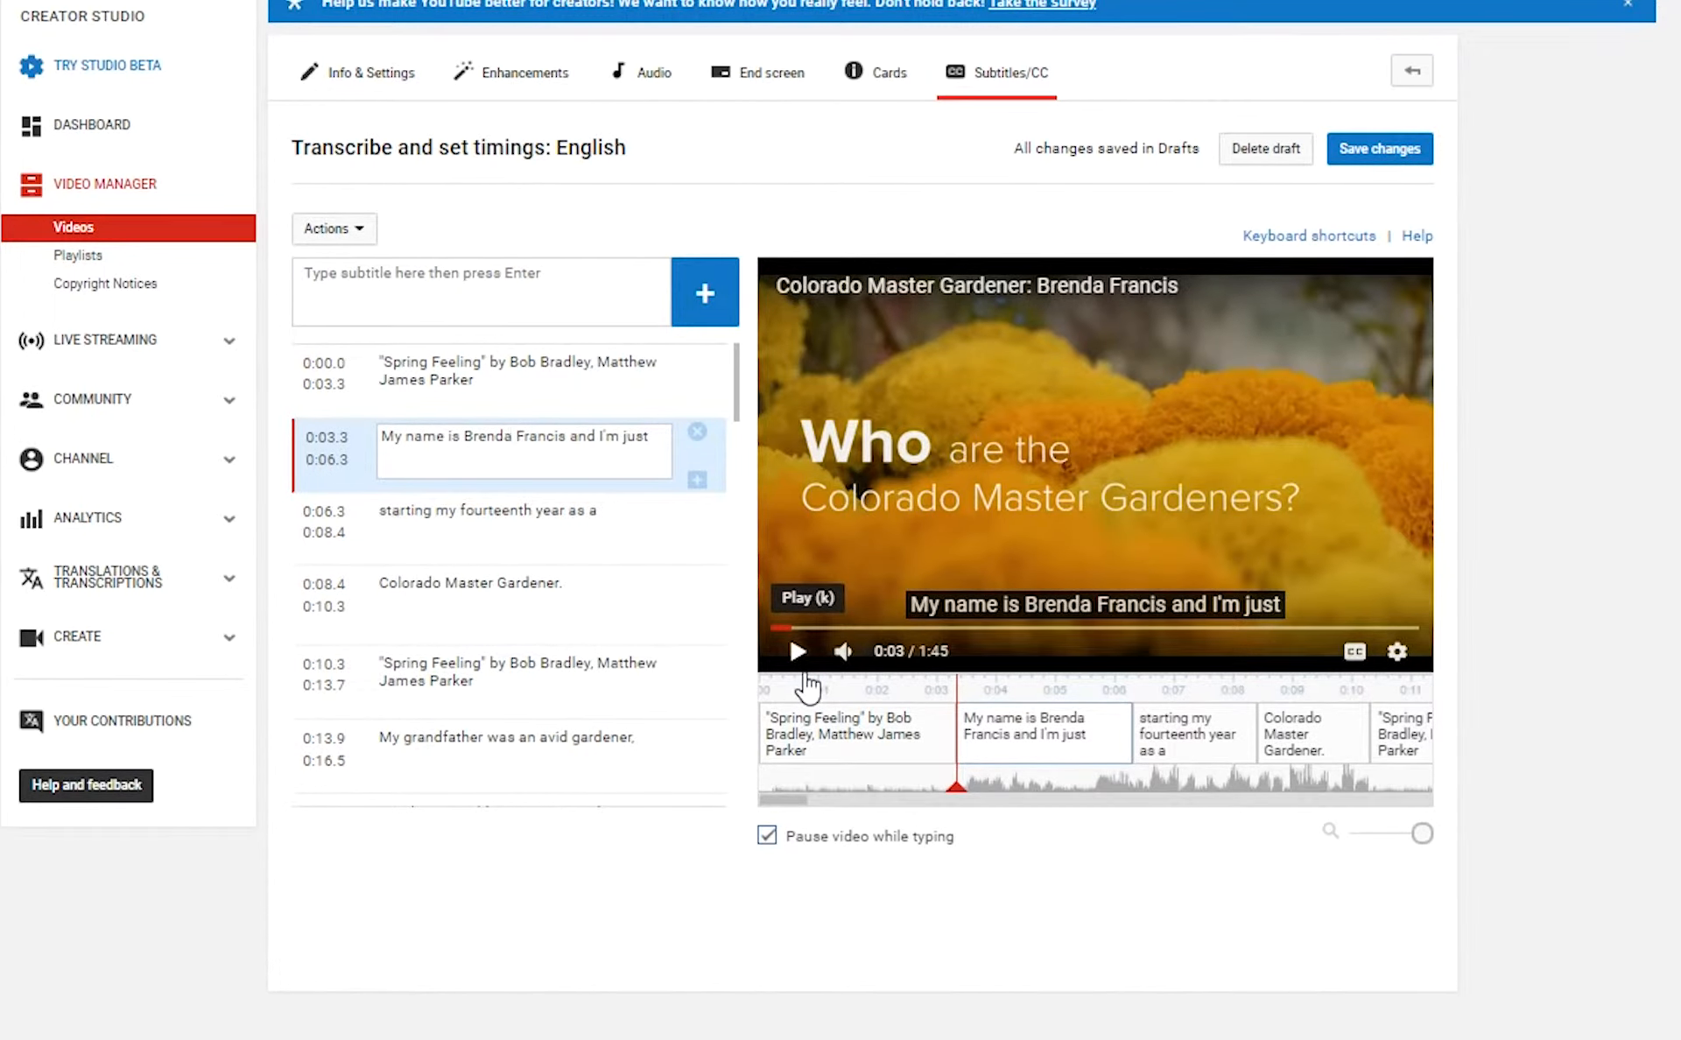
click(814, 687)
click(796, 666)
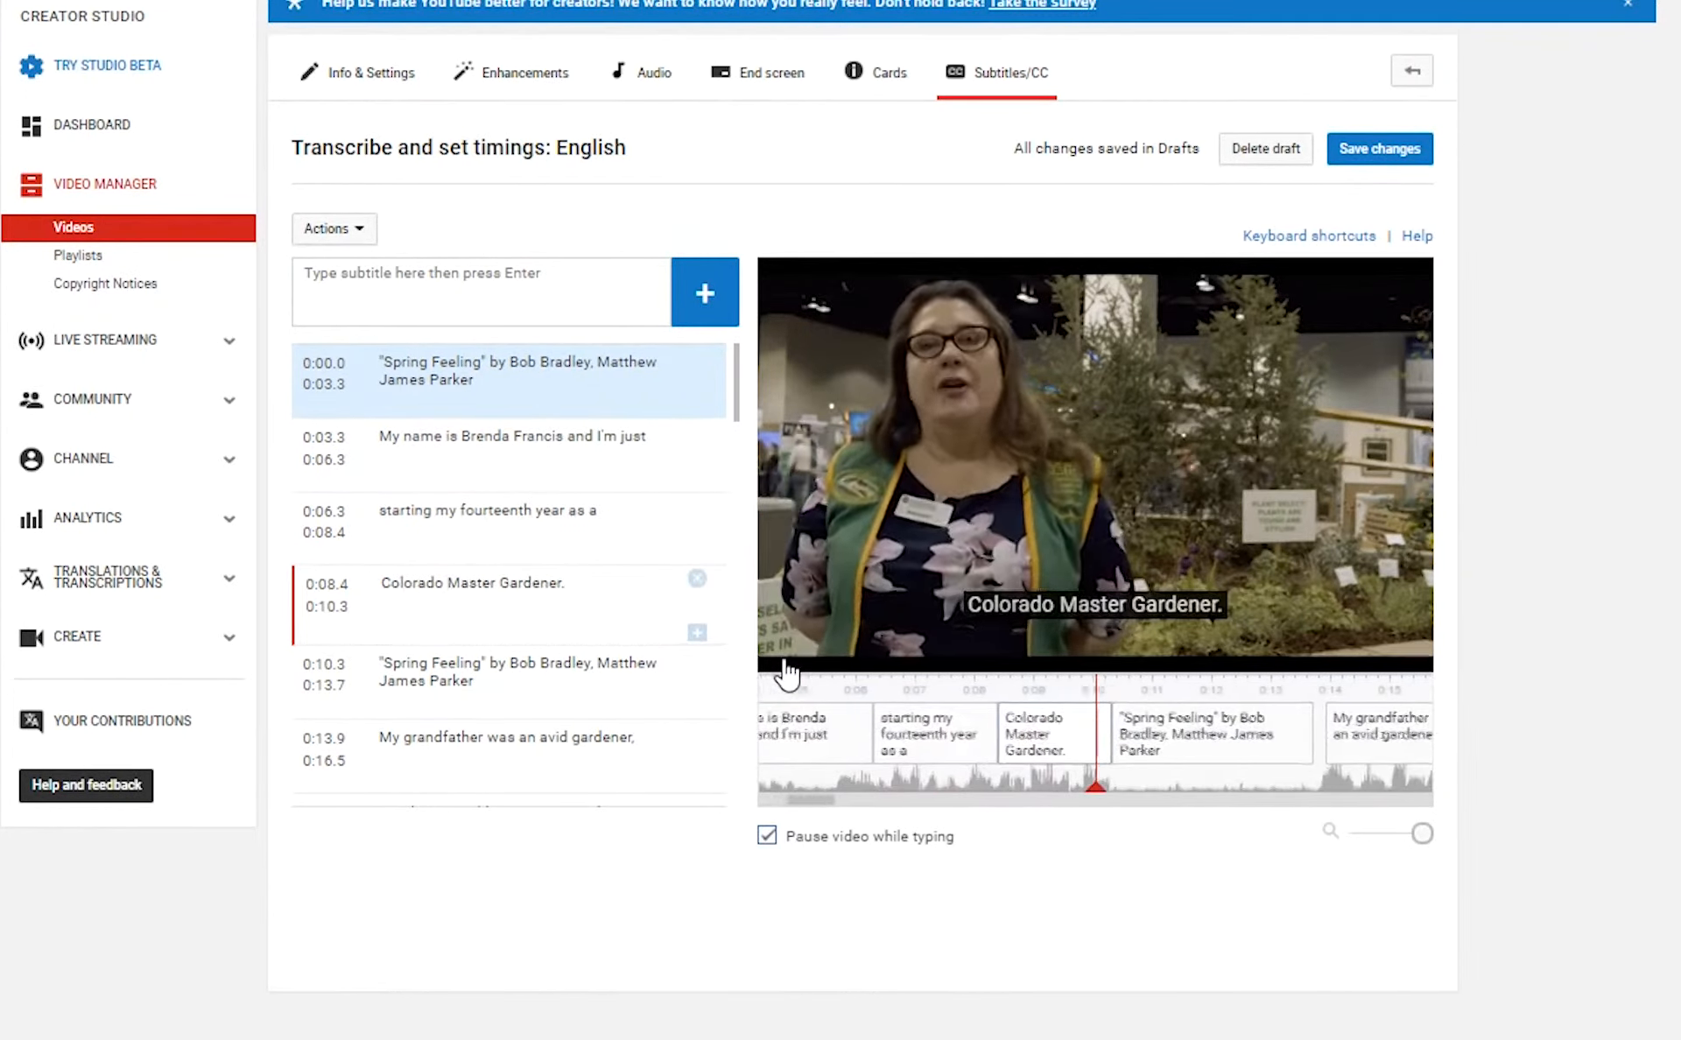
While reviewing, tag the 0:13.9 caption and fix spacing before the 1:30.3 tag.
click(668, 739)
key(ctrl+v)
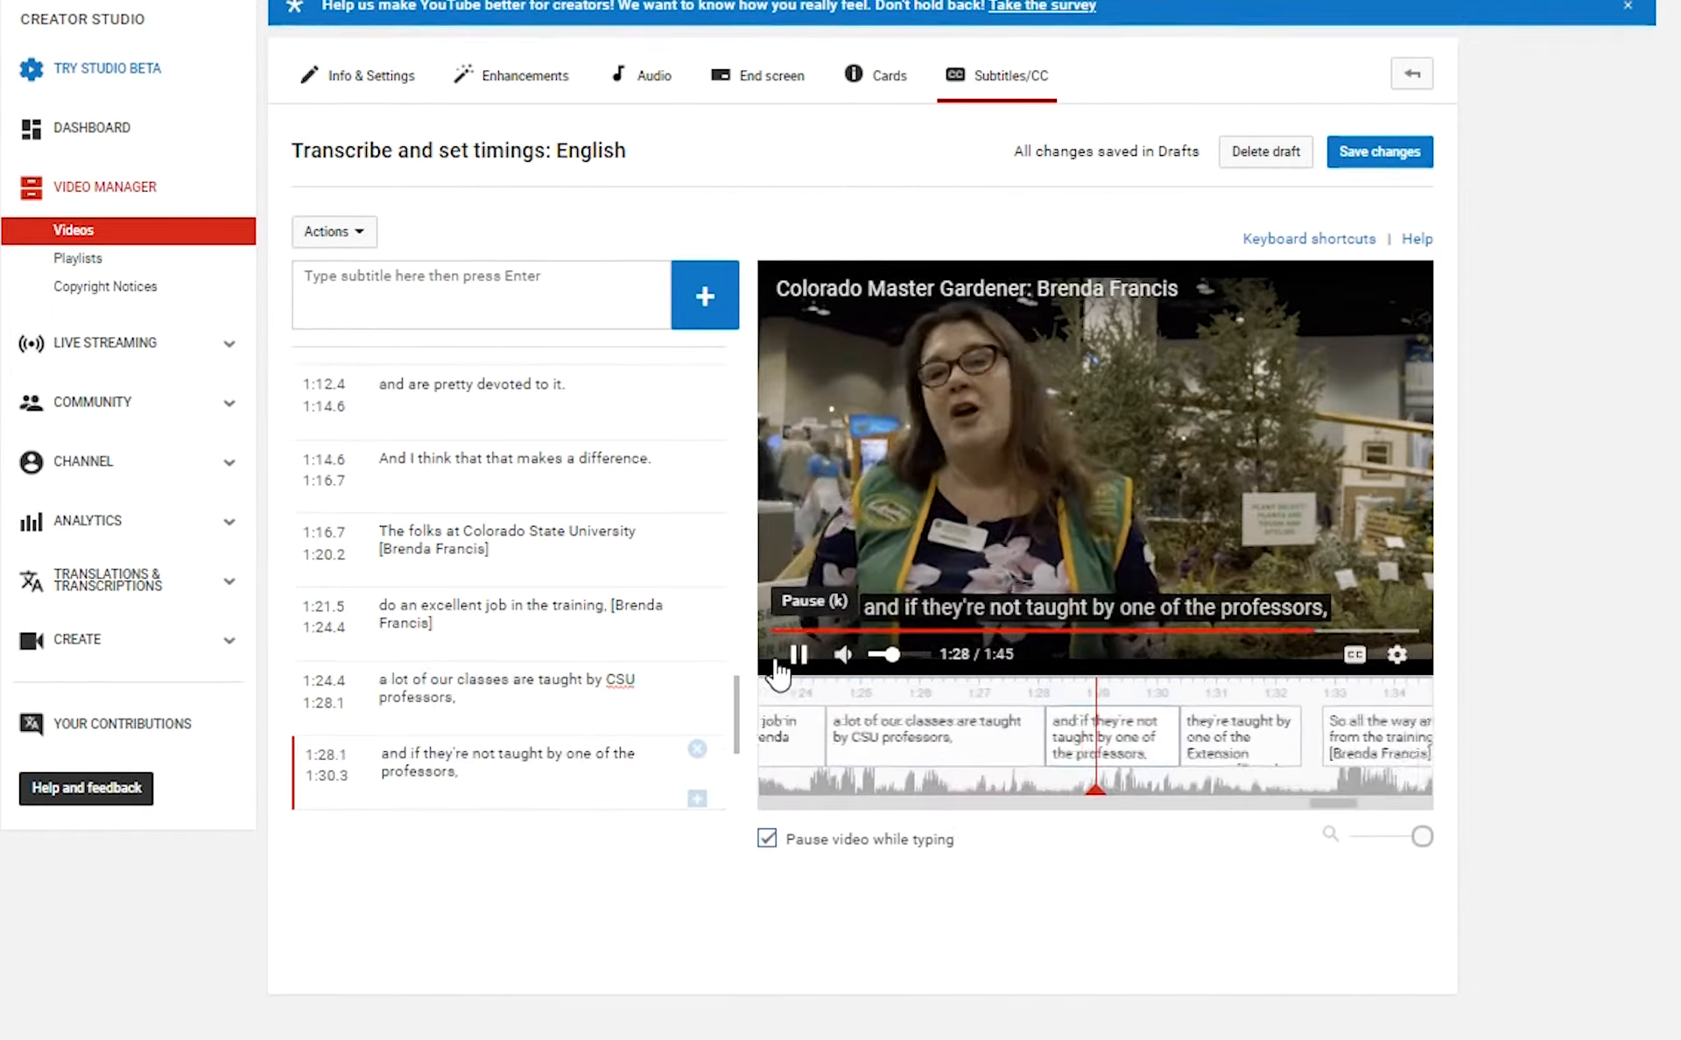
click(792, 657)
click(435, 770)
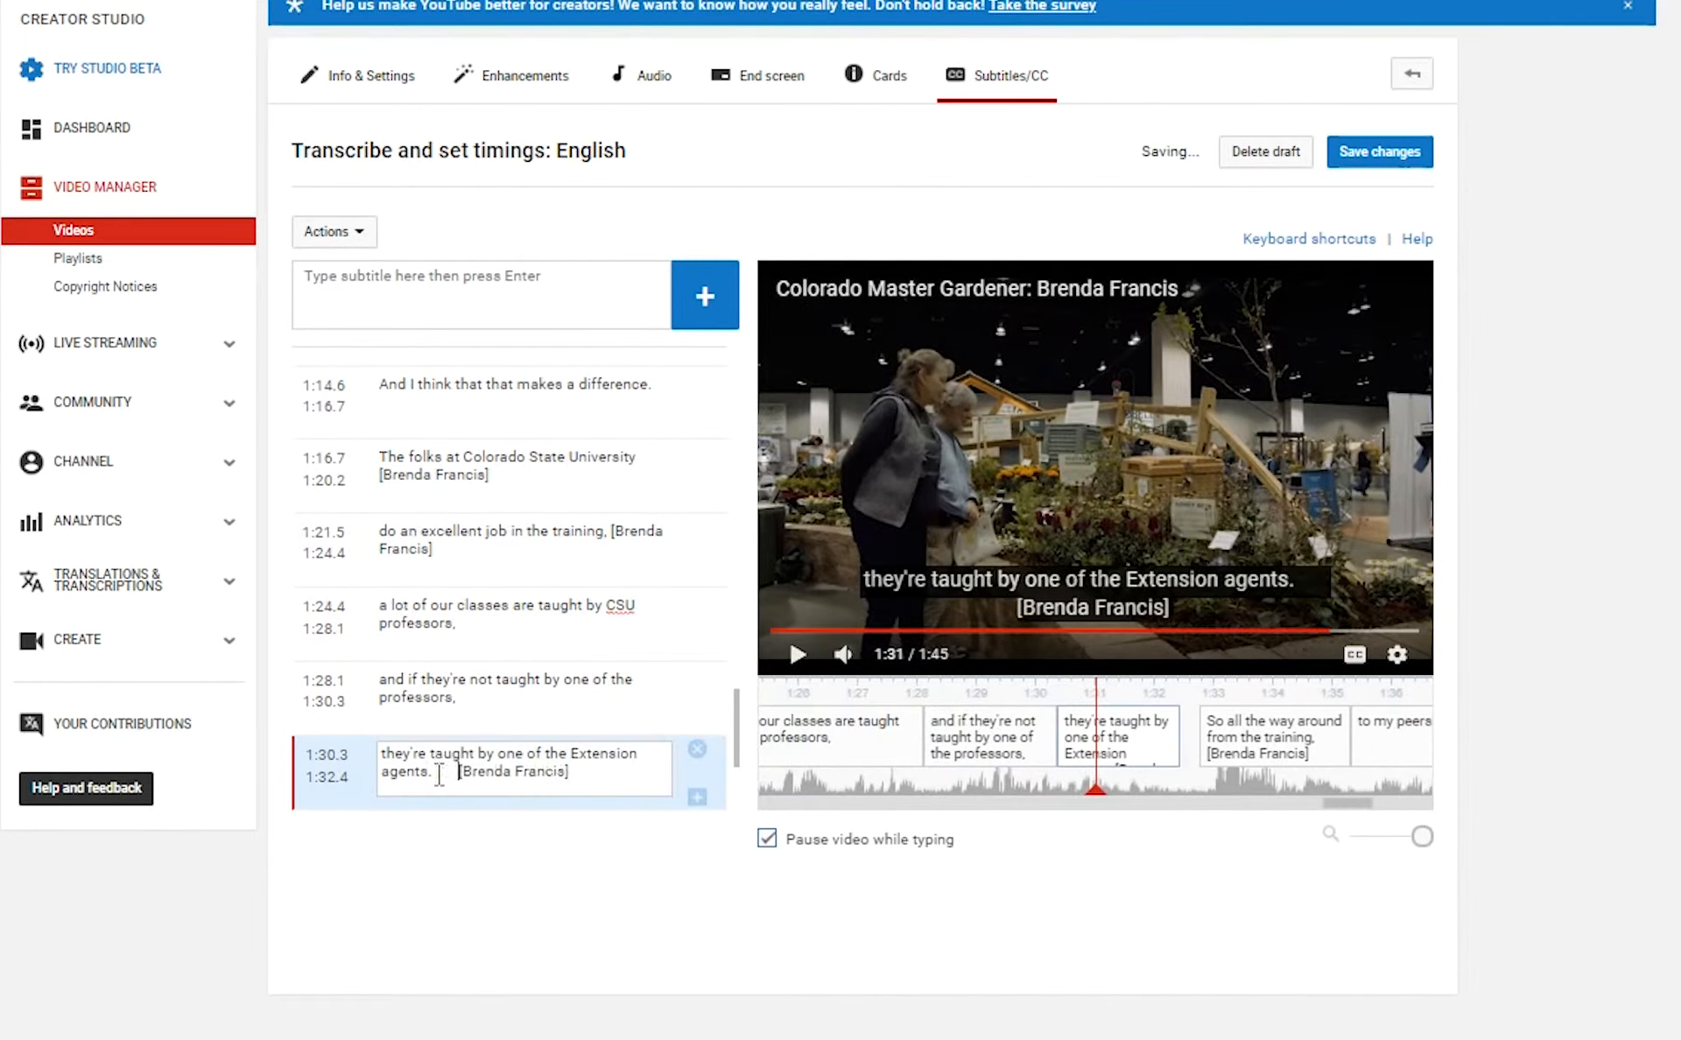
click(795, 660)
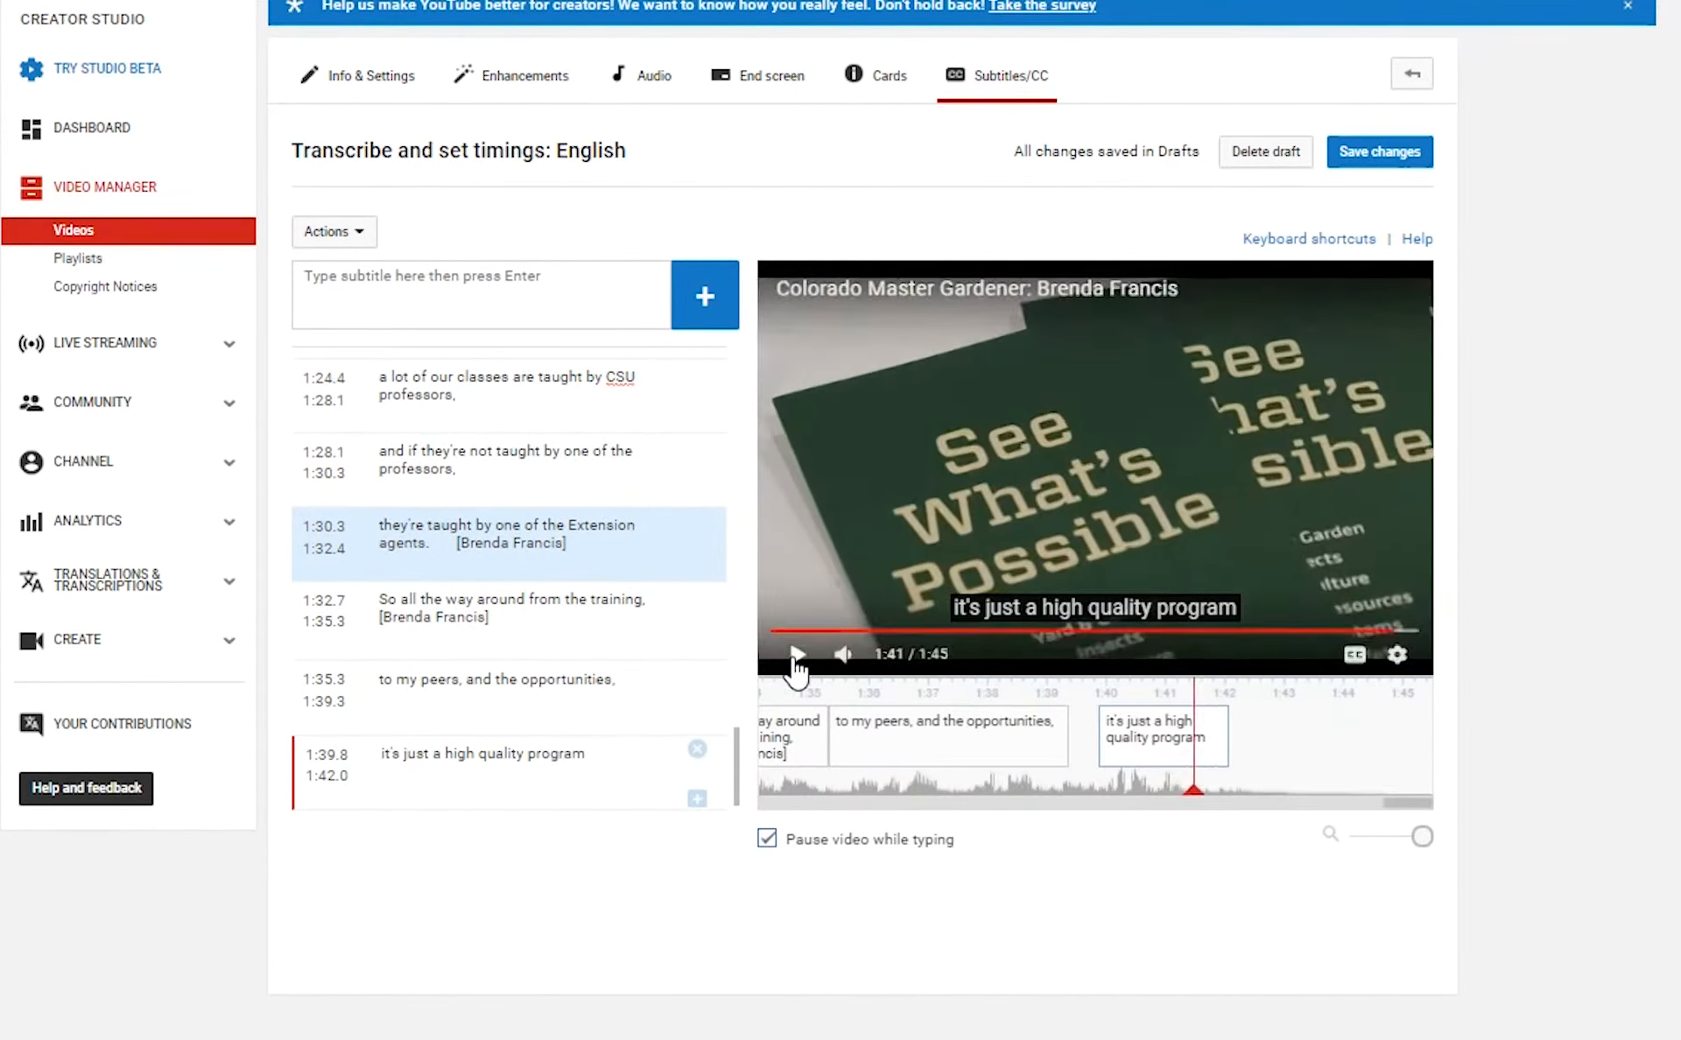
click(1197, 742)
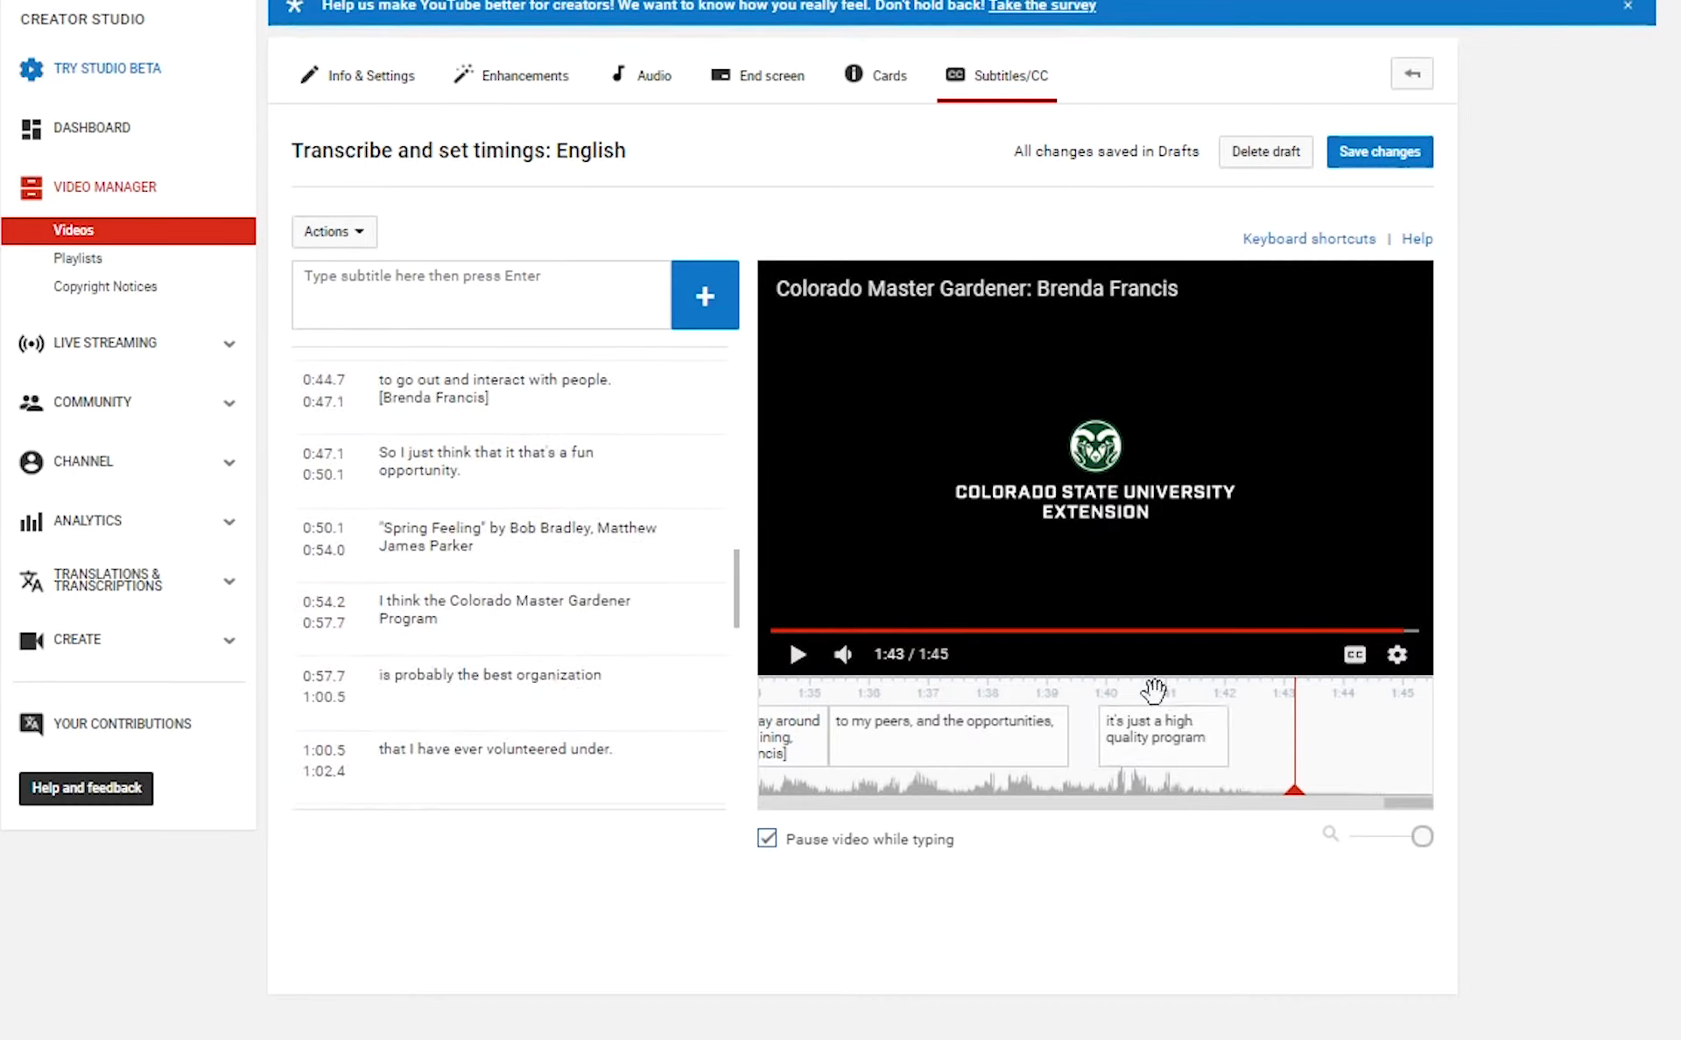
scroll(468, 685, up, 8)
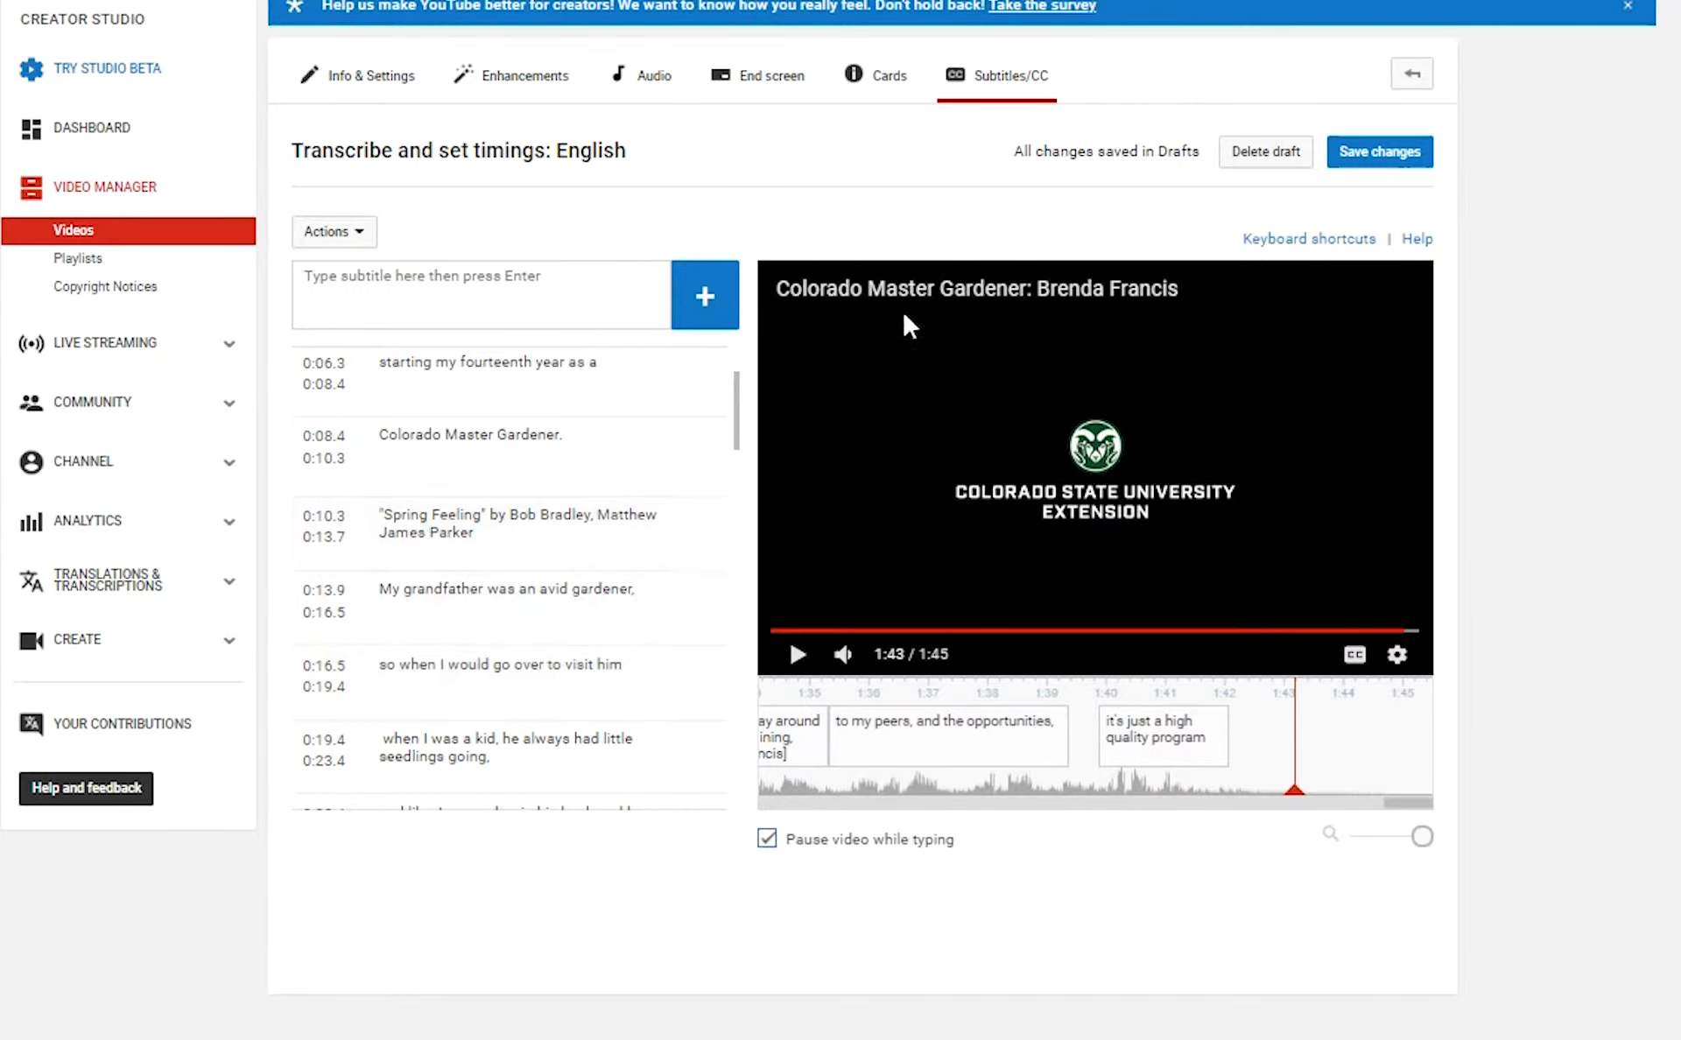
Publish the edited English captions and open the published English track's transcript.
click(1388, 153)
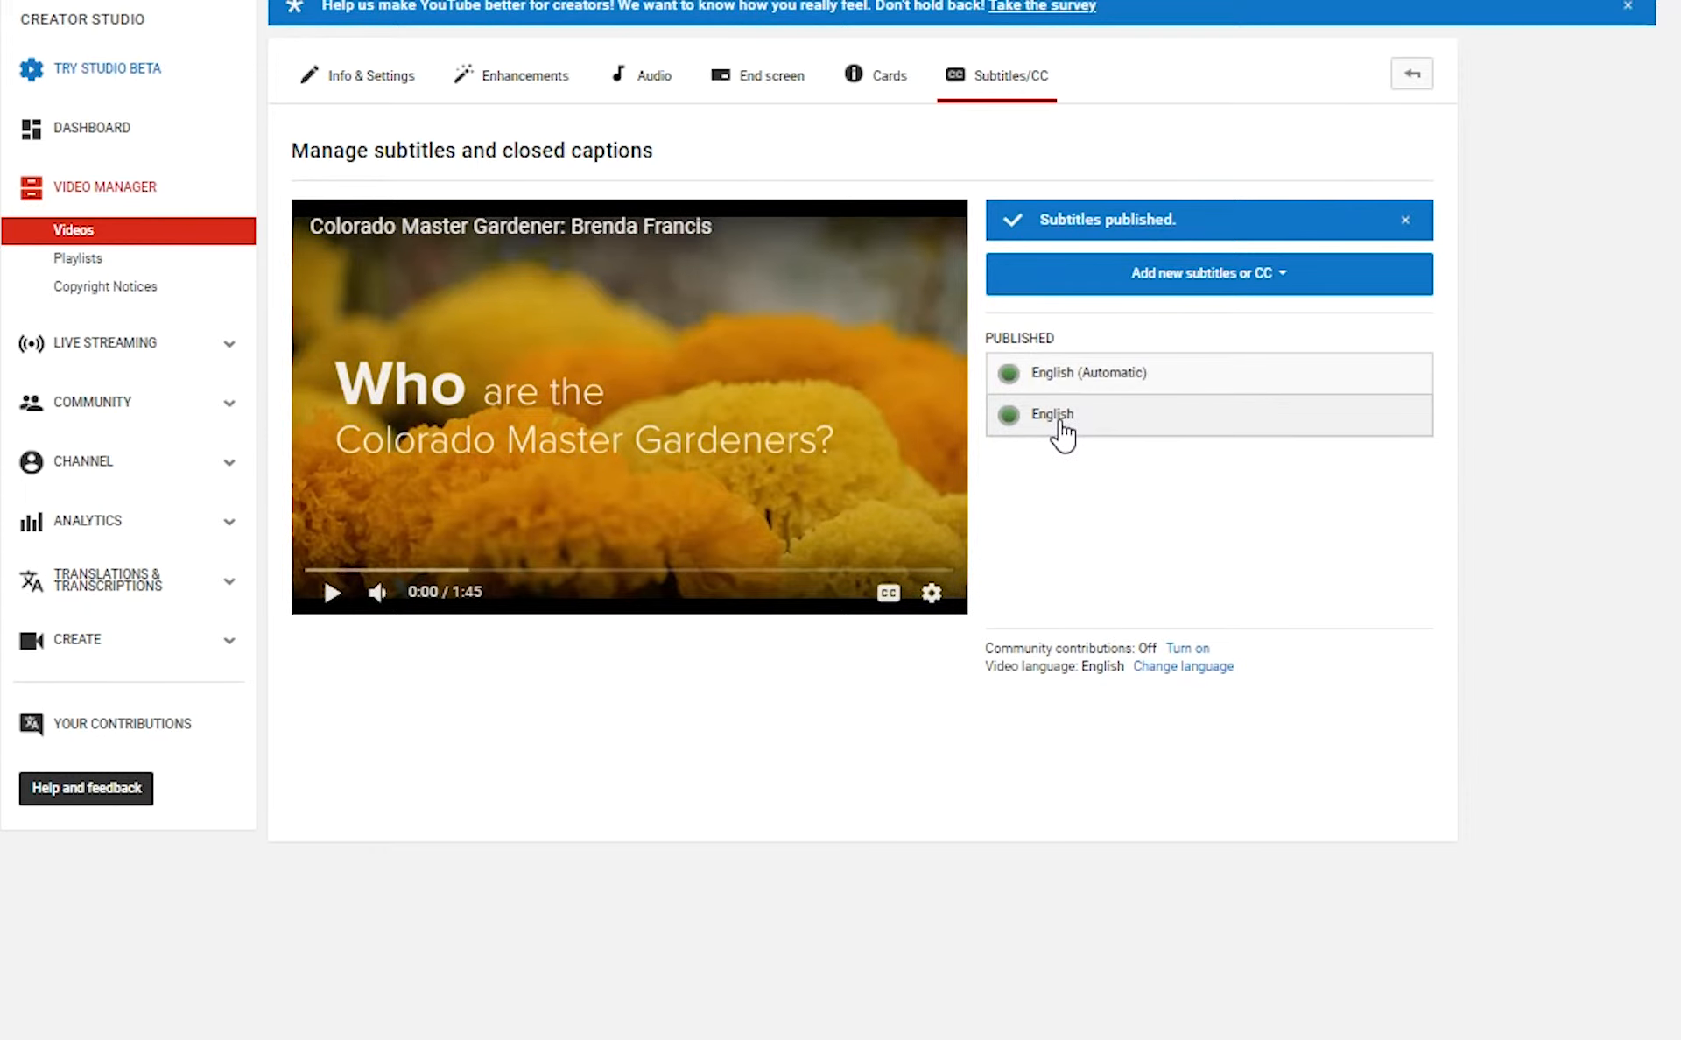
click(1062, 429)
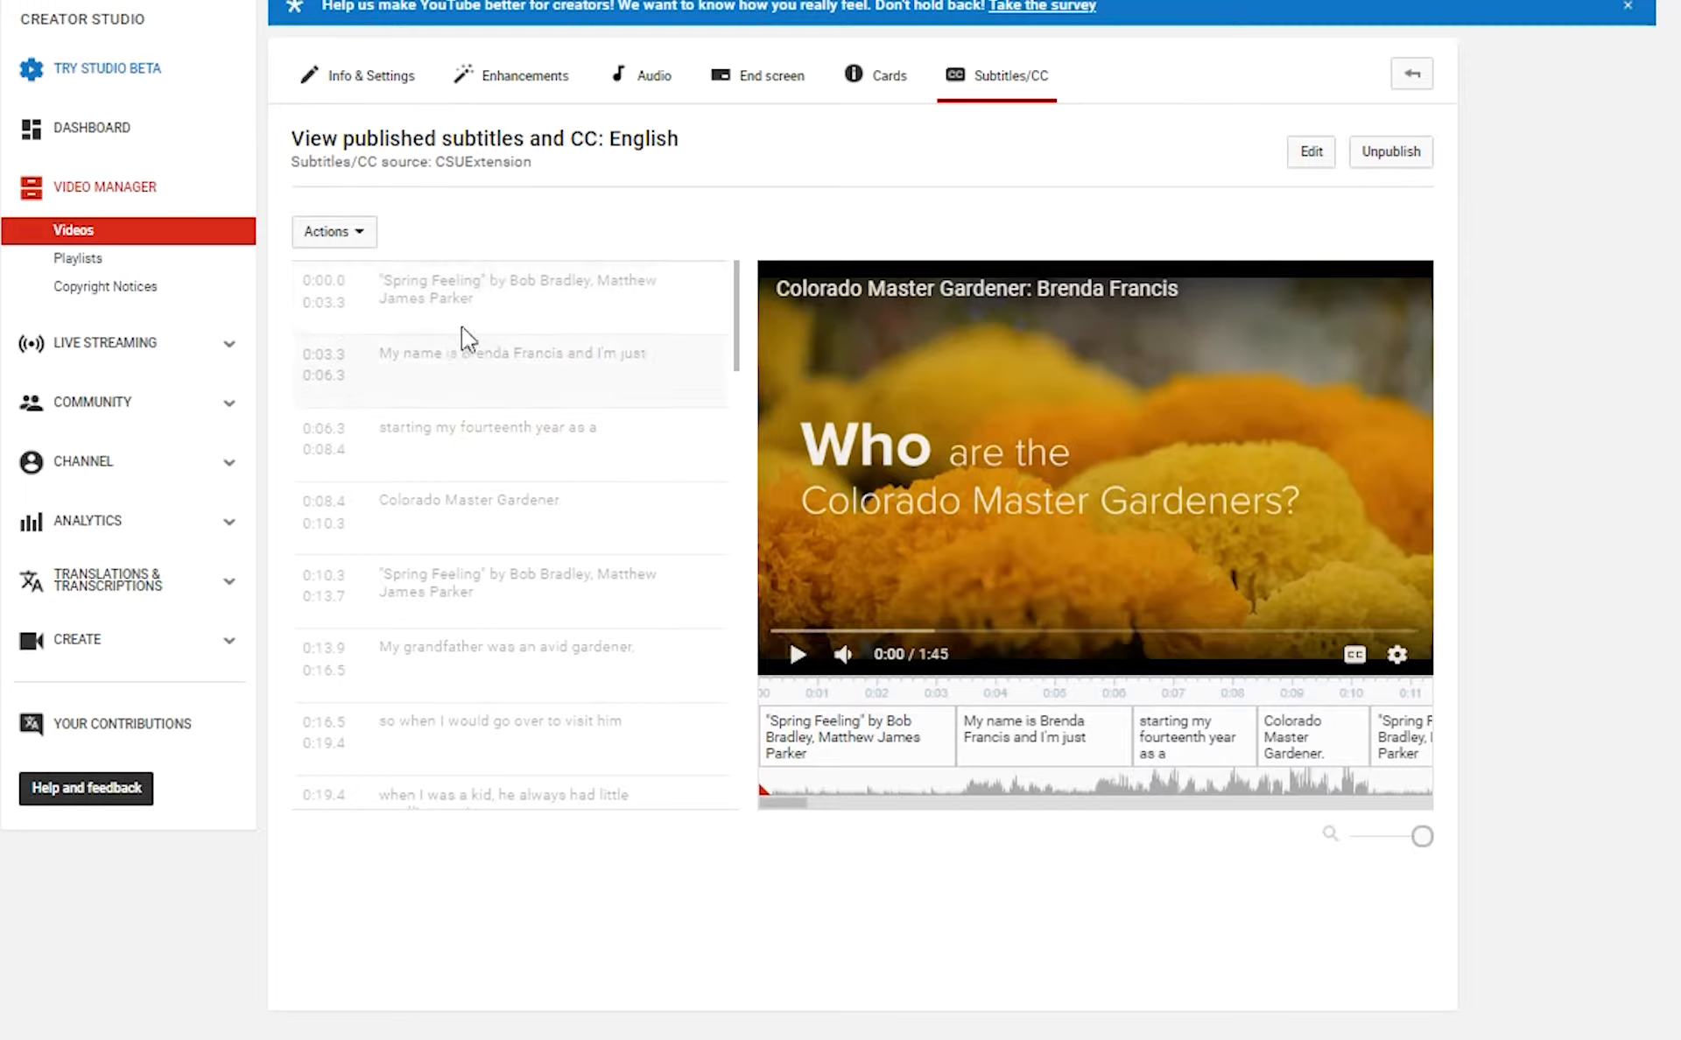
scroll(417, 385, down, 3)
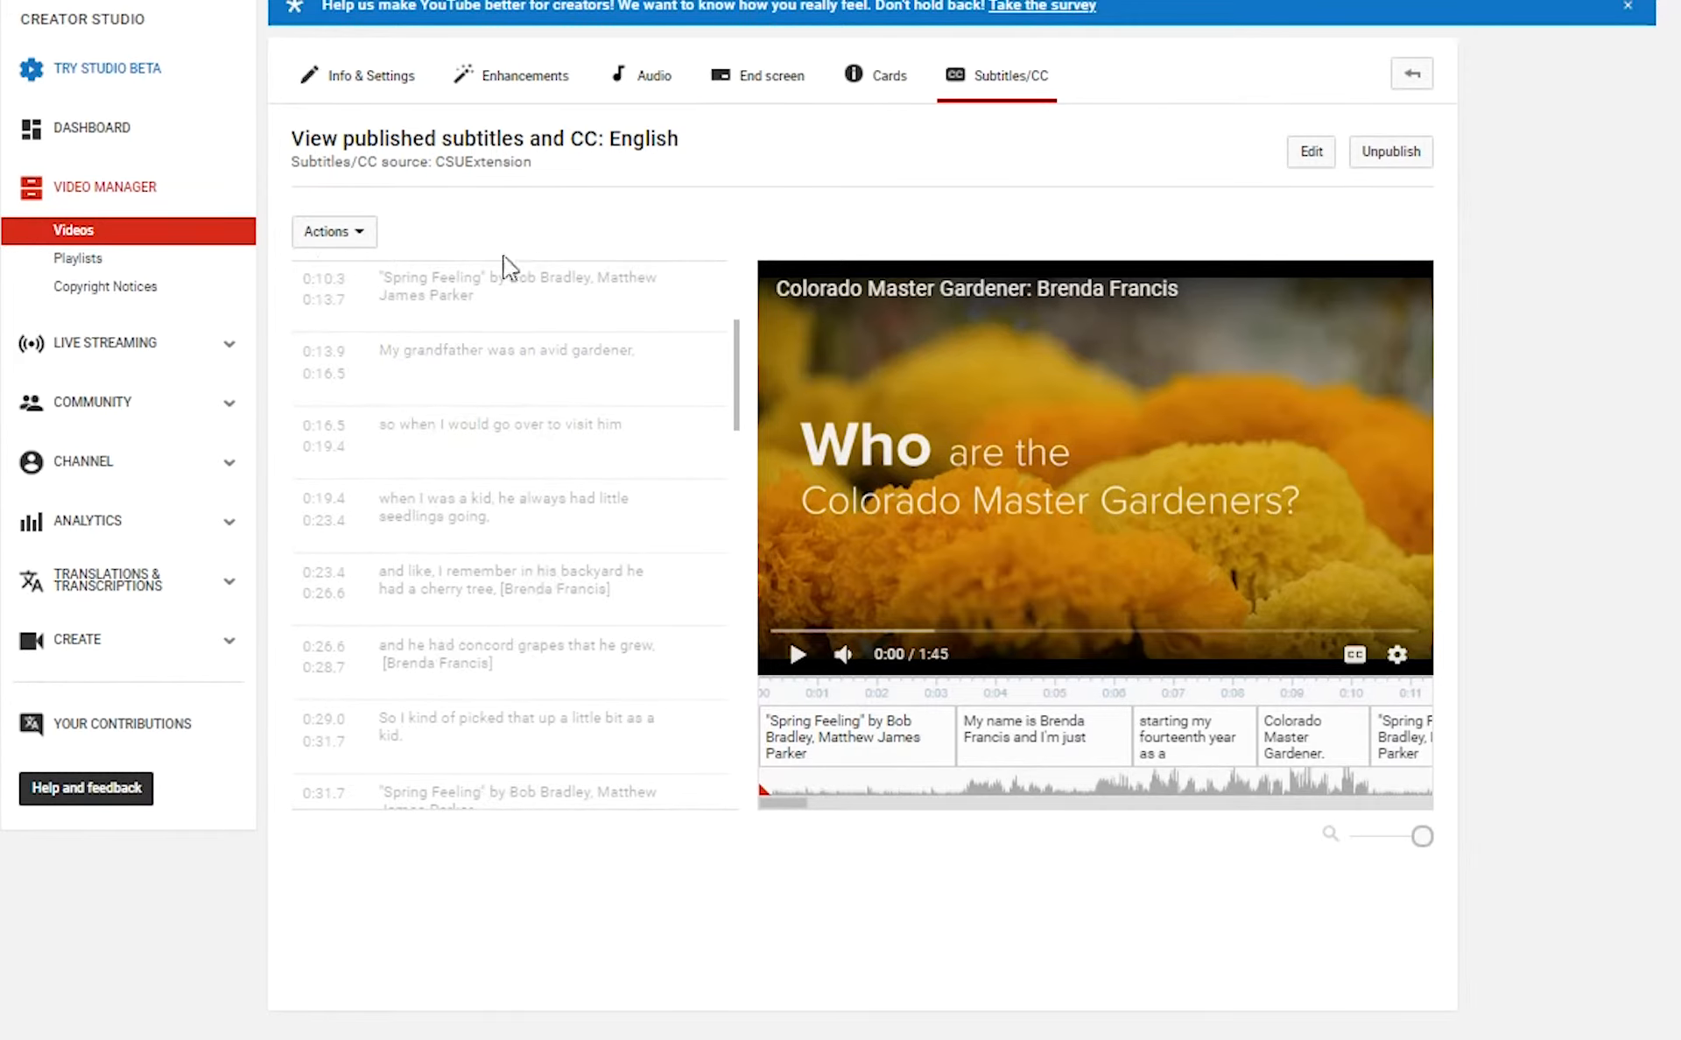
Download the English captions as an .sbv file via Actions > Download and choose Notepad.
click(1312, 154)
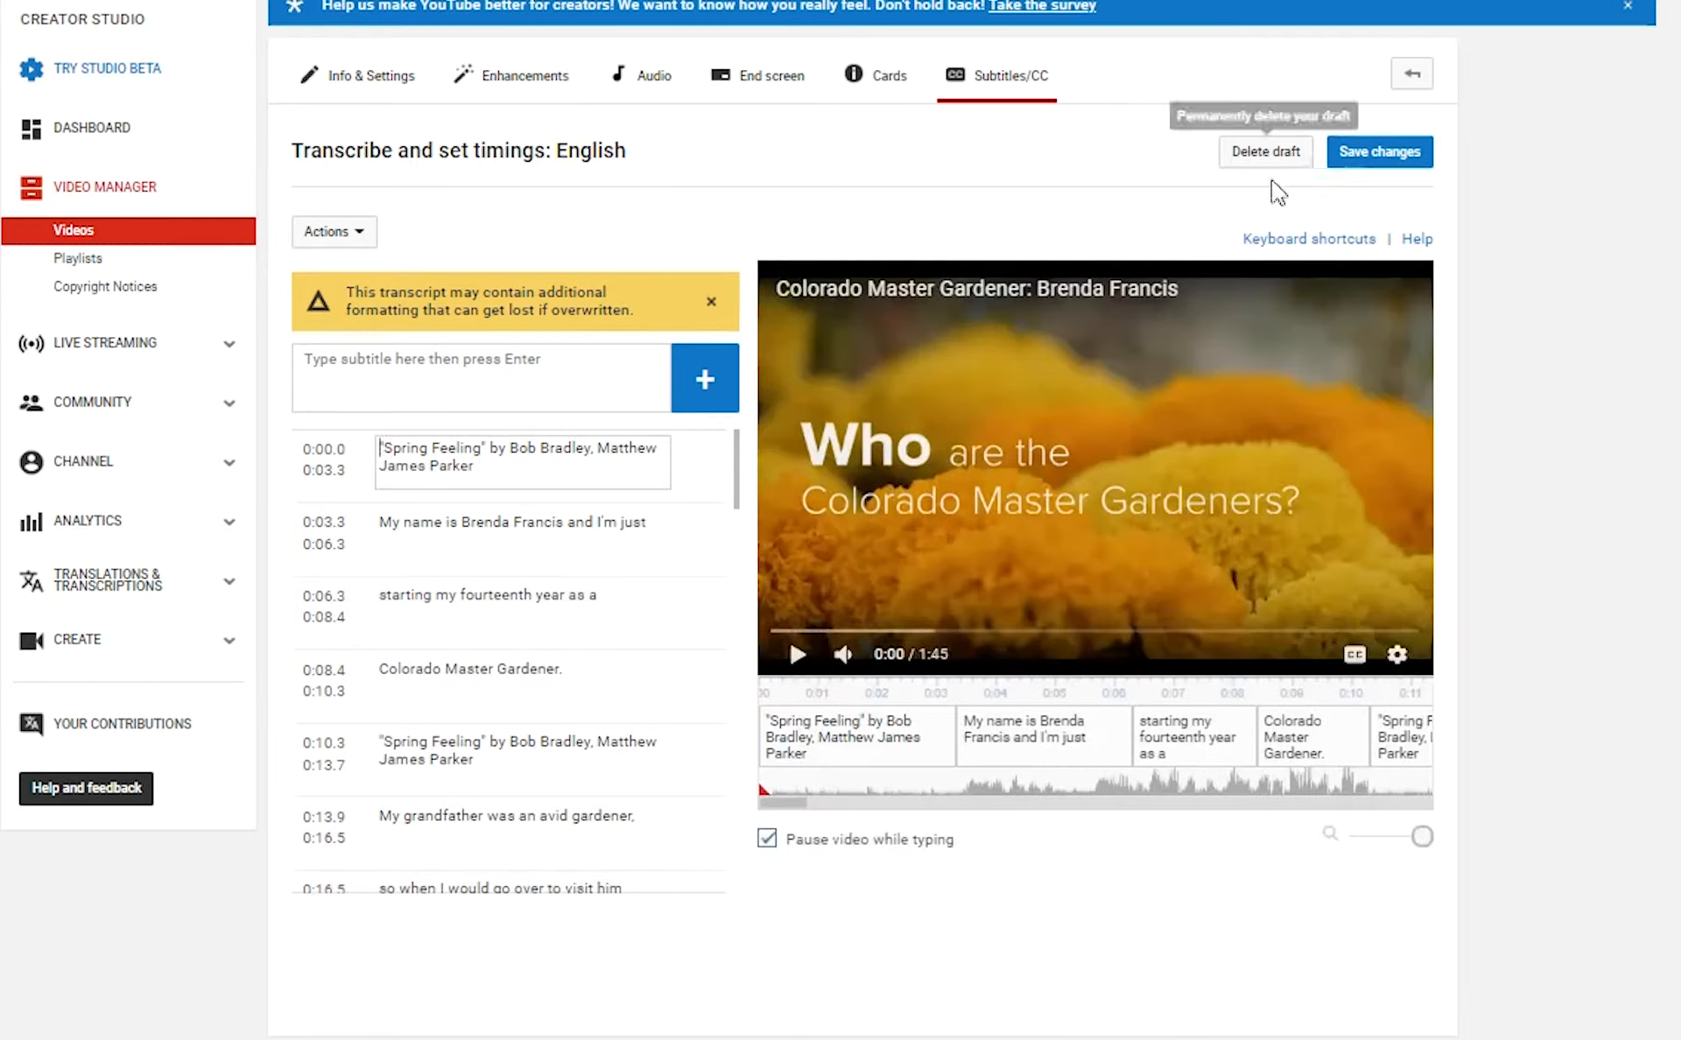
click(711, 301)
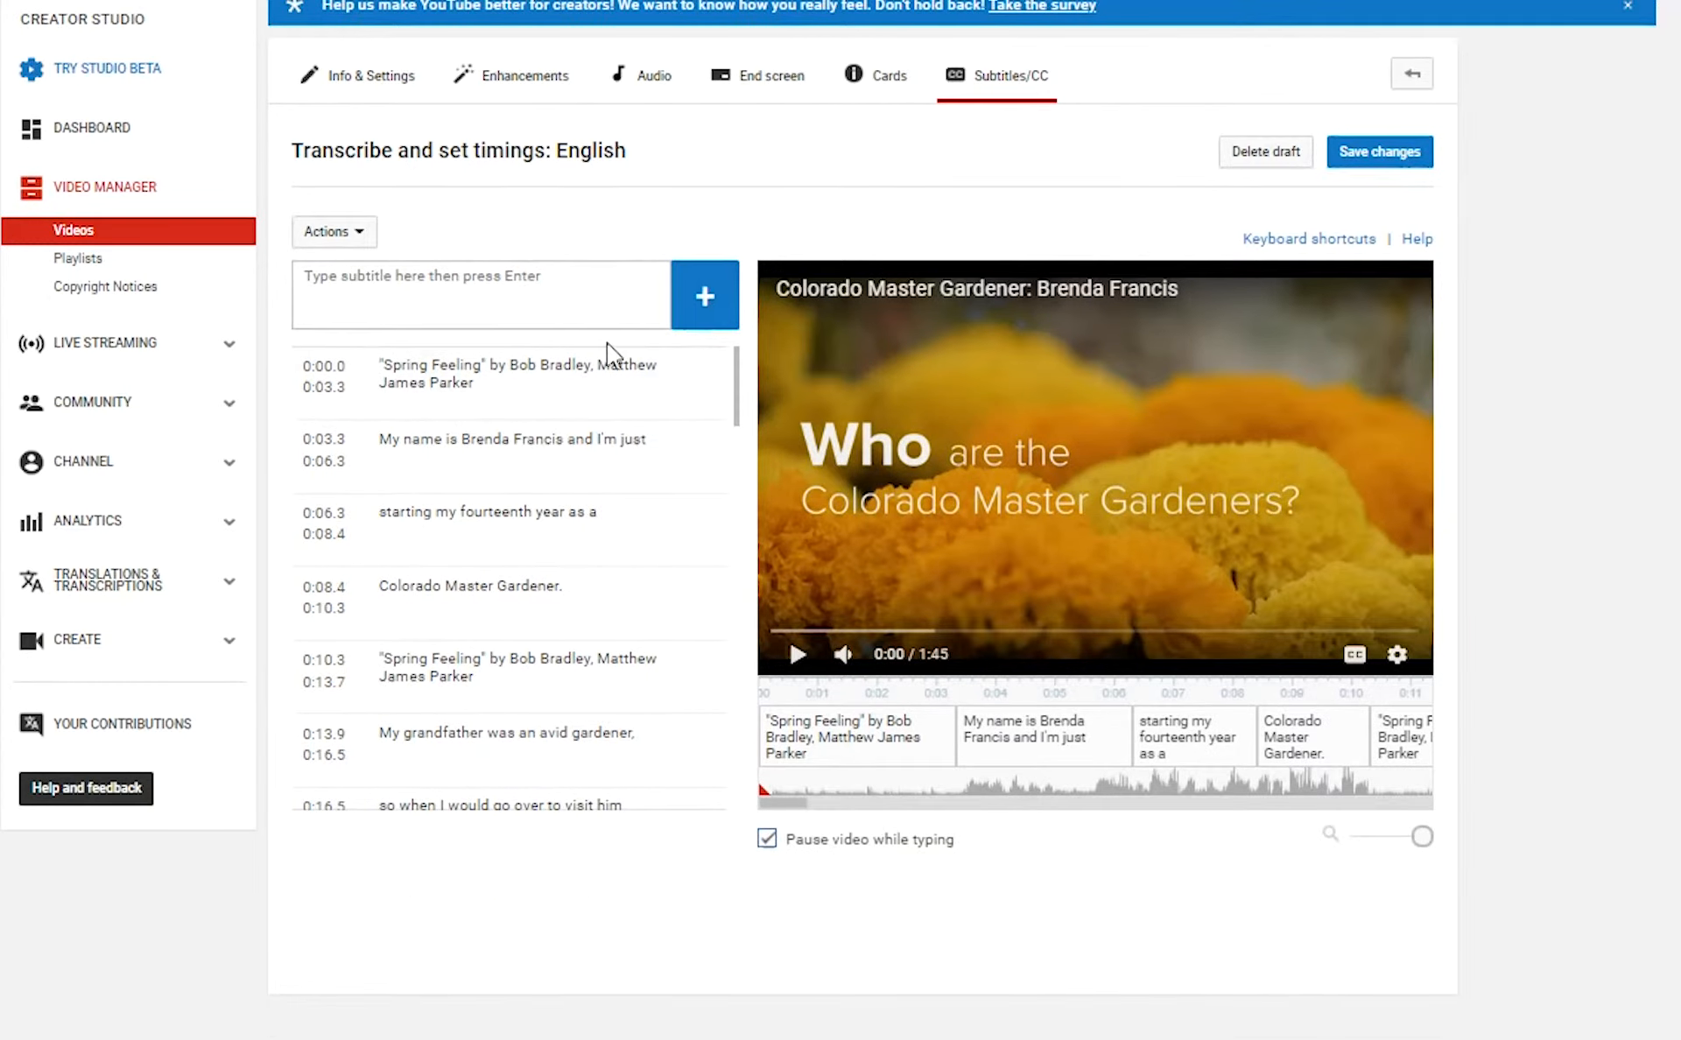
click(363, 231)
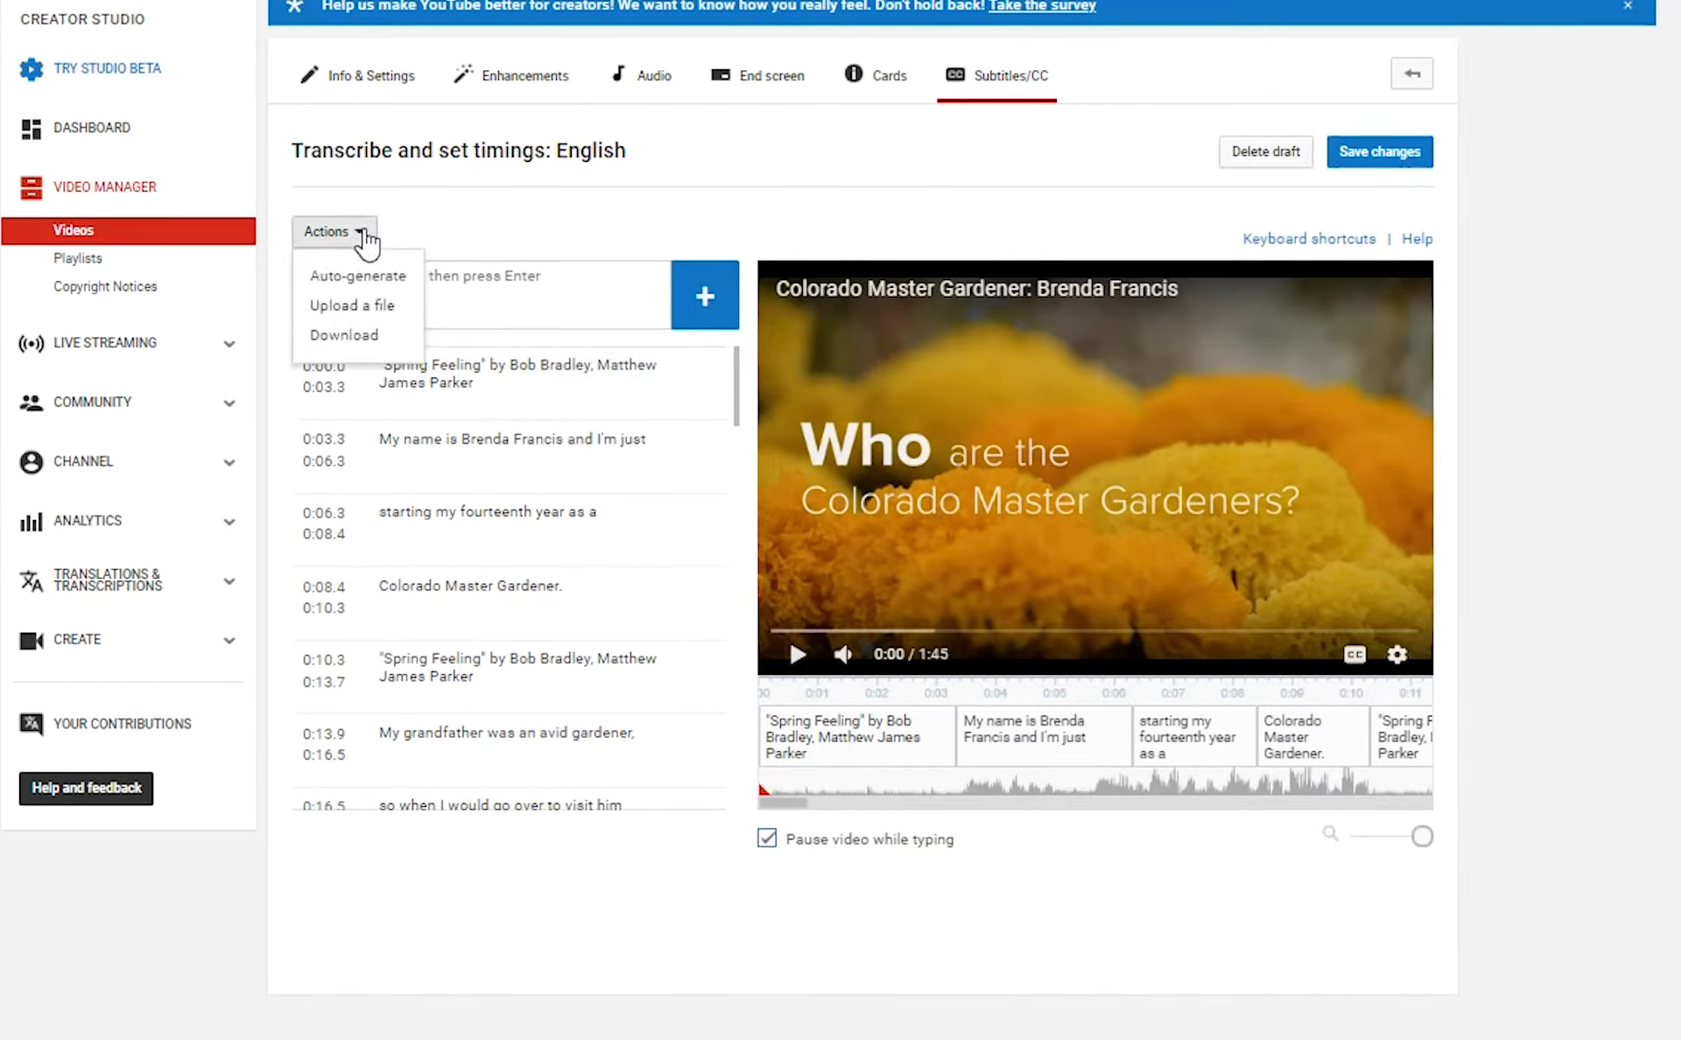
click(364, 336)
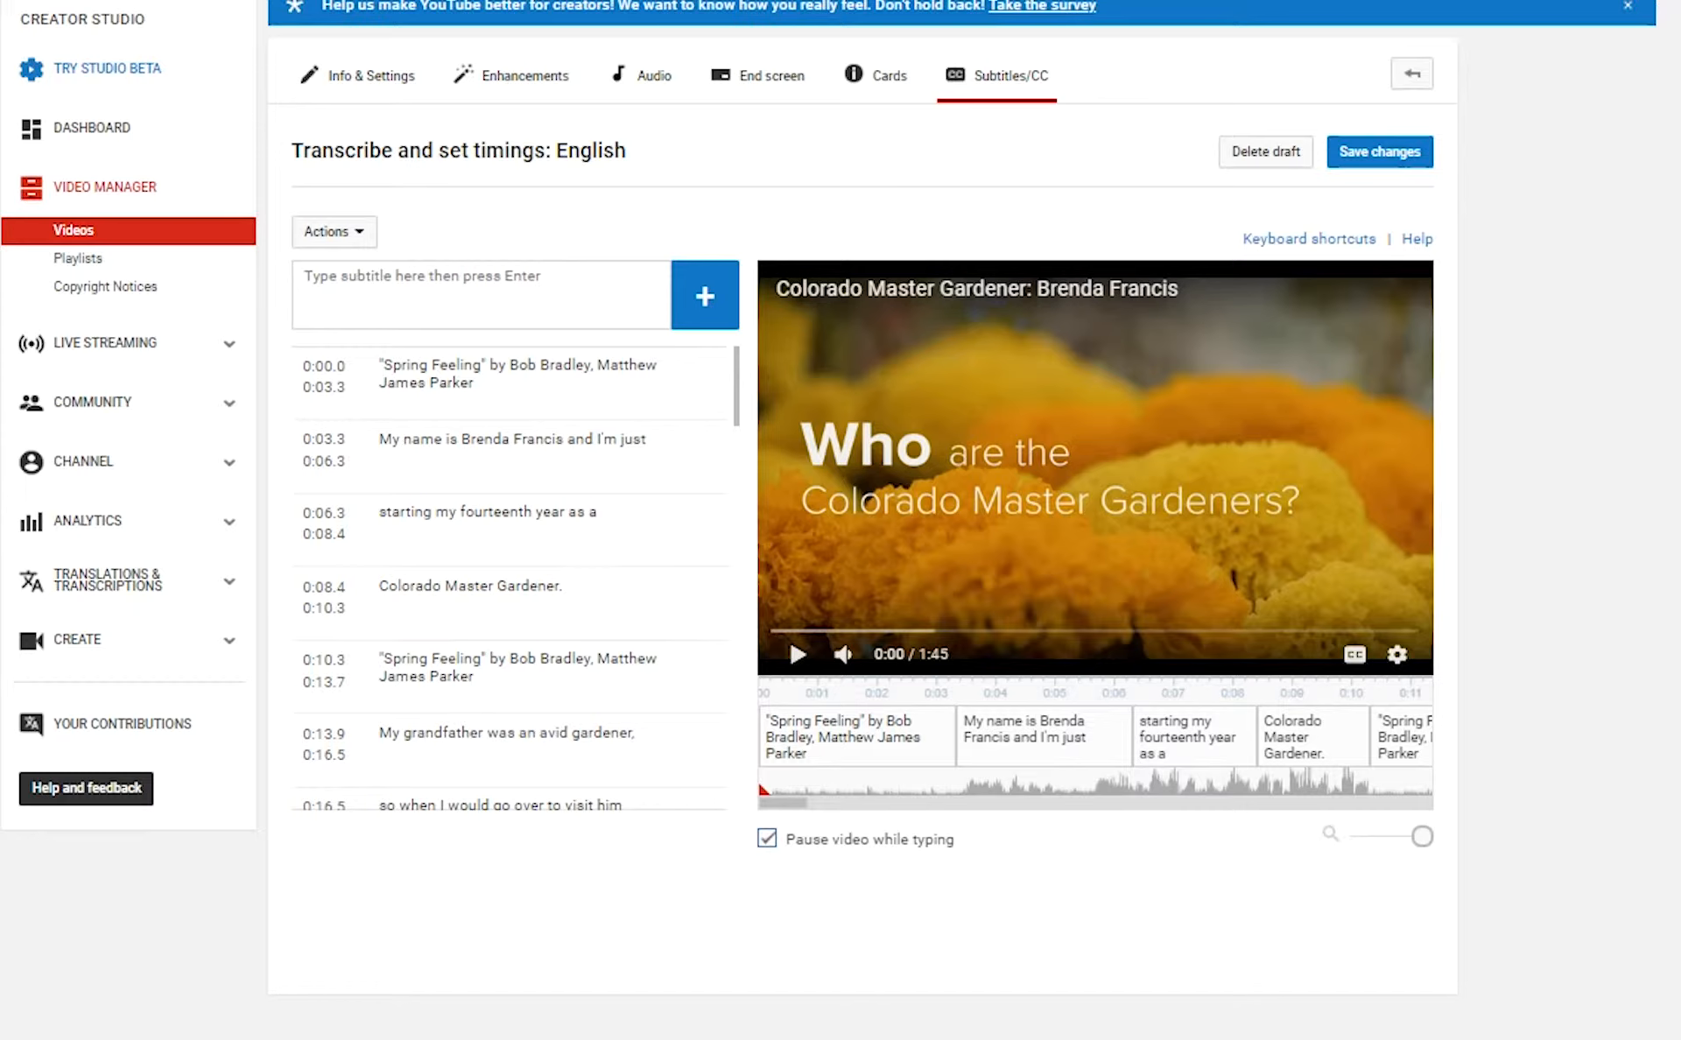
click(702, 560)
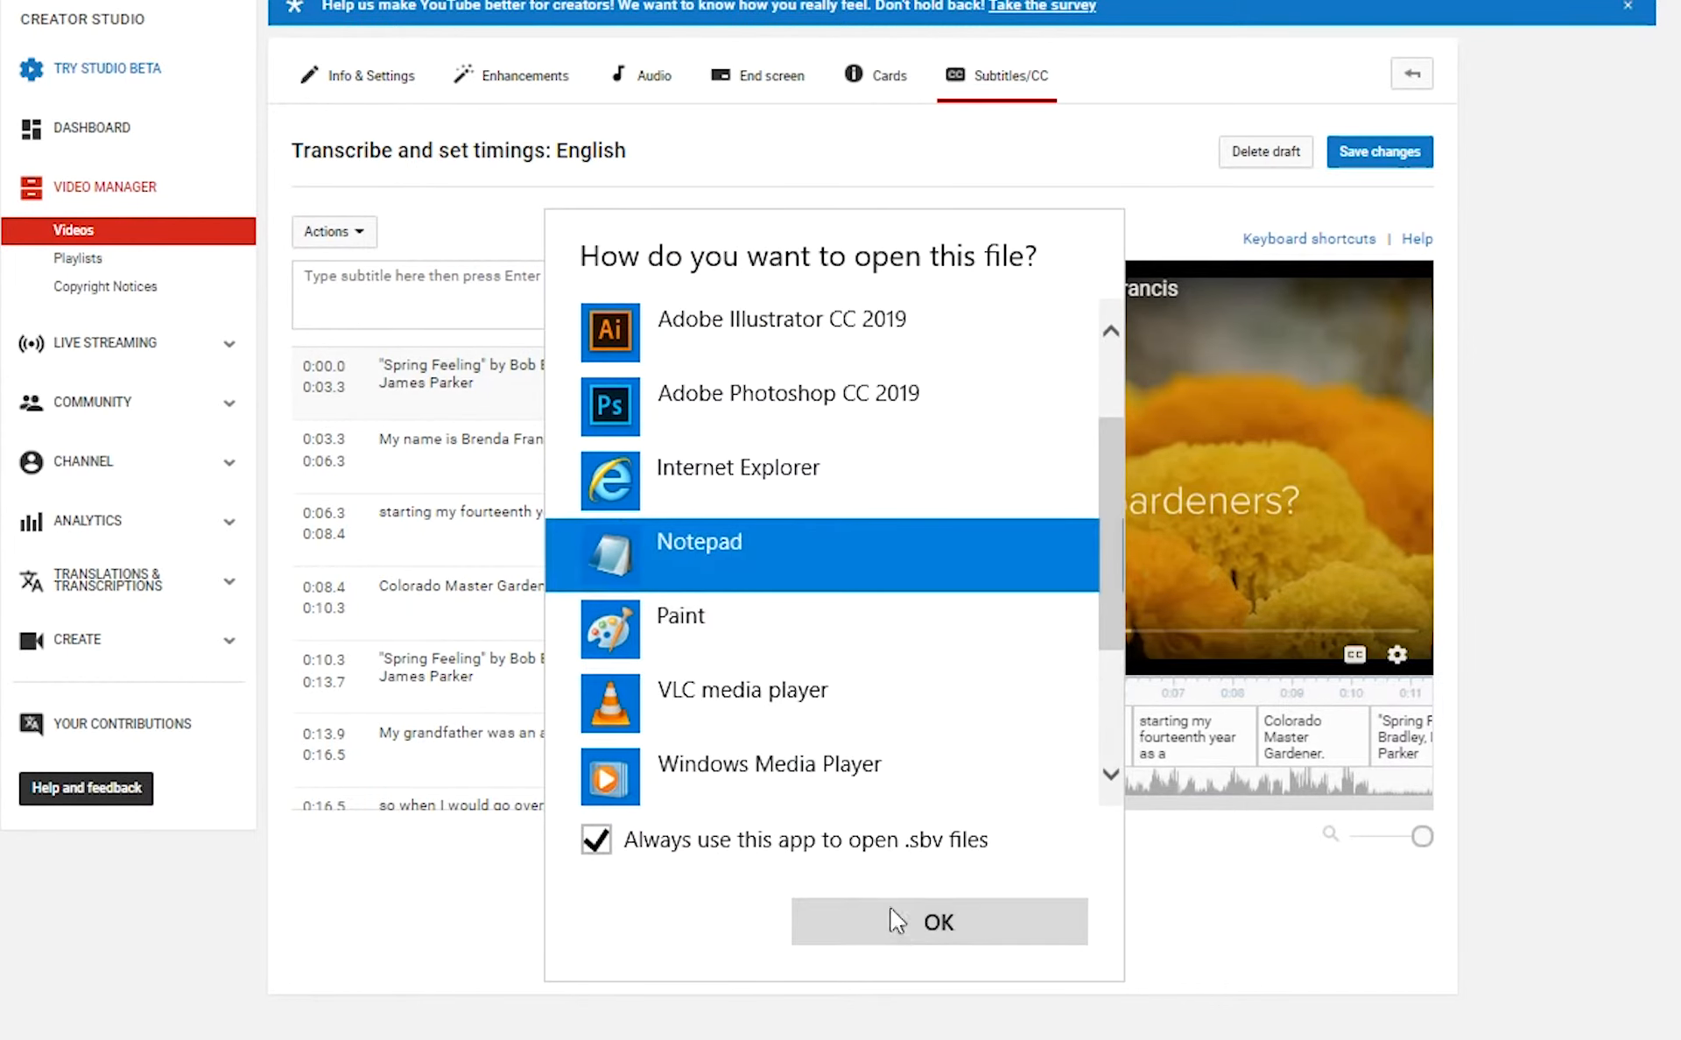
Open captions (11) in Notepad, read through the timed lines, then close it.
click(901, 927)
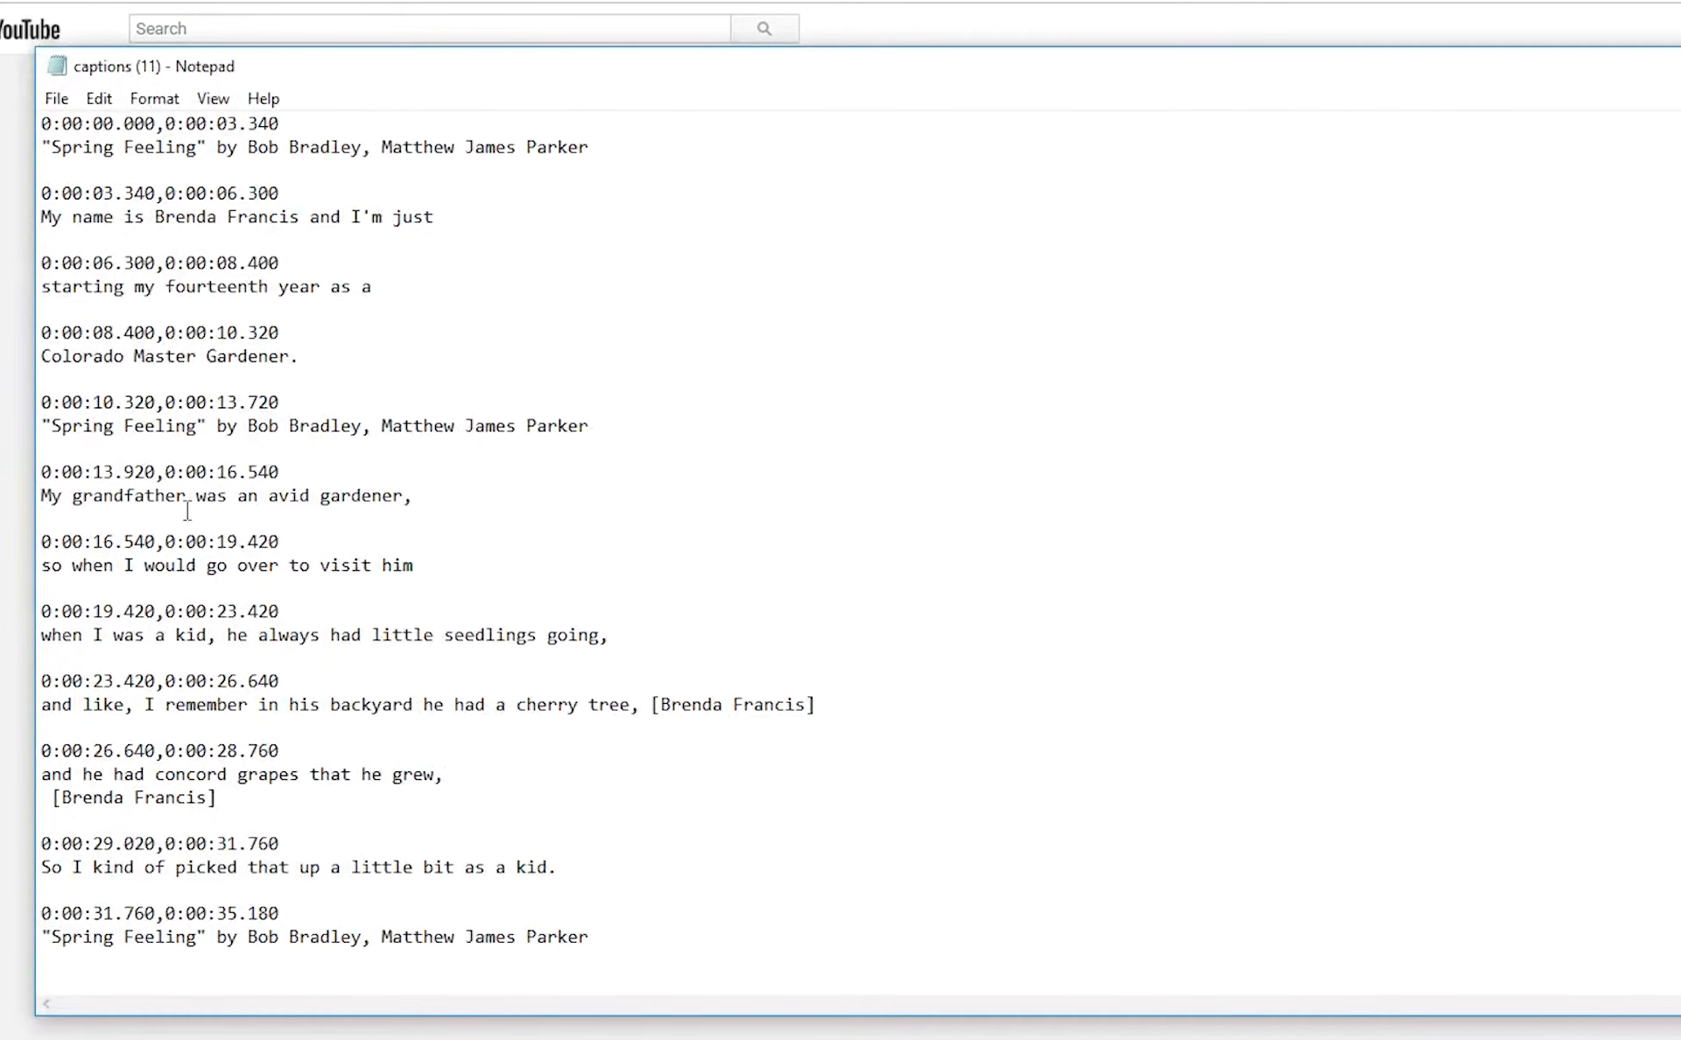
scroll(188, 517, down, 3)
scroll(180, 546, down, 2)
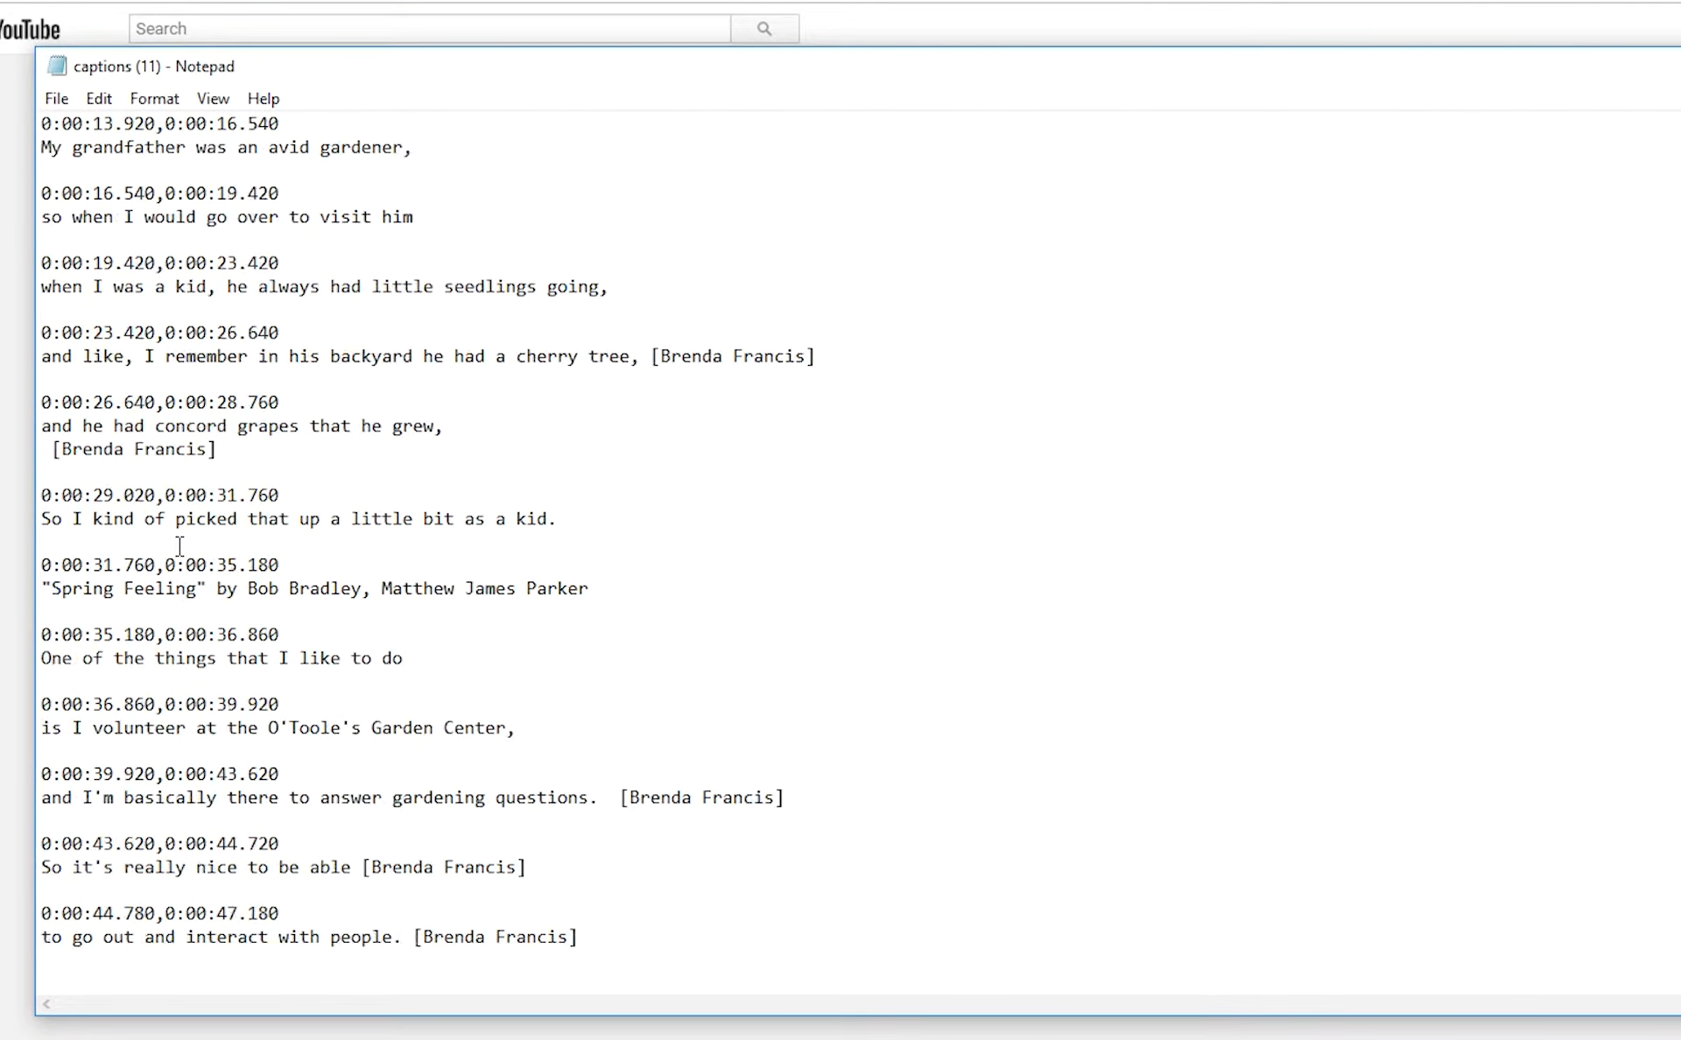
scroll(180, 546, down, 10)
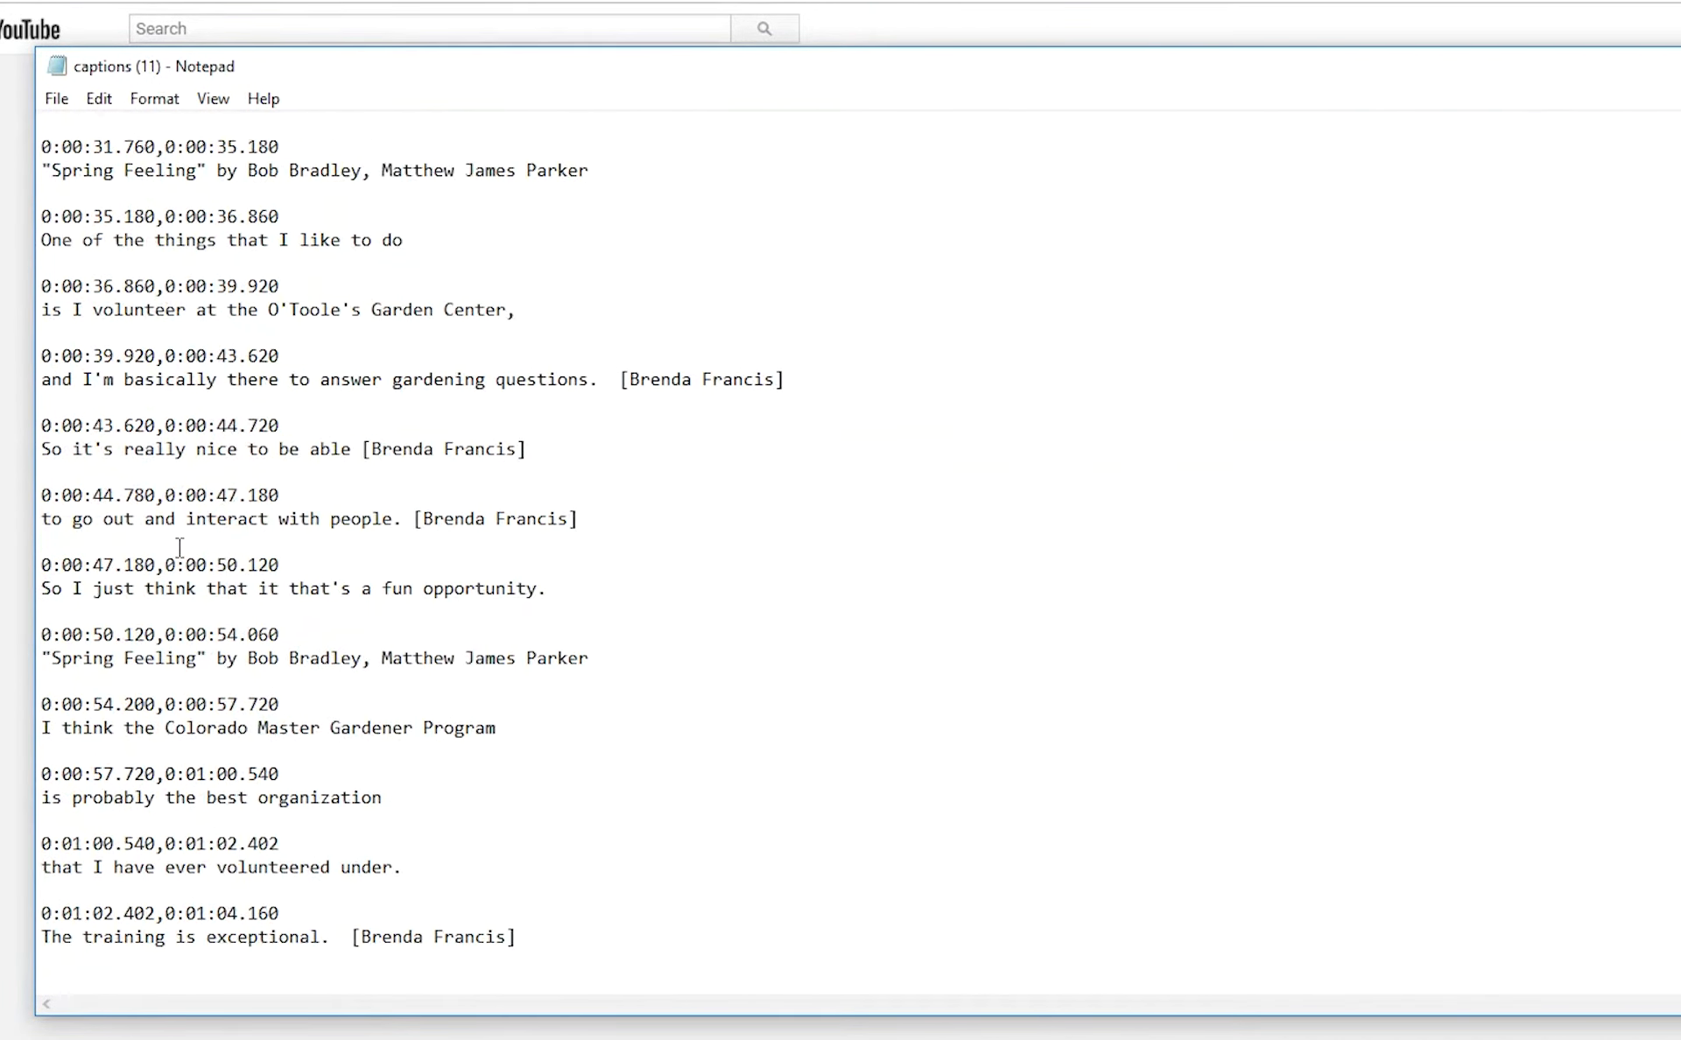
scroll(180, 547, down, 10)
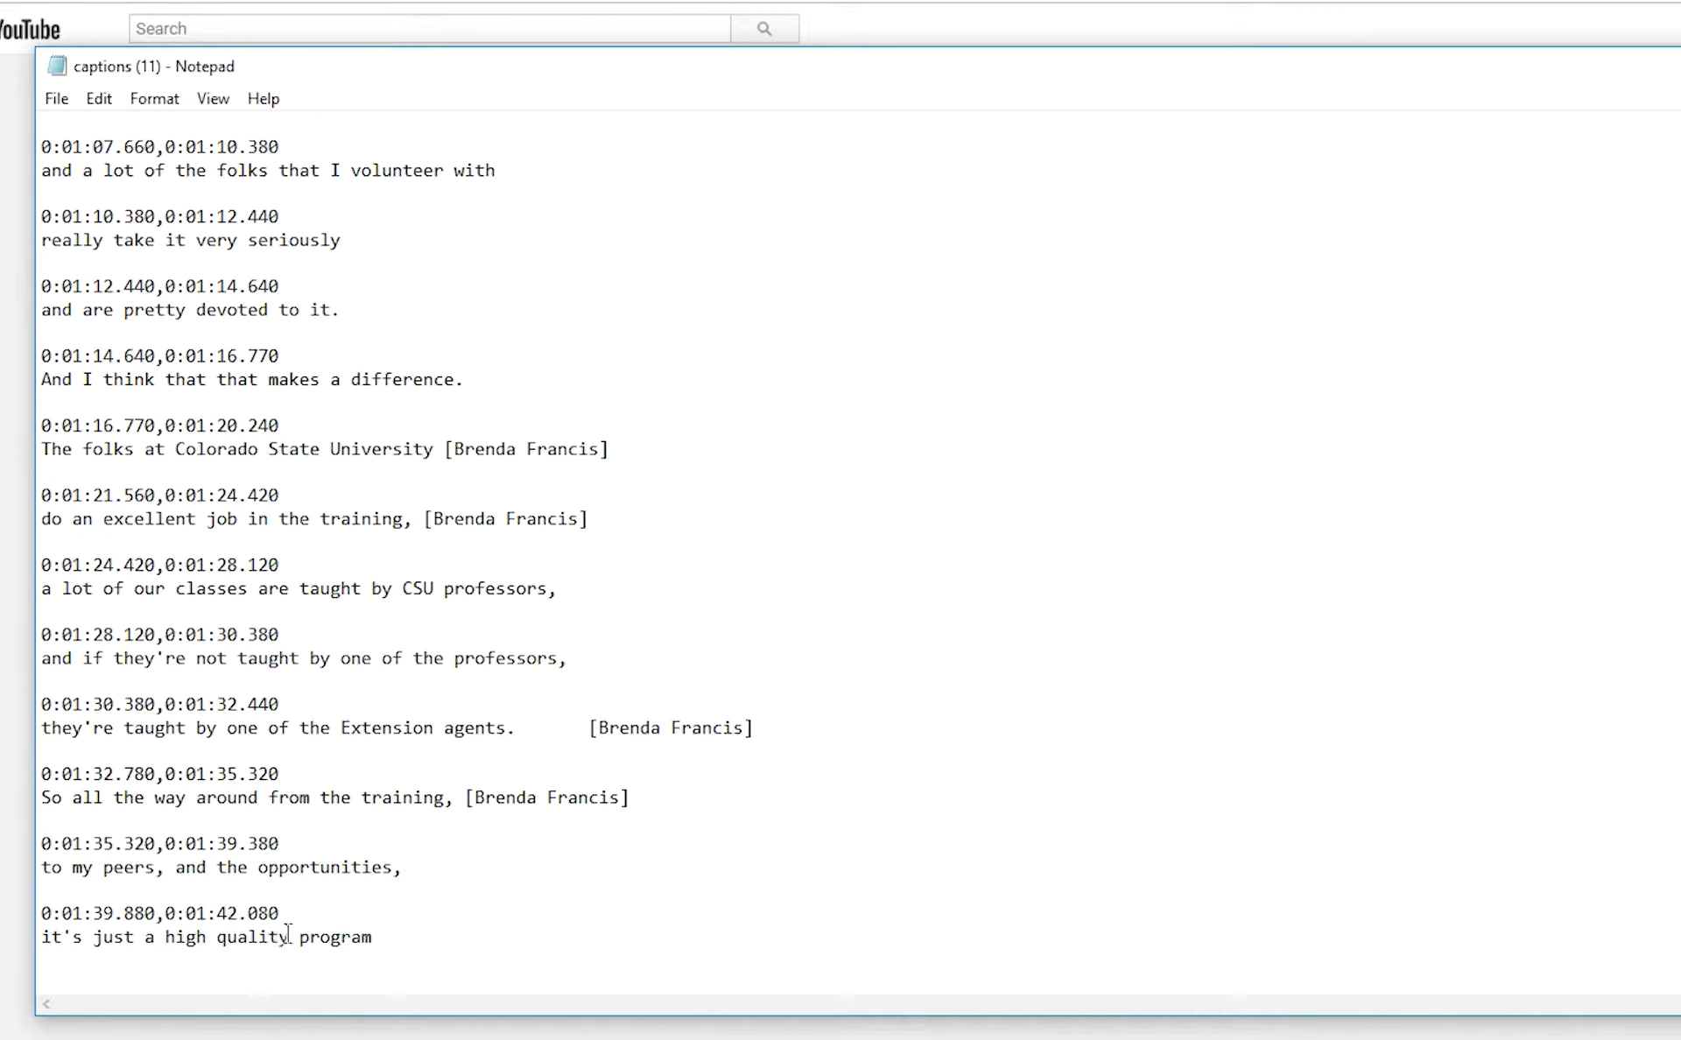
scroll(295, 916, up, 5)
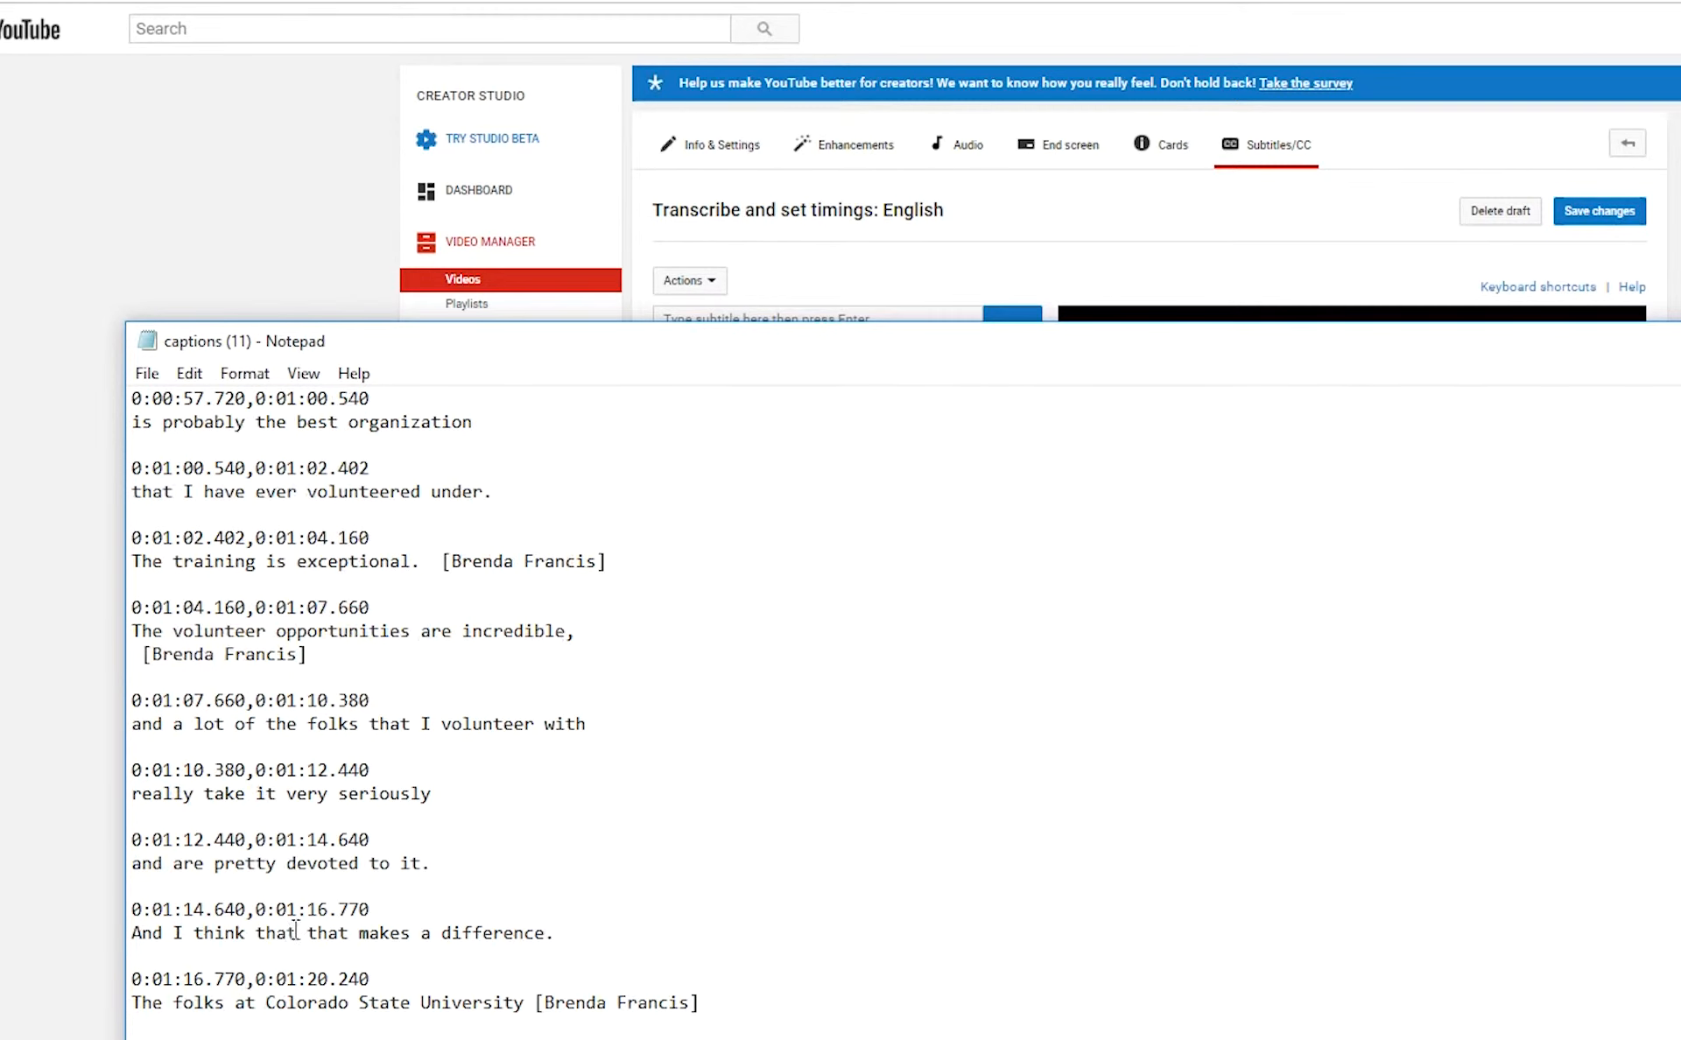
scroll(398, 902, down, 1)
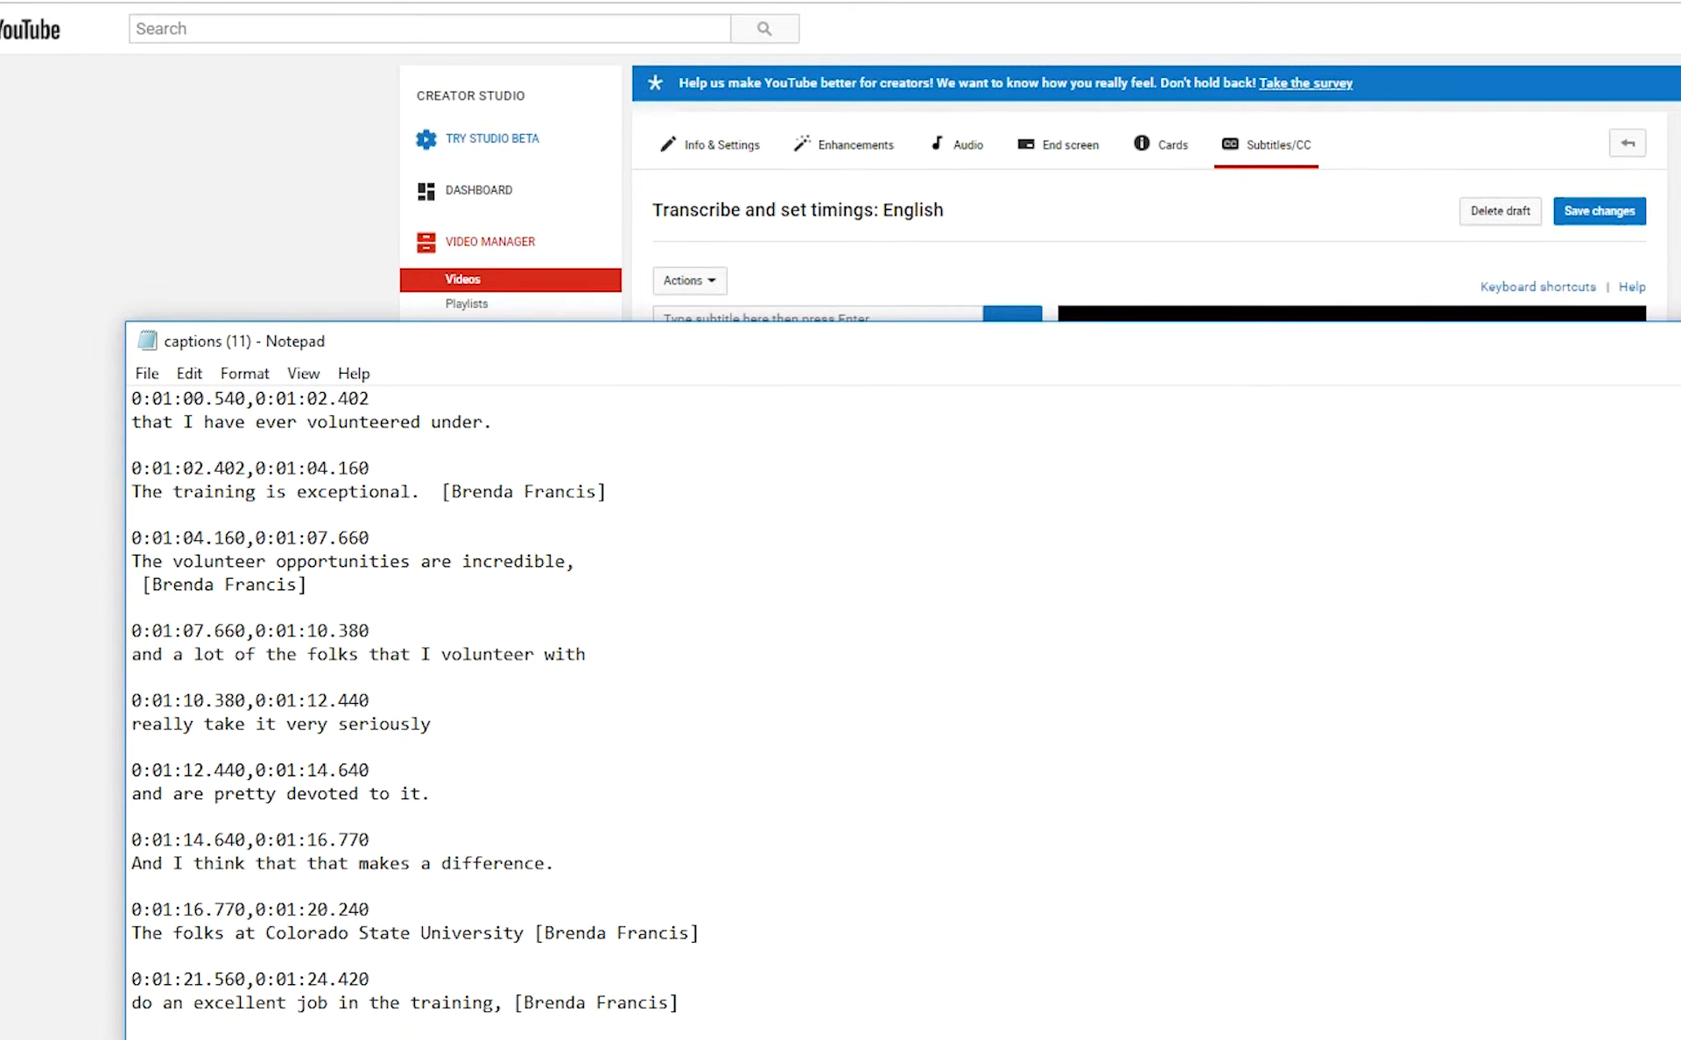
key(alt+F4)
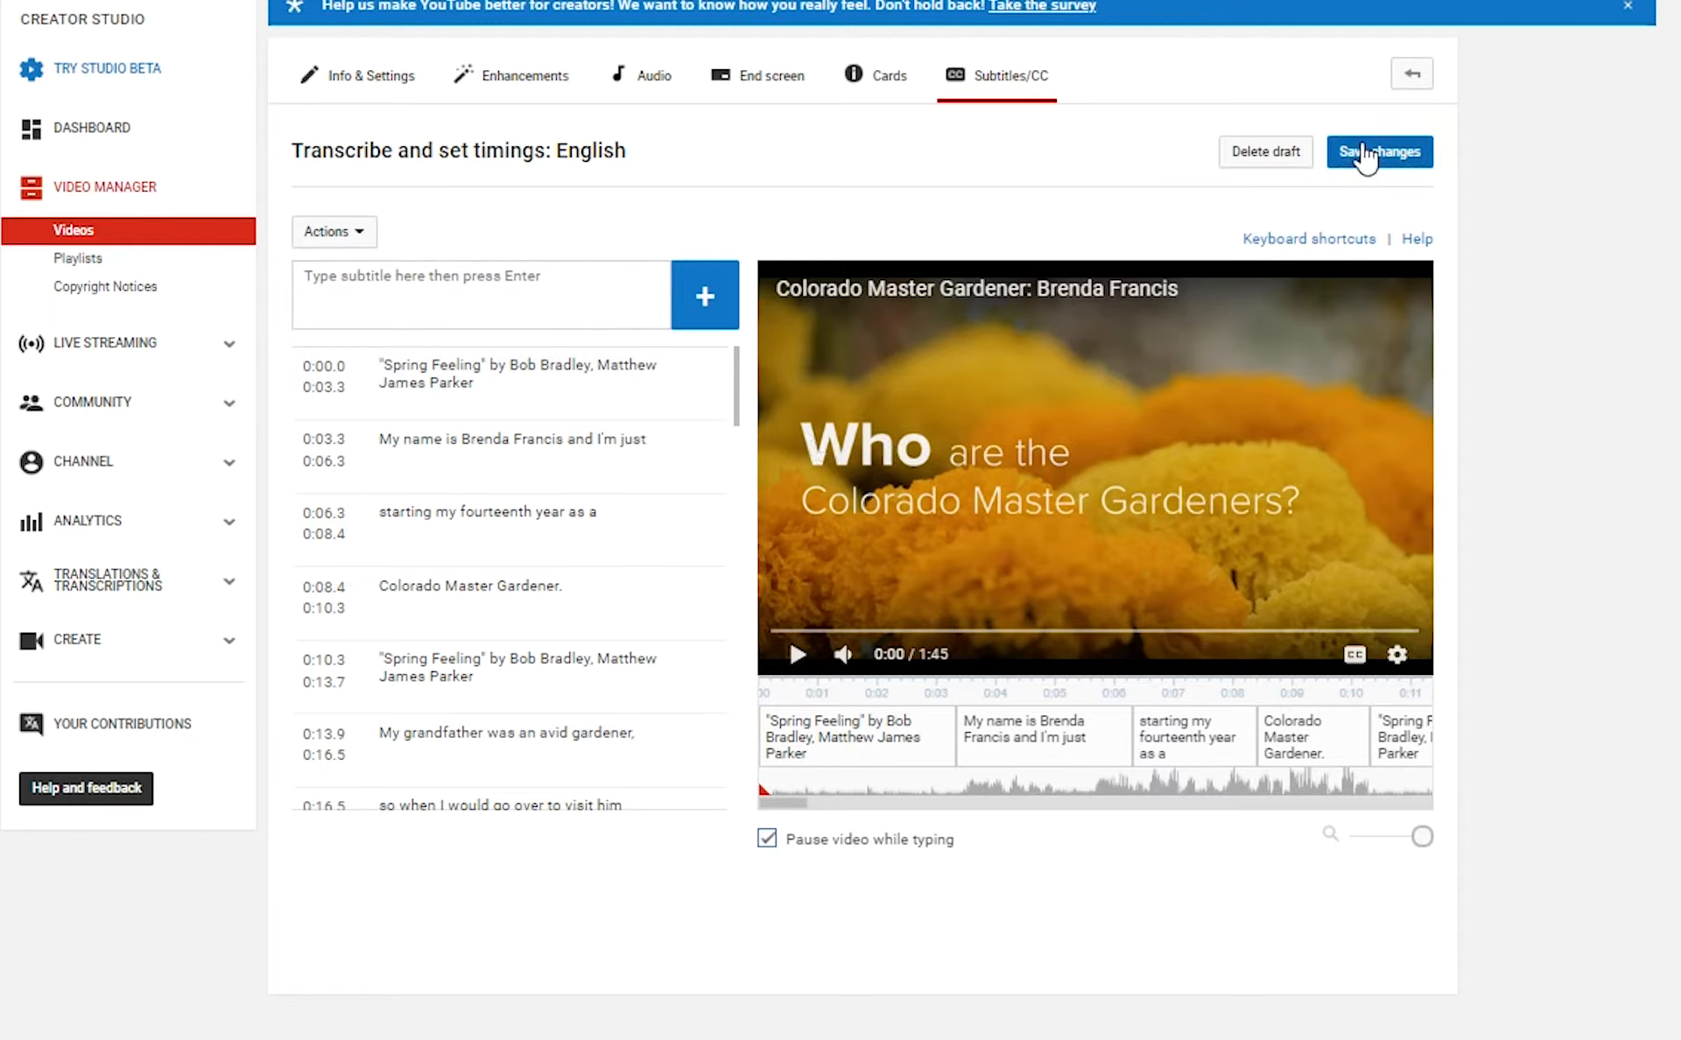
Go back to the Videos list and find the Colorado Master Gardener video marked CC.
click(1415, 81)
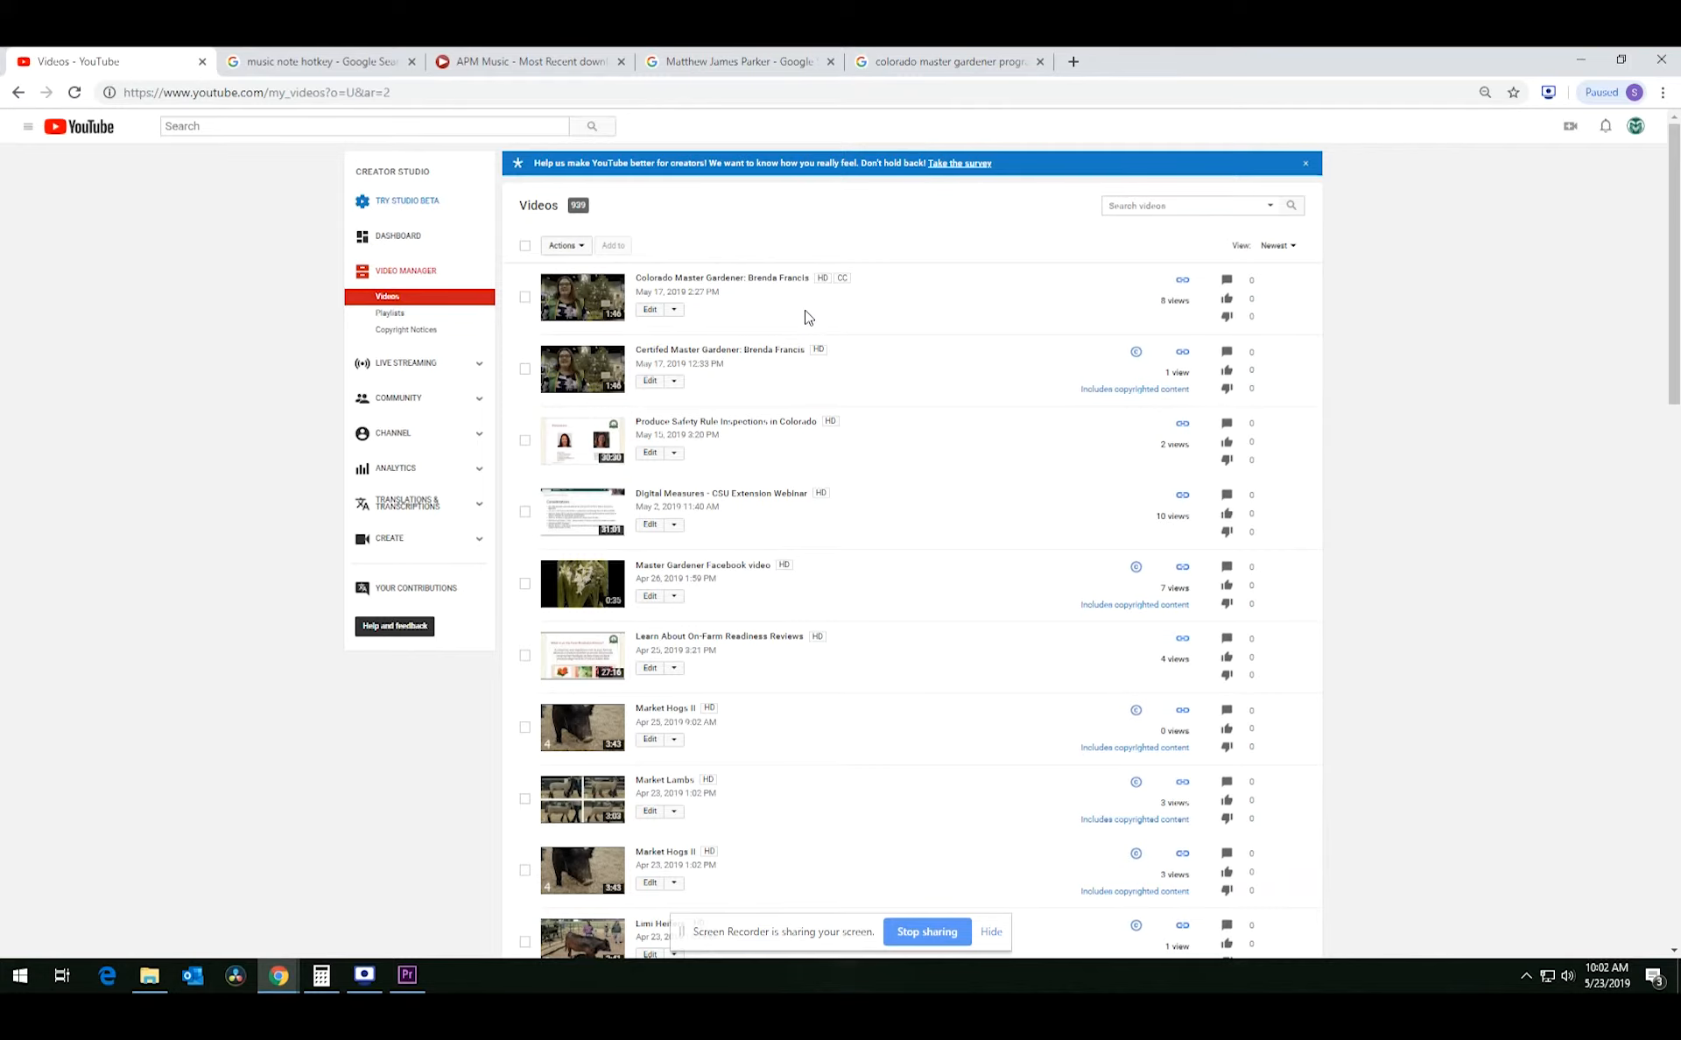
scroll(923, 533, down, 1)
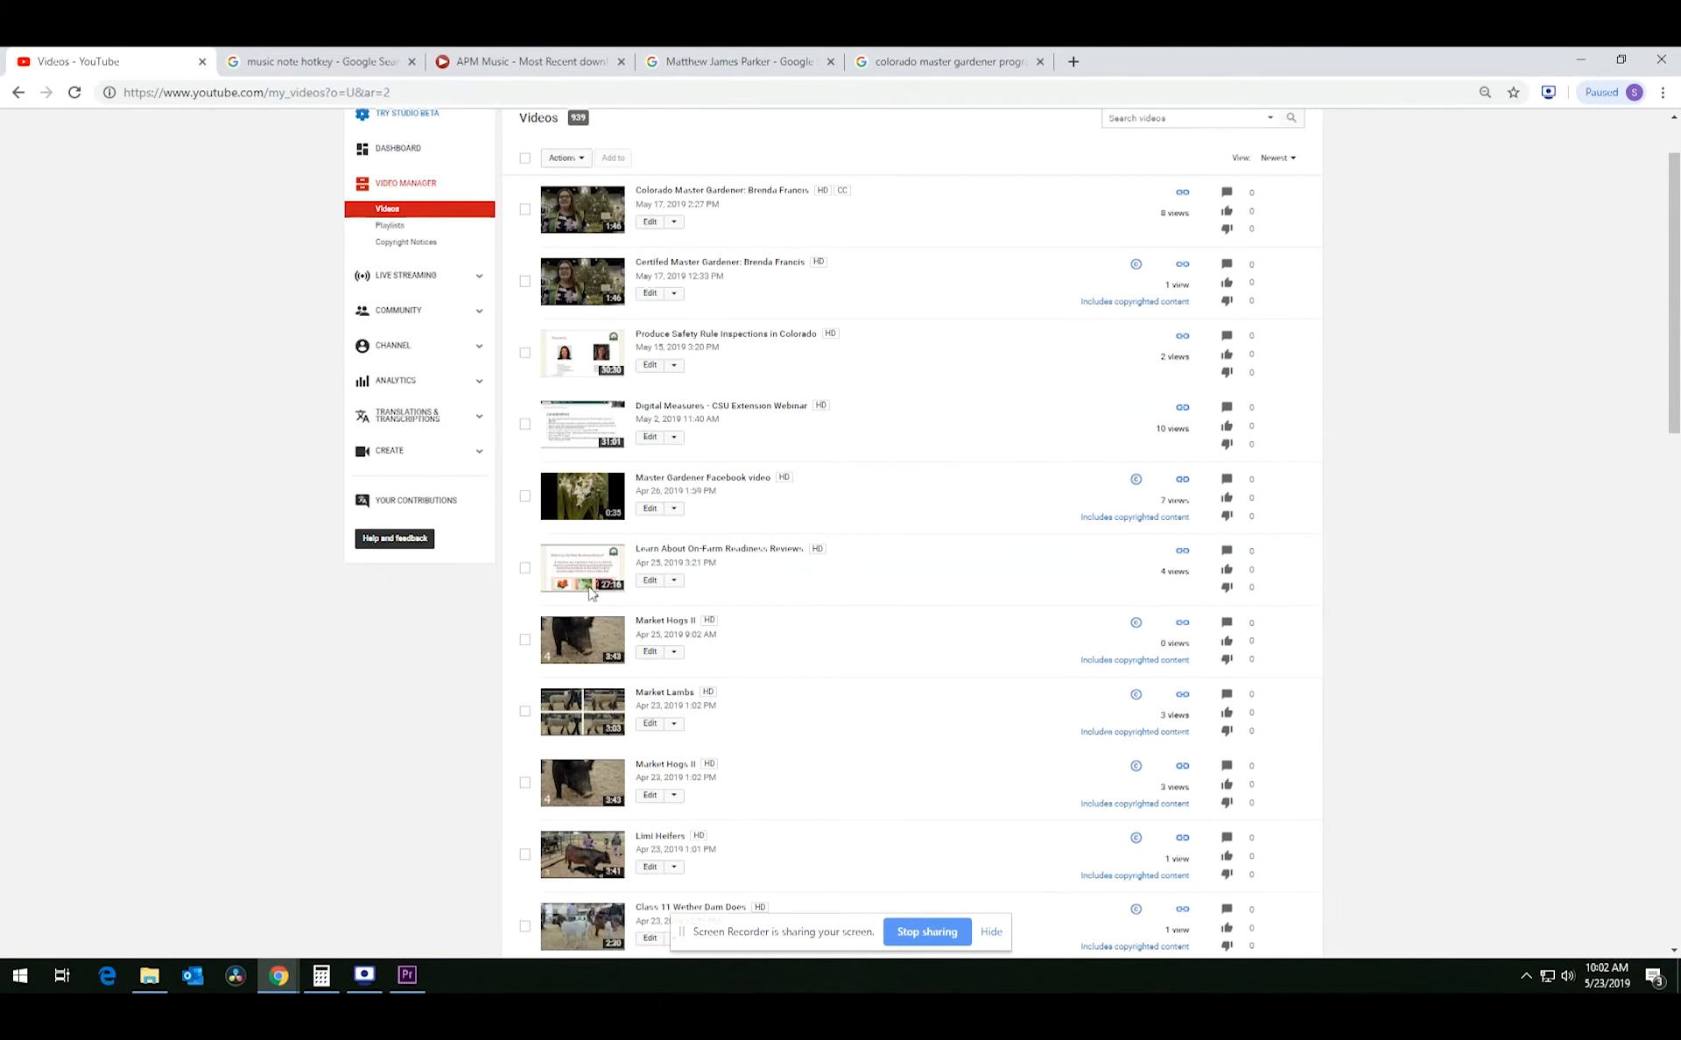
Open the Master Gardener Facebook video's Subtitles/CC and add a new English subtitle language.
click(650, 510)
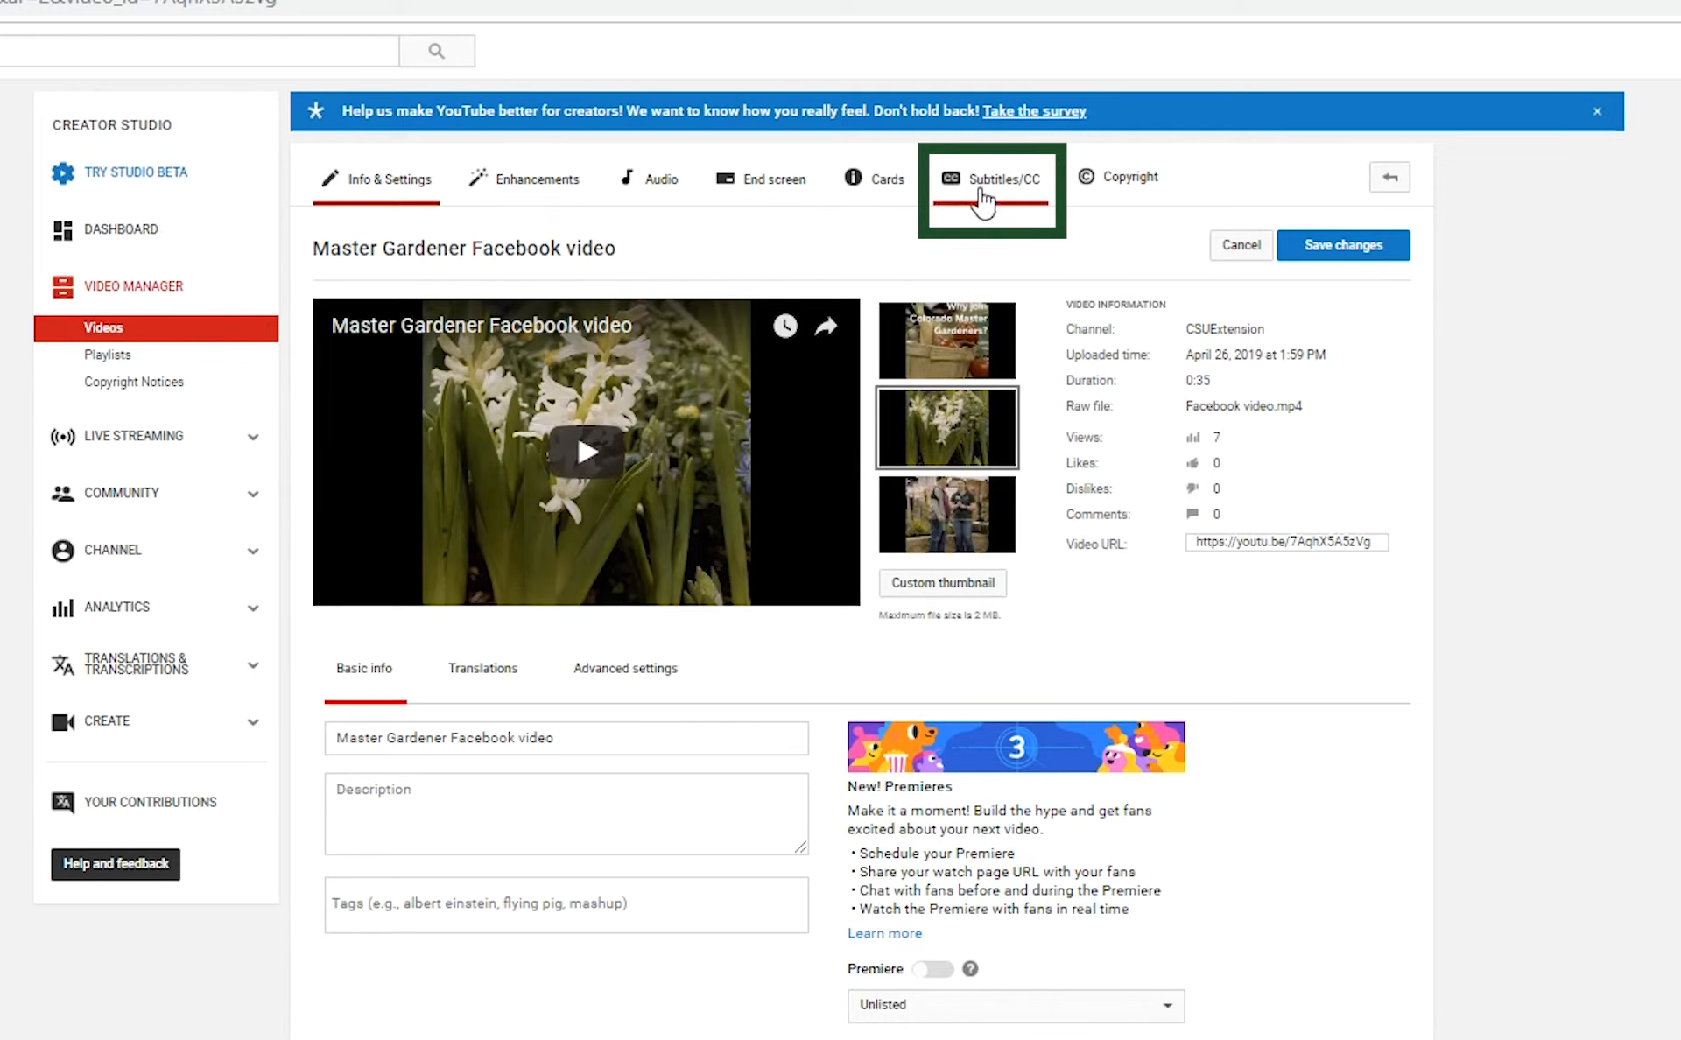
click(982, 195)
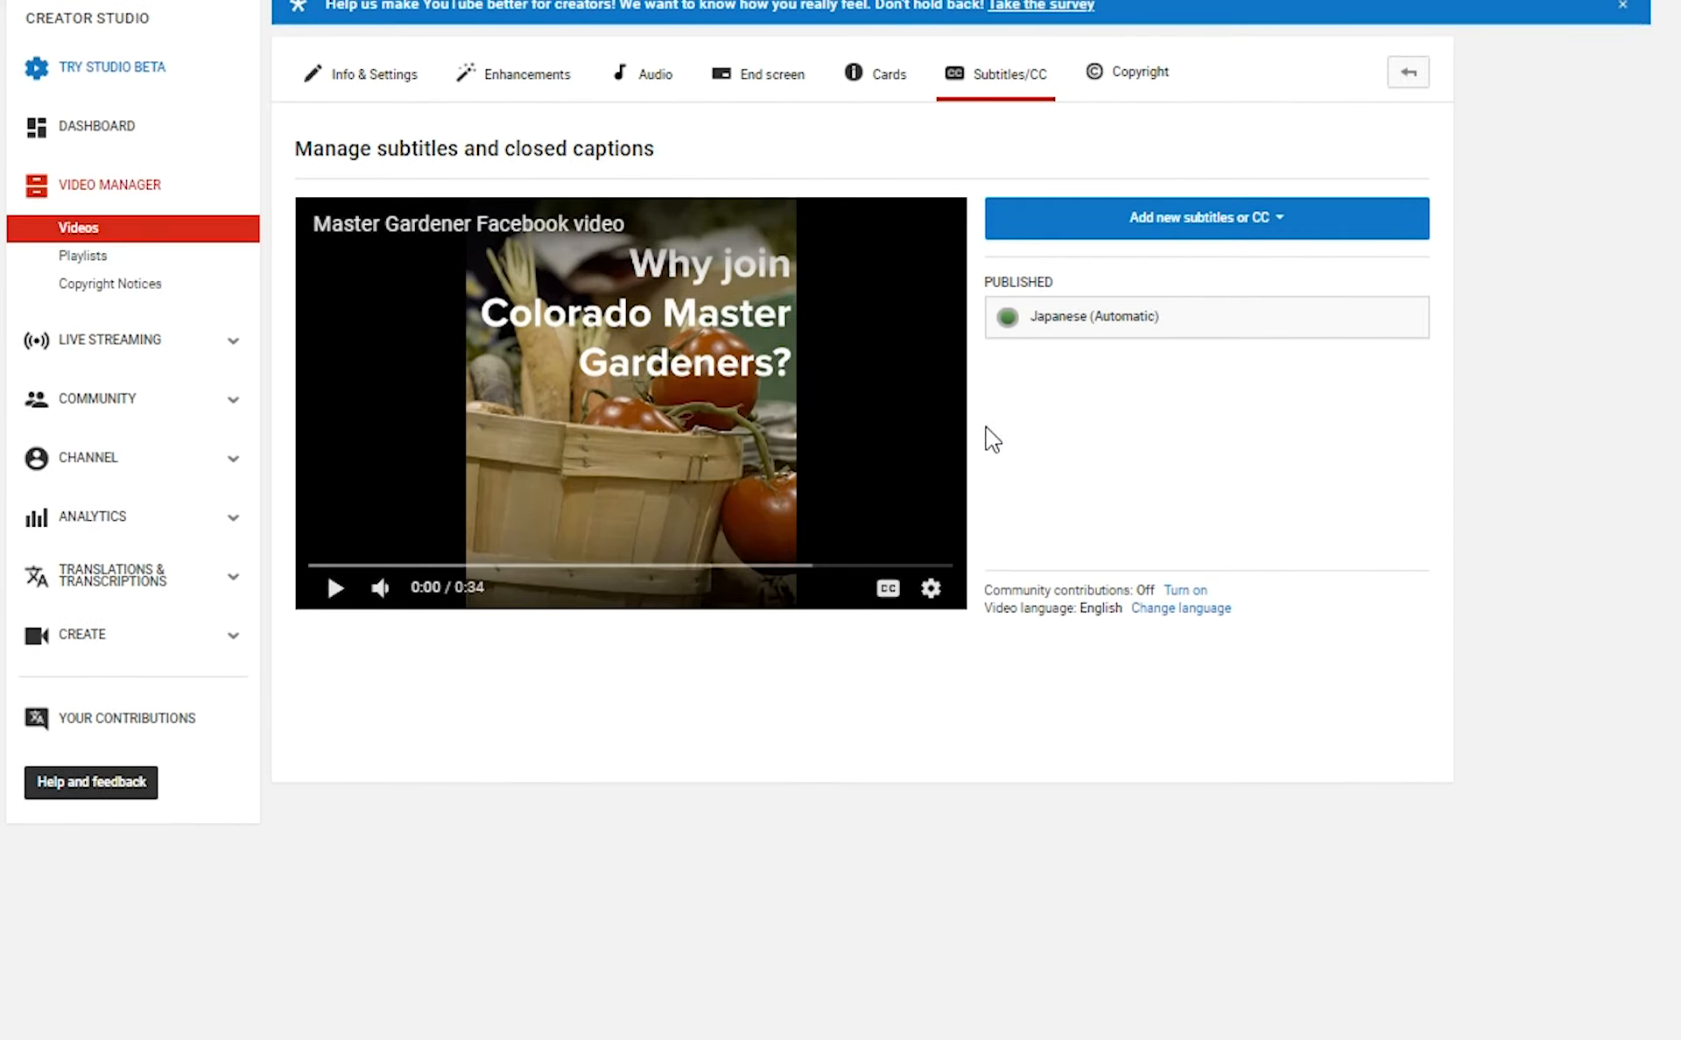
click(1106, 234)
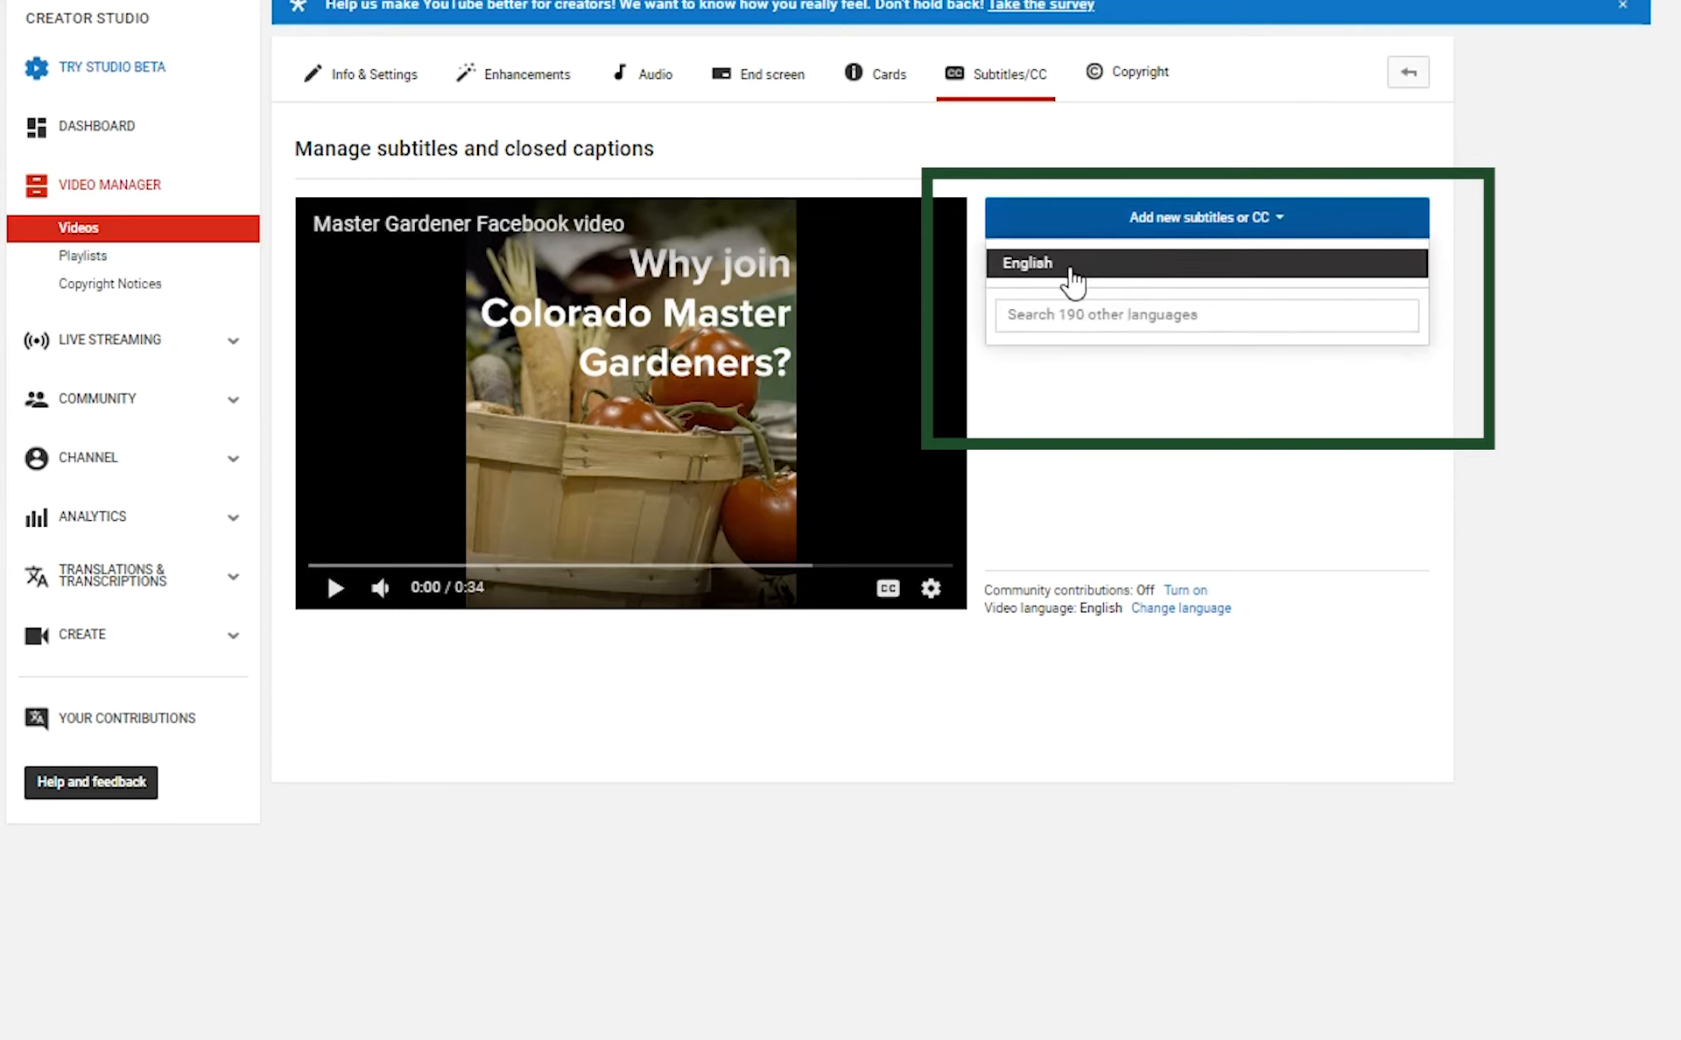
click(1041, 268)
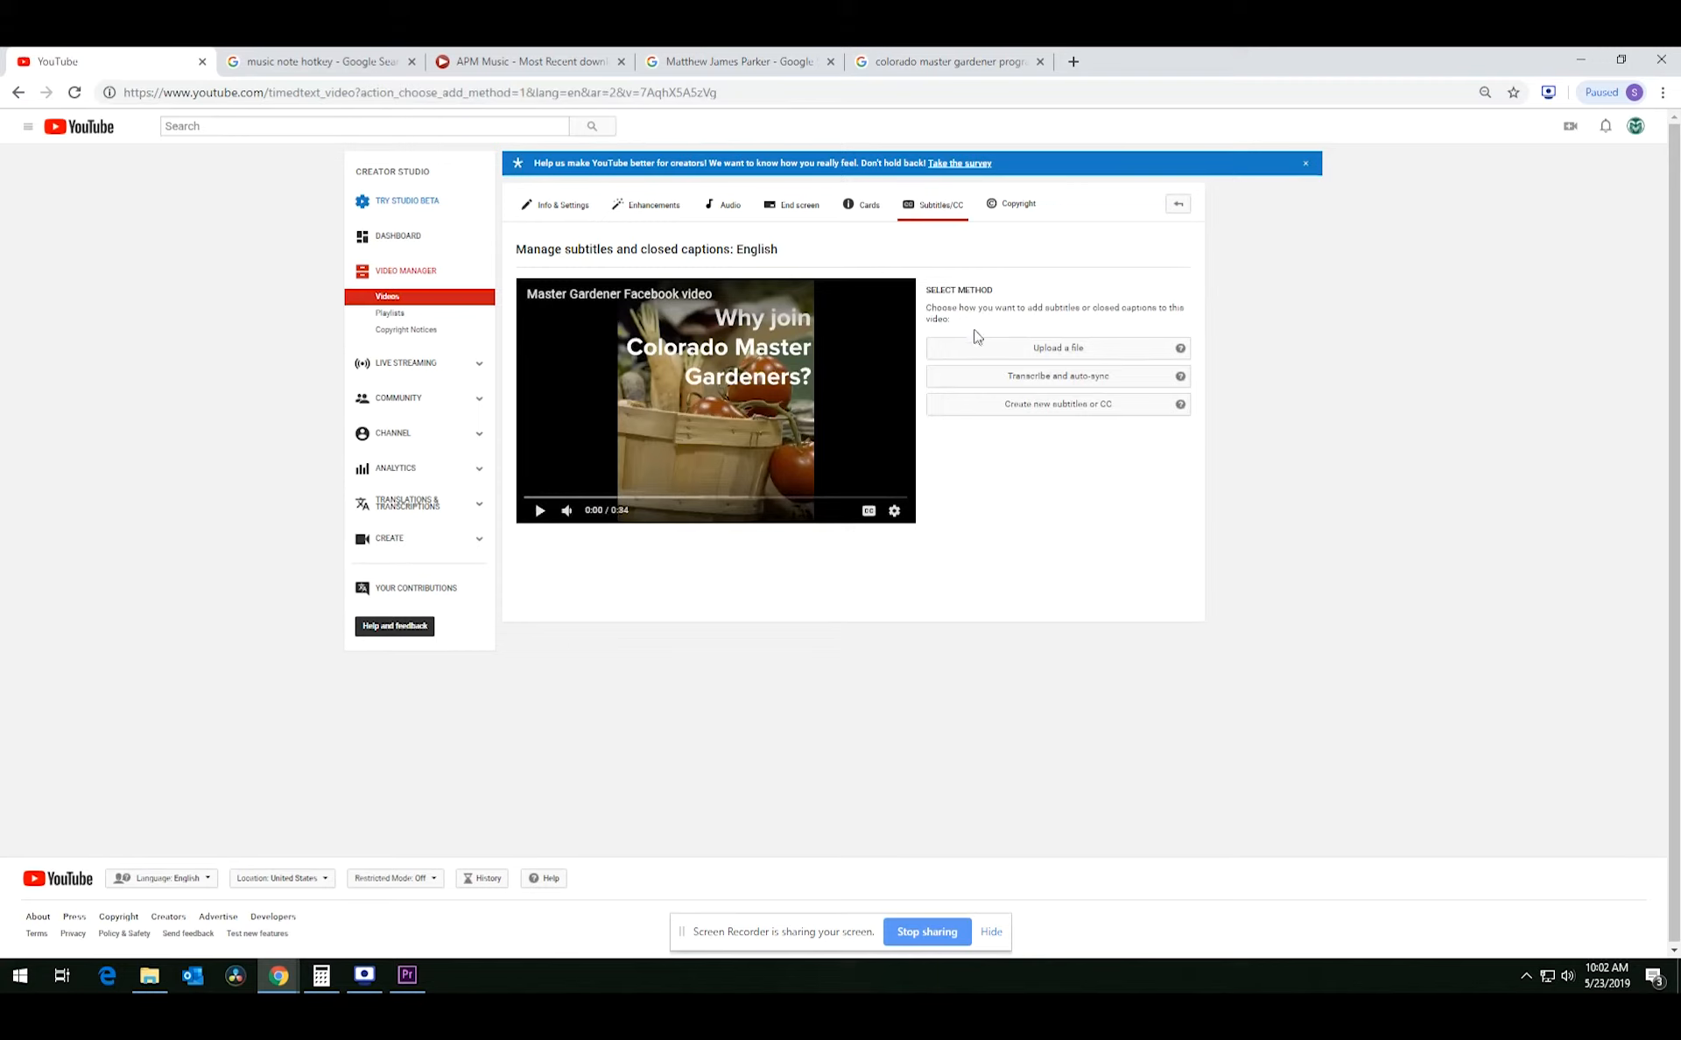
Choose 'Create new subtitles or CC' to open the empty English transcribe-and-timings editor.
click(995, 415)
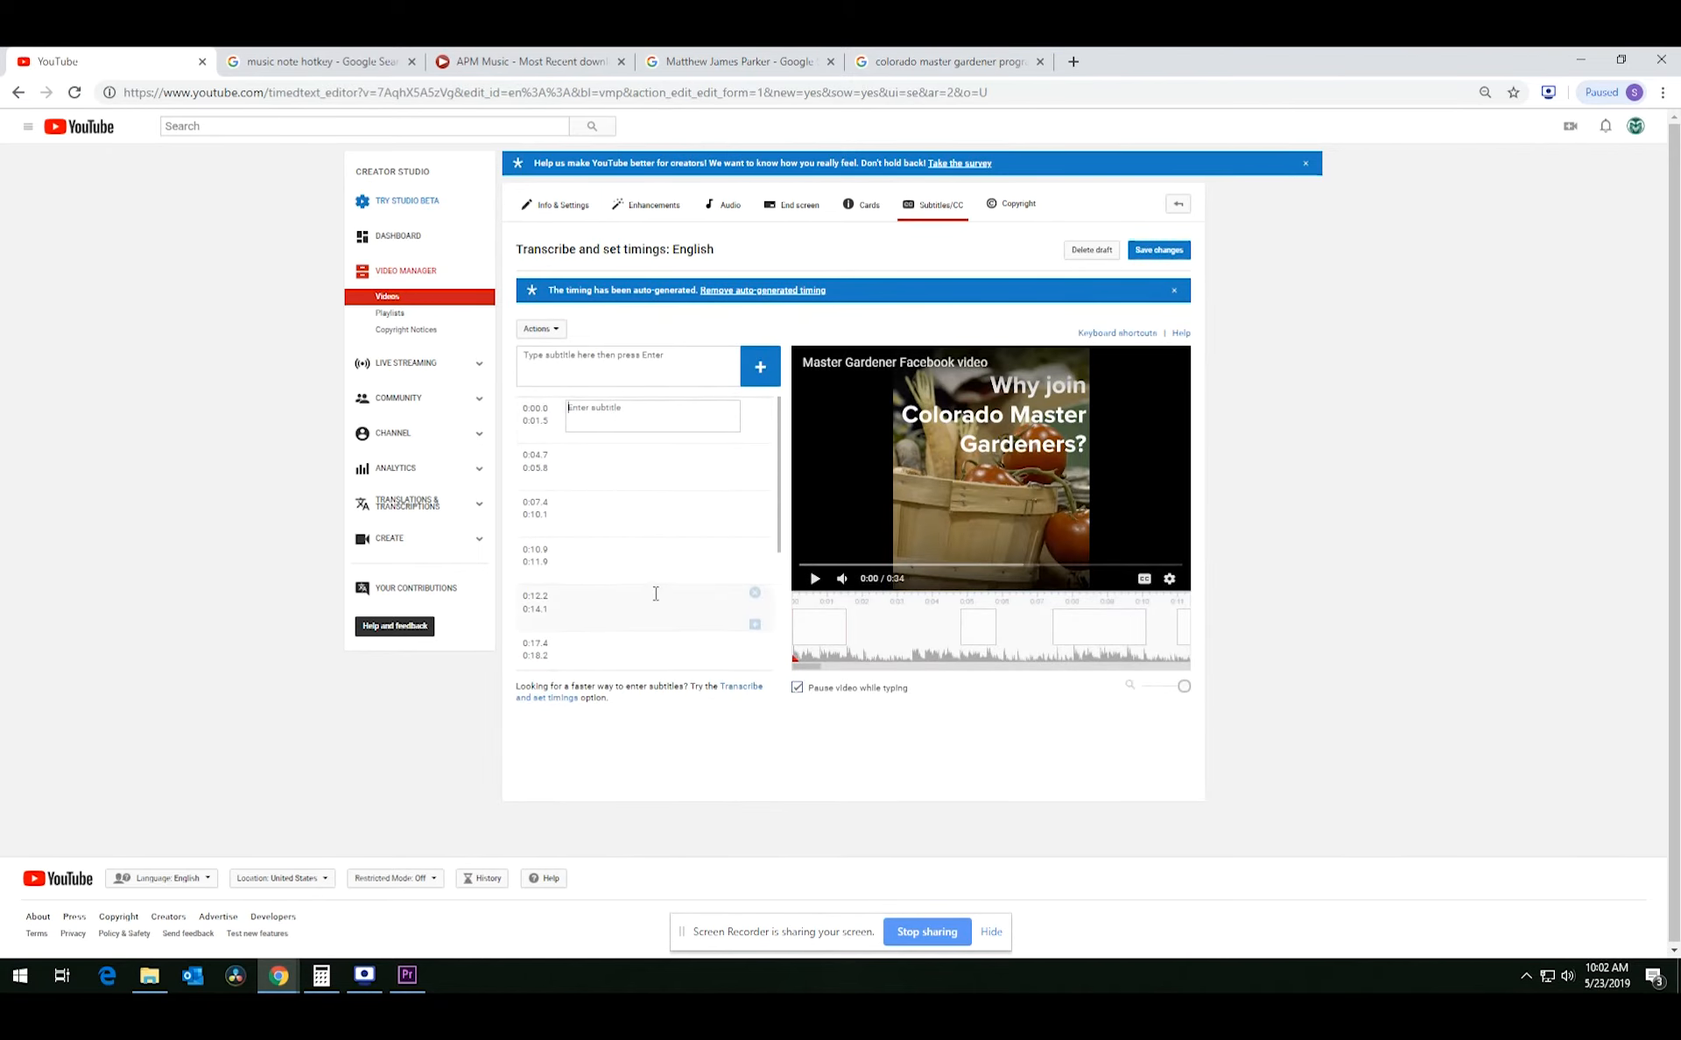
scroll(656, 594, down, 2)
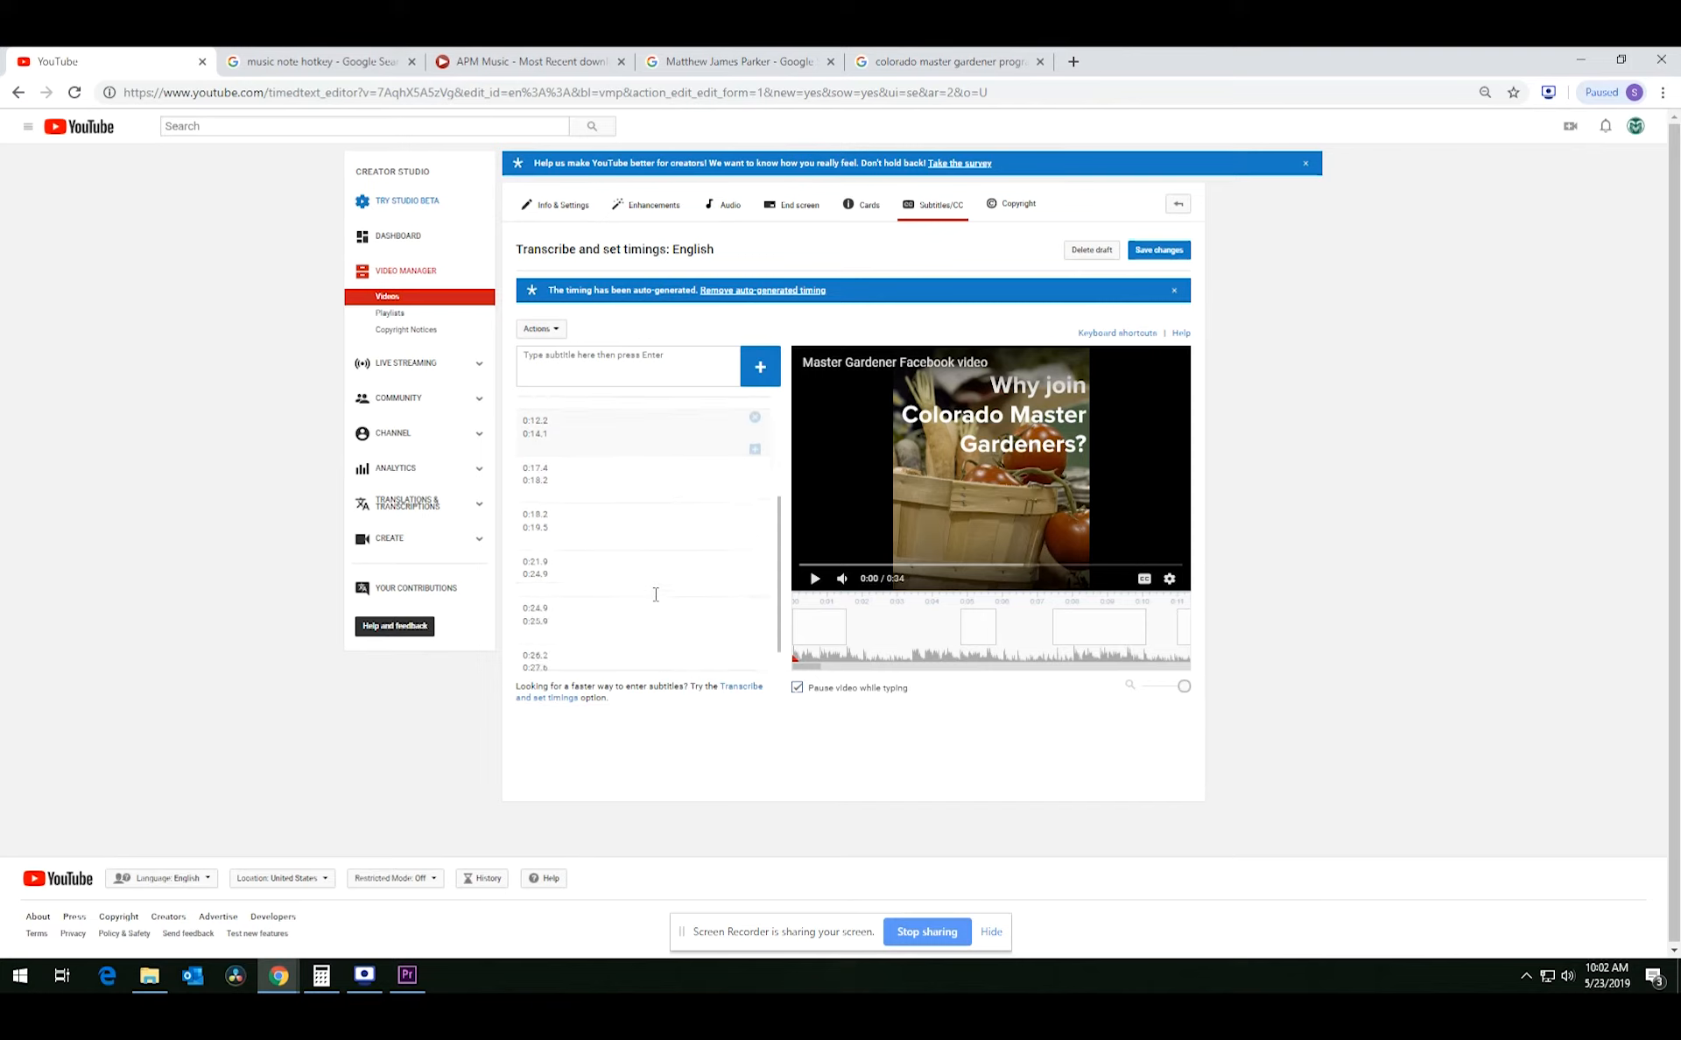